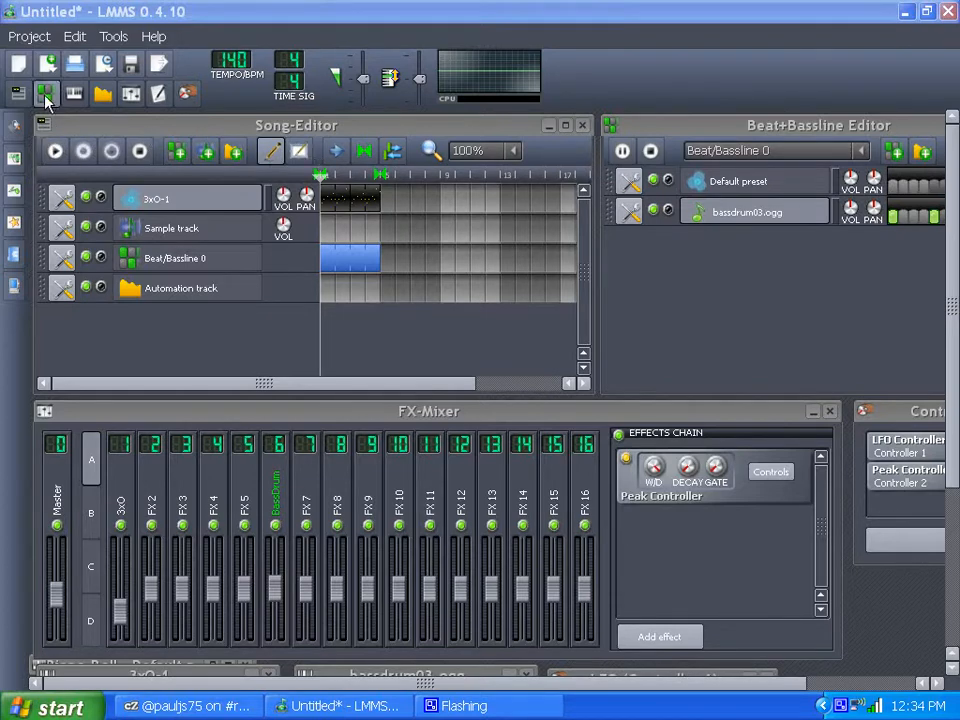
Step: Play and stop the existing example song, and look over its bass drum pattern, effects chain and controller rack
{"action": "left_click", "coordinate": [53, 151]}
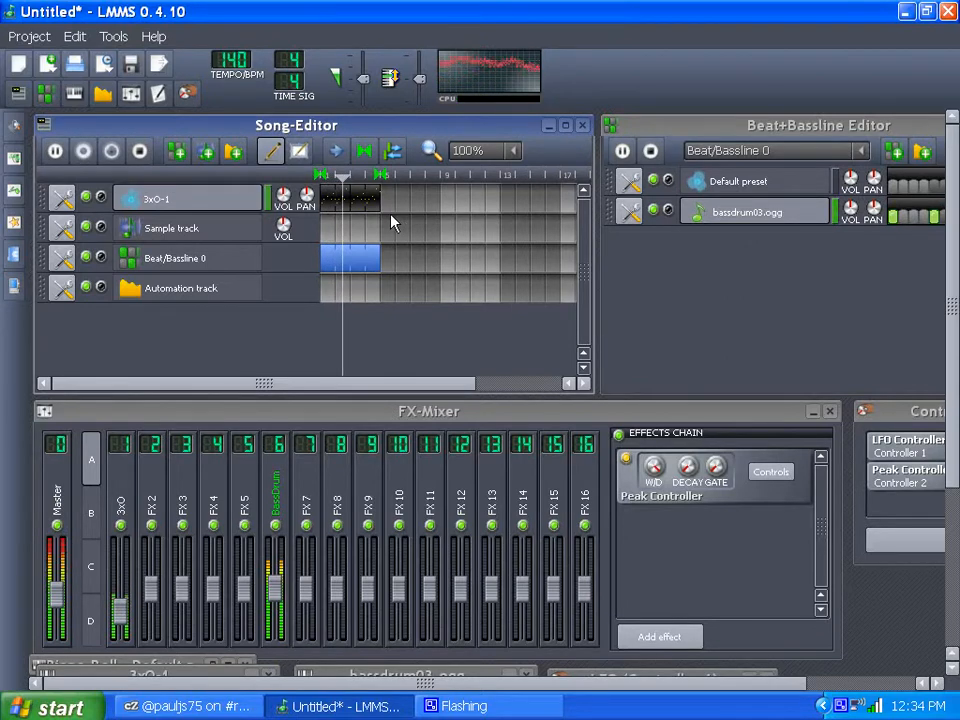
{"action": "left_click", "coordinate": [141, 152]}
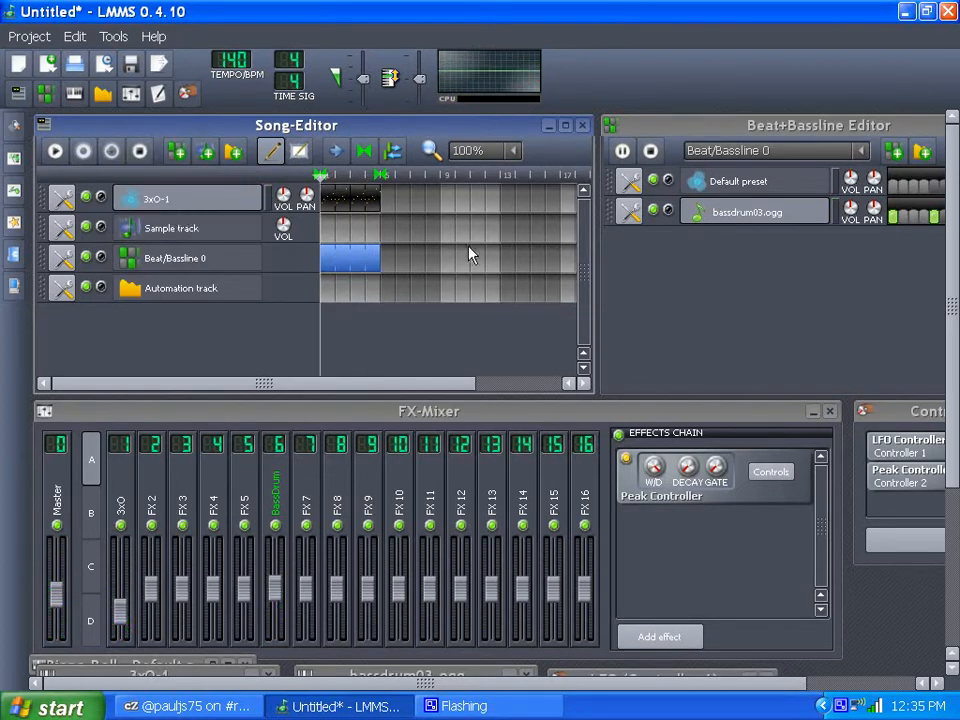
{"action": "left_click_drag", "start_coordinate": [433, 688], "coordinate": [541, 688]}
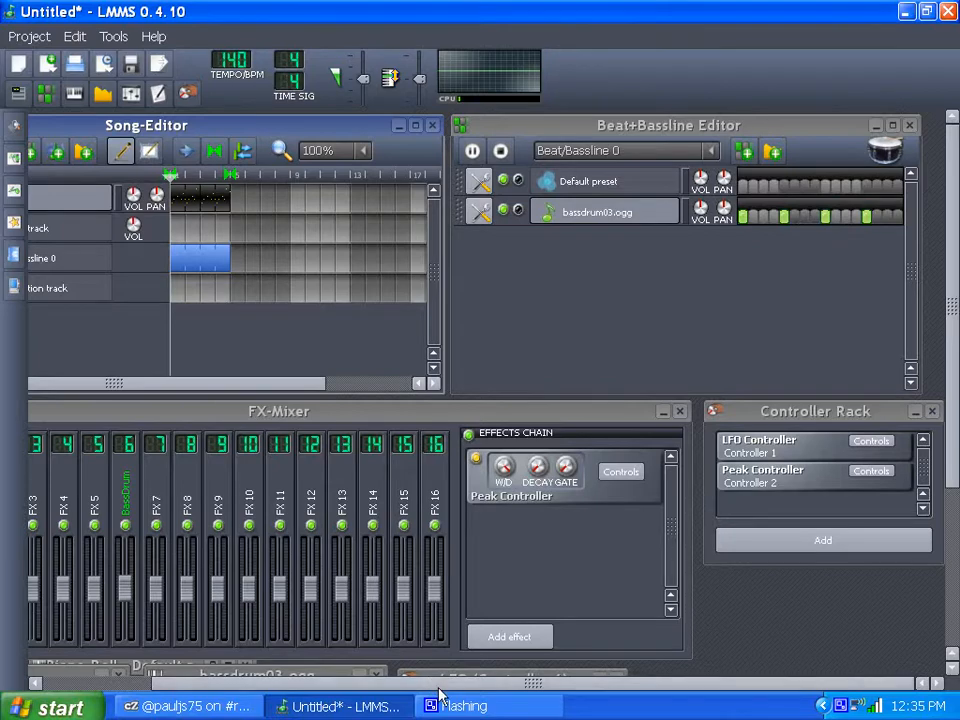
{"action": "left_click_drag", "start_coordinate": [435, 686], "coordinate": [327, 686]}
Step: Start a new empty project, discarding the unsaved changes in the current one
{"action": "left_click", "coordinate": [28, 37]}
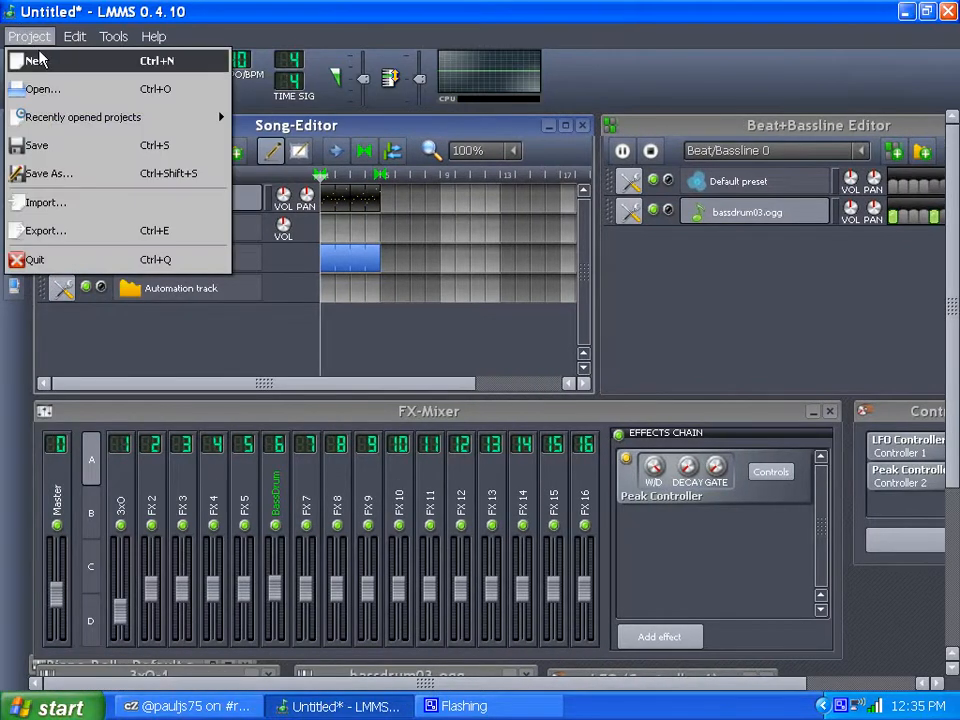
{"action": "left_click", "coordinate": [48, 64]}
{"action": "left_click", "coordinate": [478, 380]}
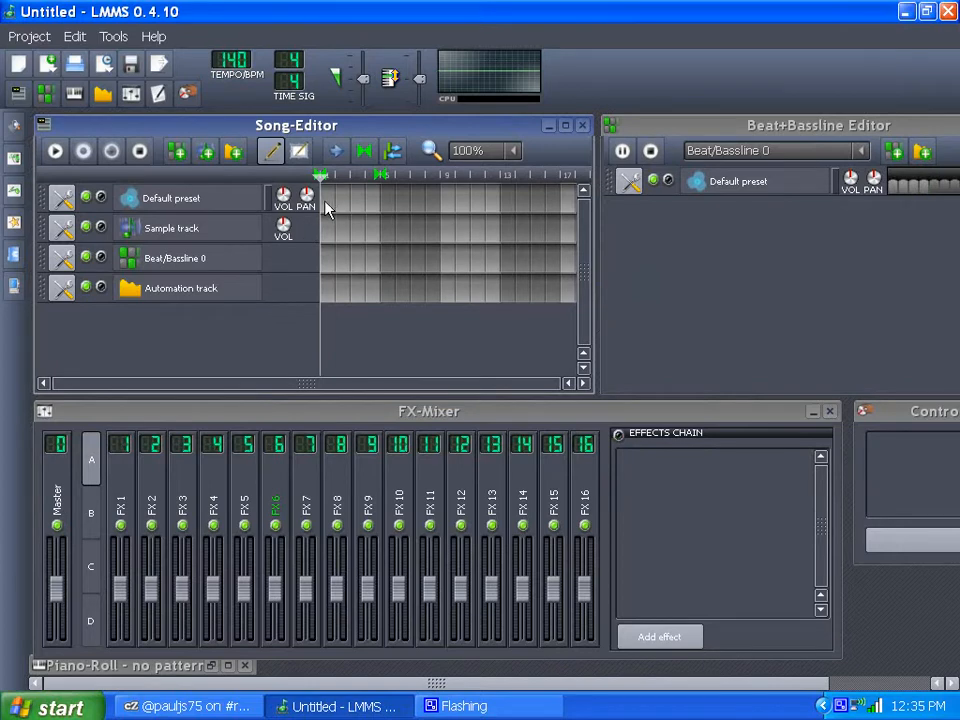
Step: Rename the song's Default preset instrument track to 3xO-1
{"action": "left_click", "coordinate": [190, 206]}
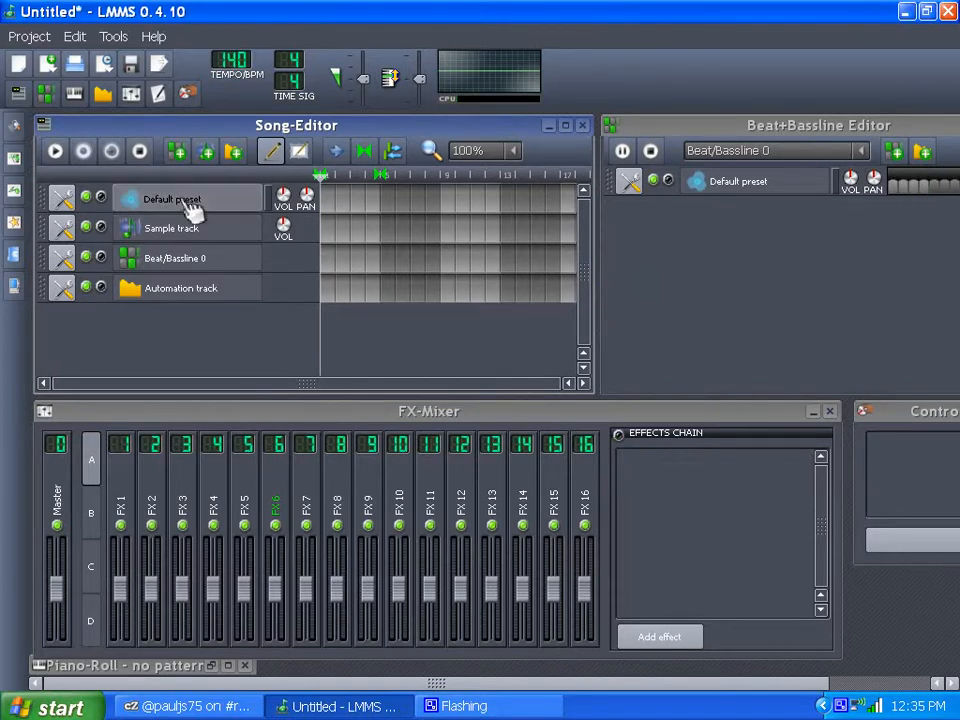
{"action": "double_click", "coordinate": [190, 206]}
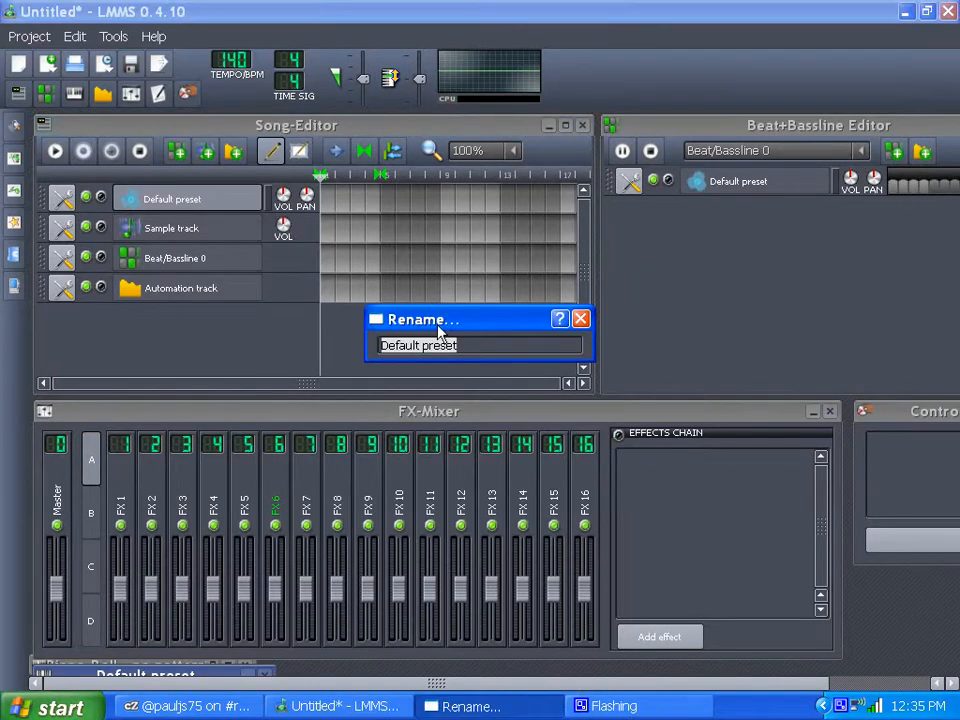
{"action": "type", "text": "3xO-1"}
{"action": "key", "text": "Return"}
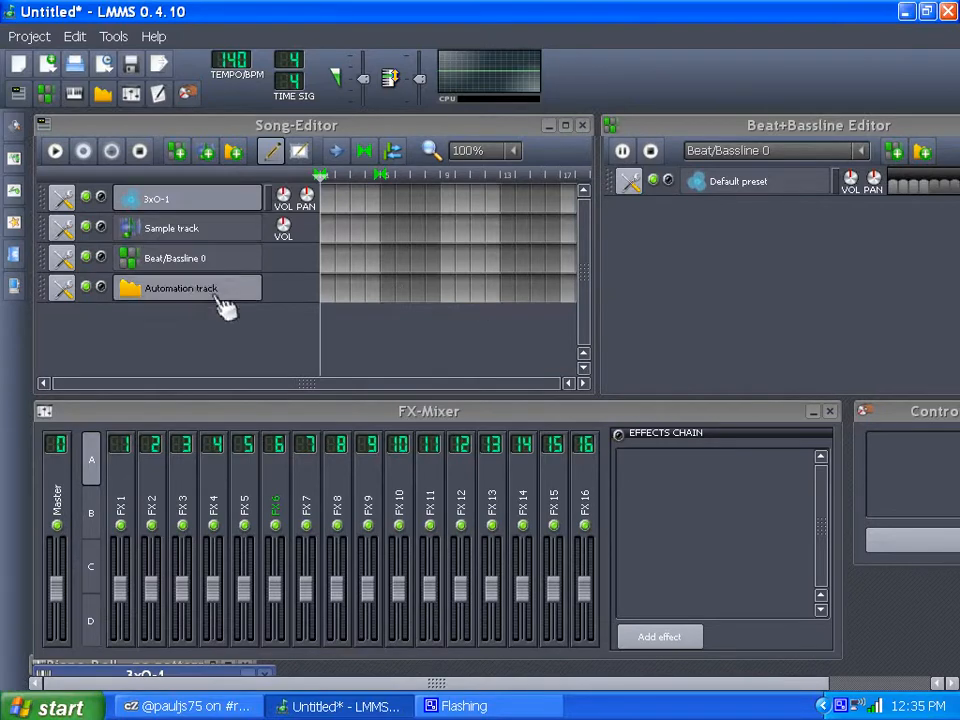
Step: Add the drums sample bassdrum03.ogg as a new track in the Beat+Bassline Editor
{"action": "left_click", "coordinate": [13, 189]}
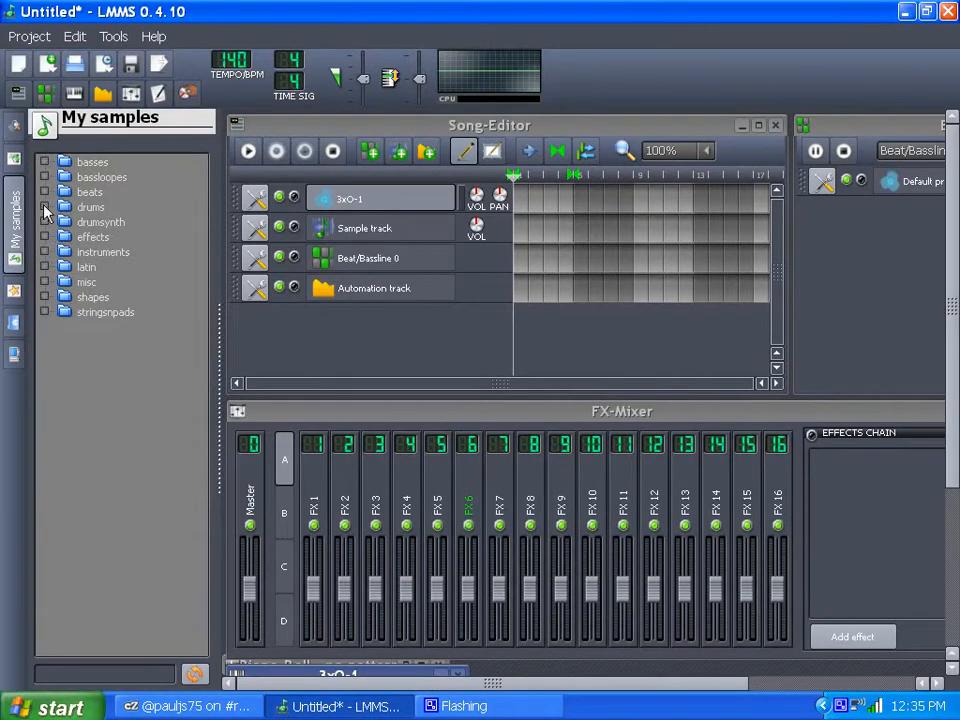
{"action": "left_click", "coordinate": [44, 207]}
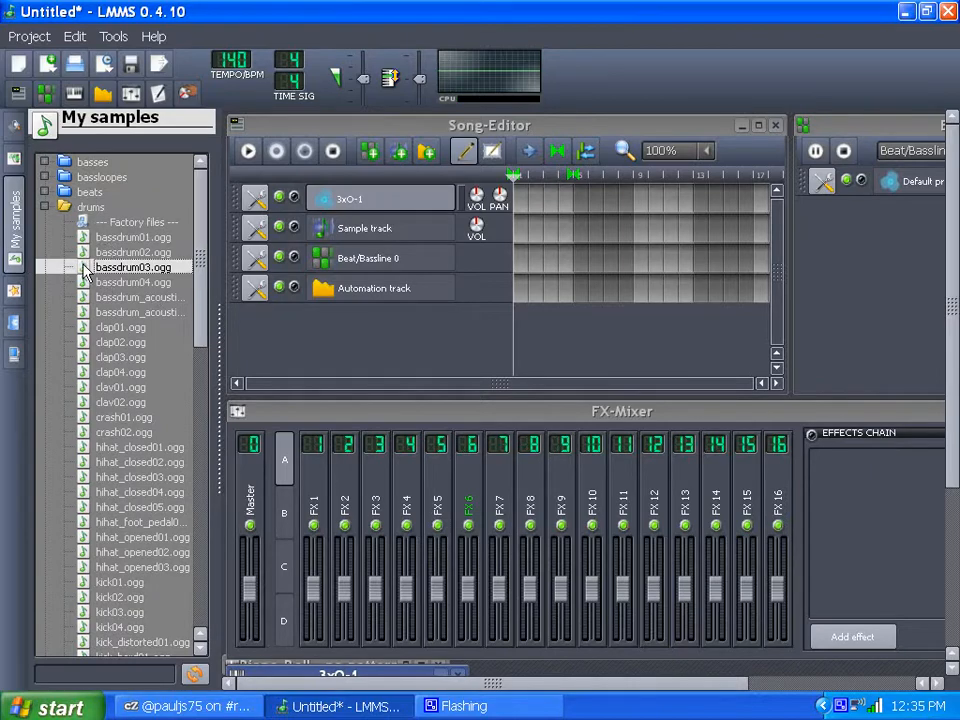
{"action": "left_click_drag", "start_coordinate": [85, 272], "coordinate": [870, 215]}
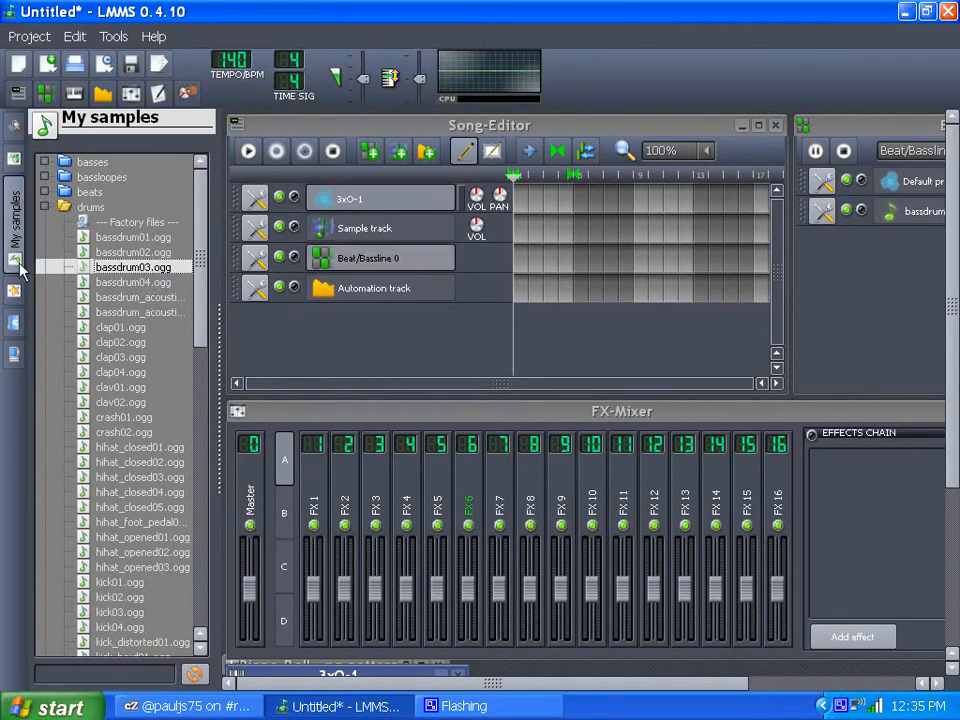
{"action": "left_click", "coordinate": [13, 205]}
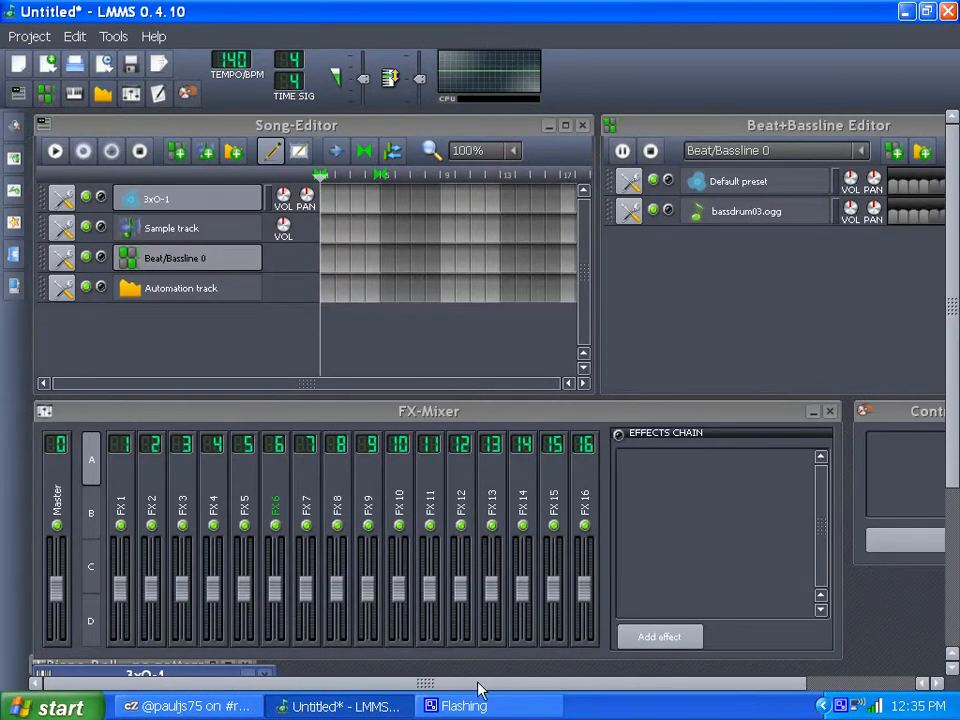
Step: Open the bassdrum03.ogg instrument window and arrange it side by side with the 3xO-1 window below the FX-Mixer
{"action": "left_click_drag", "start_coordinate": [478, 688], "coordinate": [454, 684]}
{"action": "left_click_drag", "start_coordinate": [955, 457], "coordinate": [951, 614]}
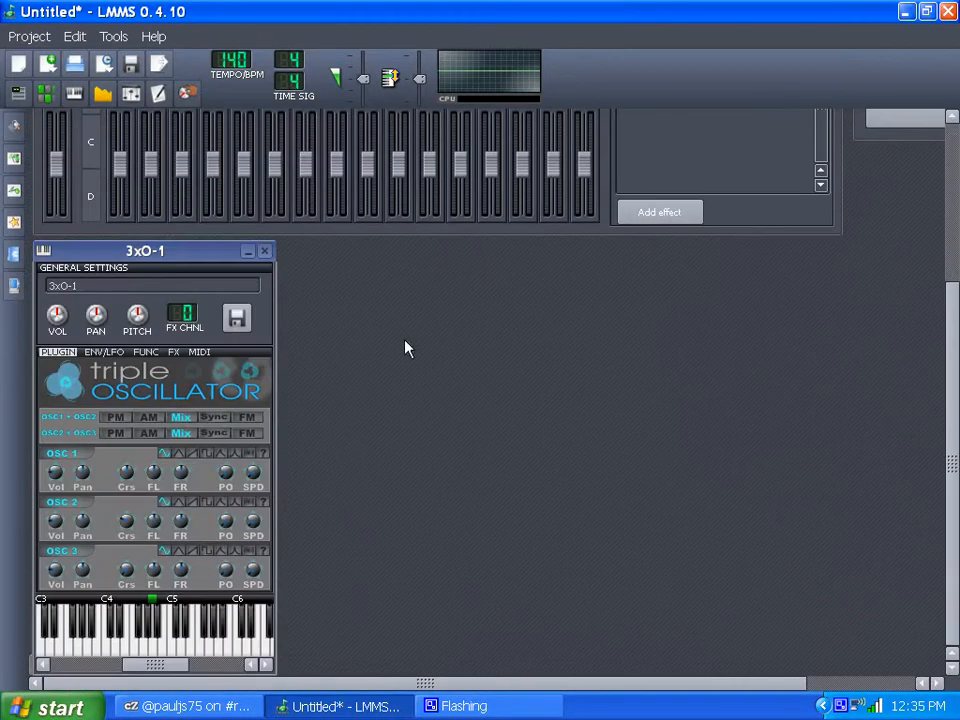
{"action": "mouse_move", "coordinate": [138, 257]}
{"action": "left_mouse_down"}
{"action": "mouse_move", "coordinate": [328, 266]}
{"action": "mouse_move", "coordinate": [137, 258]}
{"action": "left_mouse_up"}
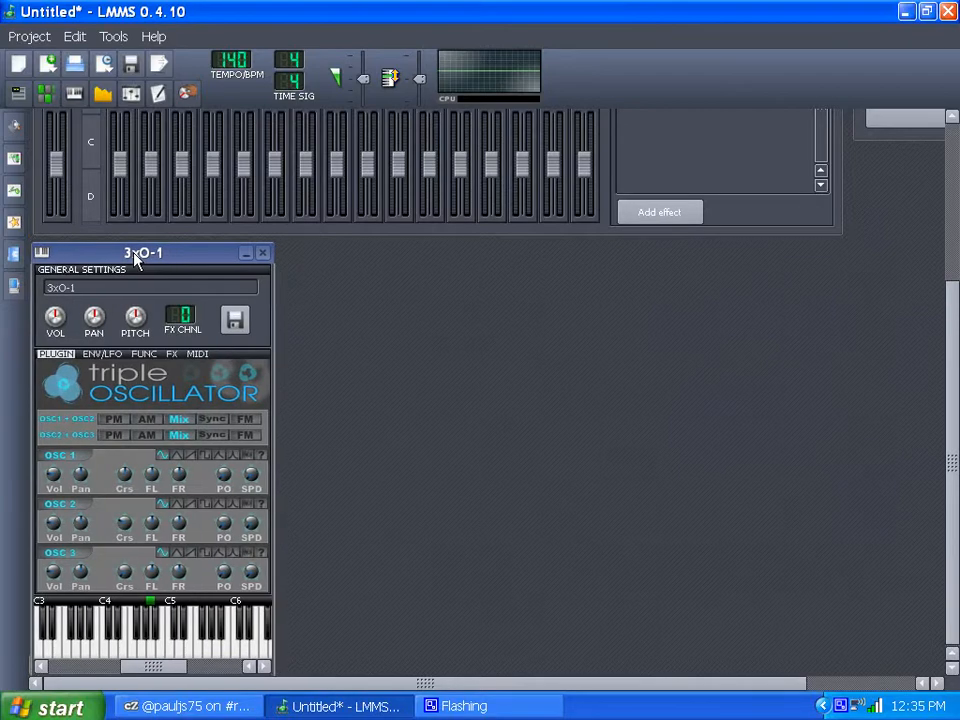
{"action": "mouse_move", "coordinate": [956, 478]}
{"action": "left_mouse_down"}
{"action": "mouse_move", "coordinate": [955, 312]}
{"action": "mouse_move", "coordinate": [952, 502]}
{"action": "left_mouse_up"}
{"action": "left_click", "coordinate": [735, 218]}
{"action": "left_click_drag", "start_coordinate": [392, 257], "coordinate": [372, 258]}
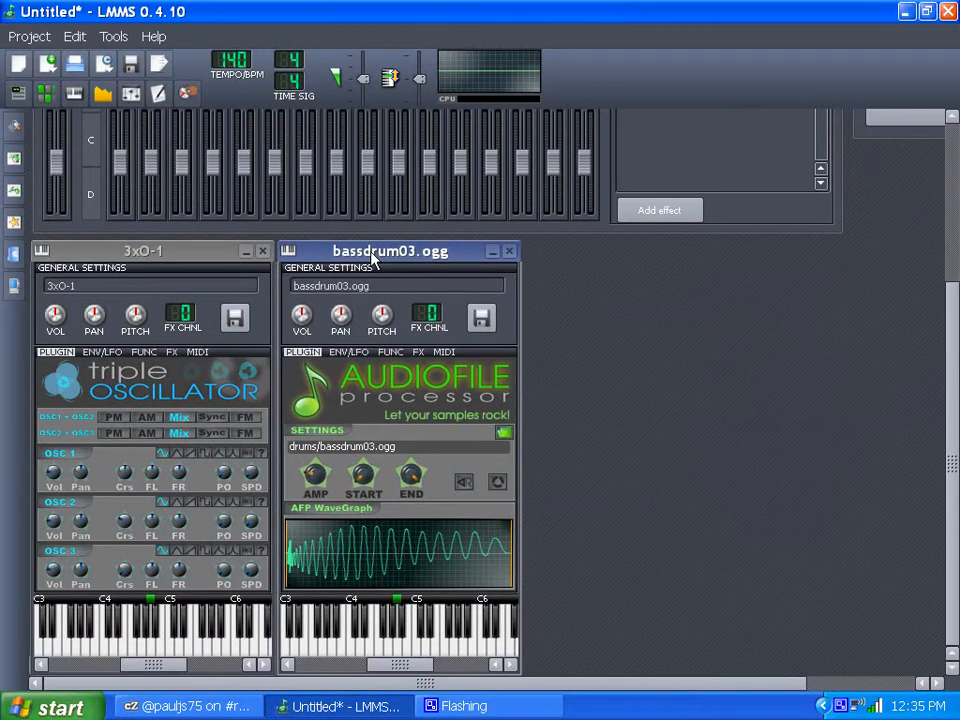
Step: Program bassdrum03.ogg hits on steps 1, 5, 9 and 13 while the beat plays, and stop playback
{"action": "left_click_drag", "start_coordinate": [955, 450], "coordinate": [949, 238]}
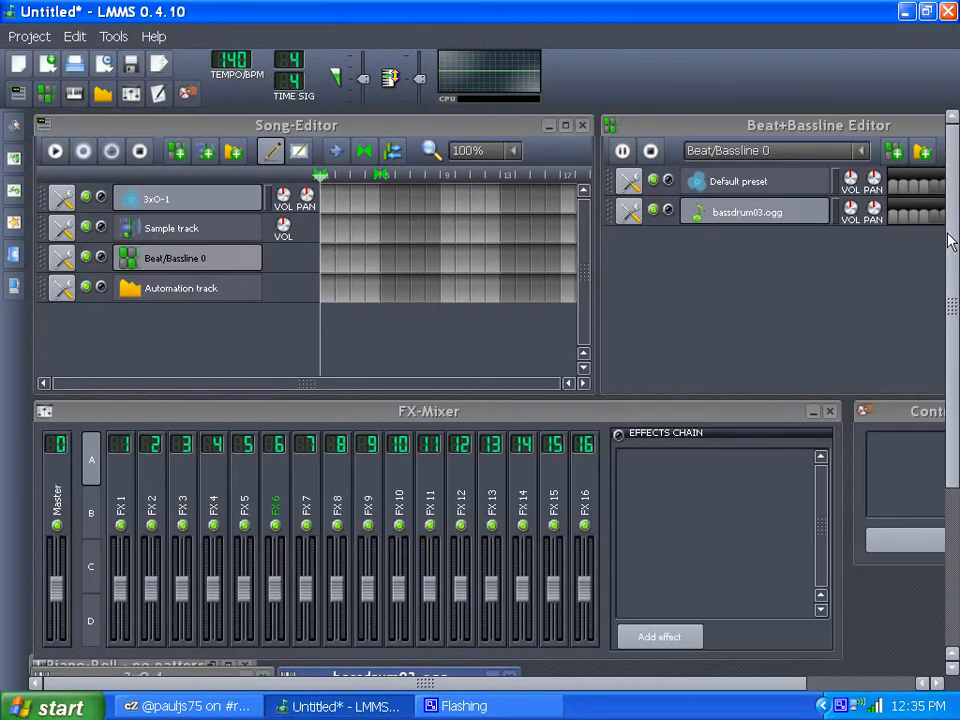
{"action": "left_click_drag", "start_coordinate": [575, 690], "coordinate": [690, 687]}
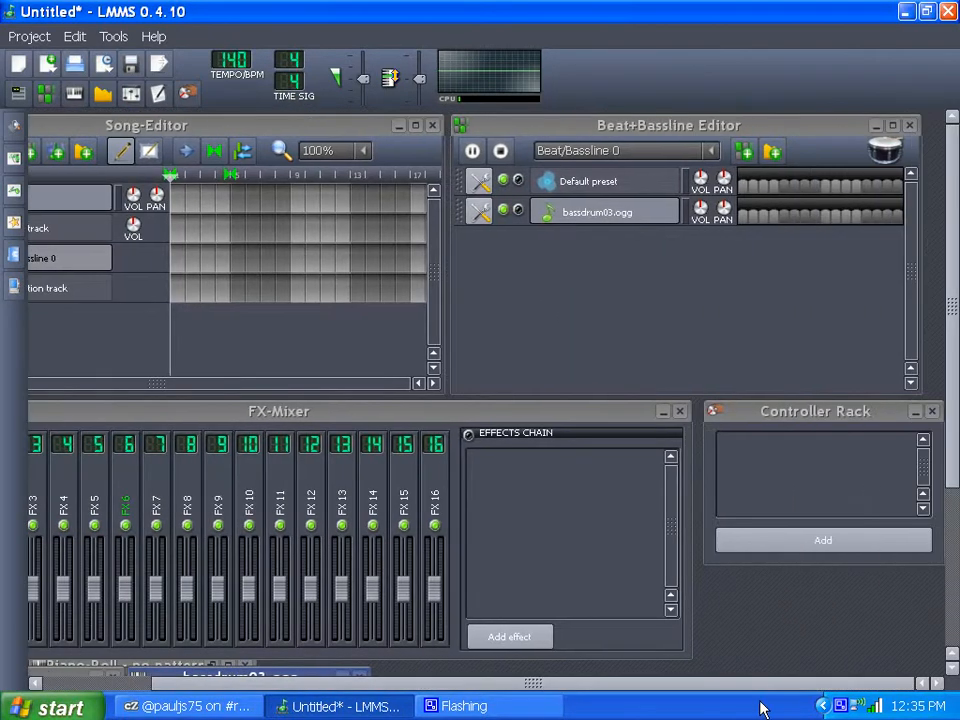
{"action": "left_click", "coordinate": [472, 151]}
{"action": "left_click", "coordinate": [472, 151]}
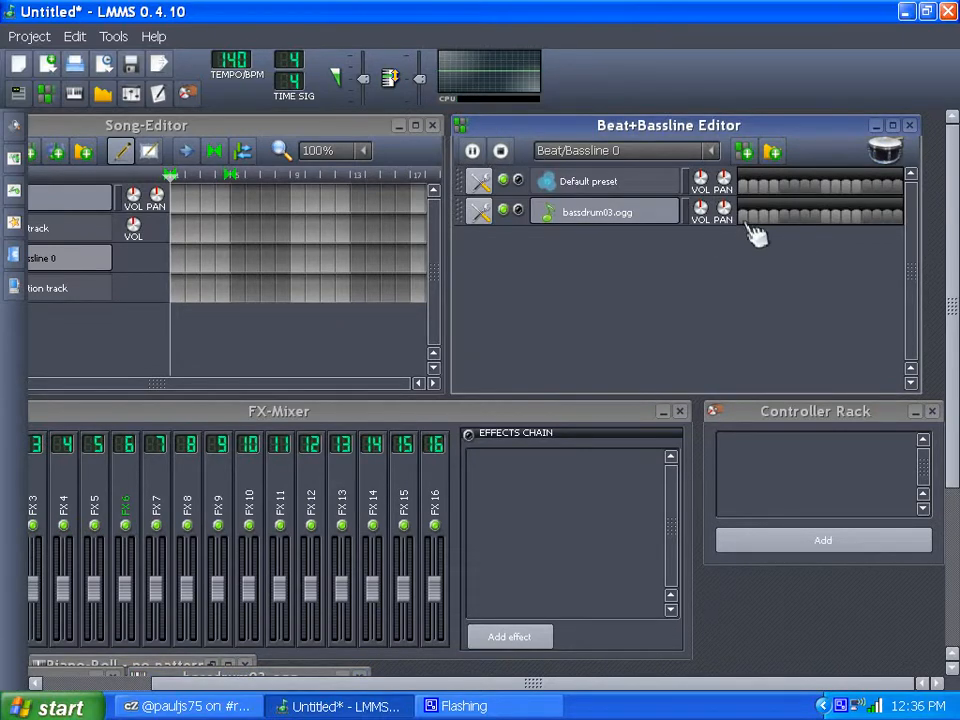
{"action": "left_click", "coordinate": [784, 216]}
{"action": "left_click", "coordinate": [825, 216]}
{"action": "left_click", "coordinate": [866, 216]}
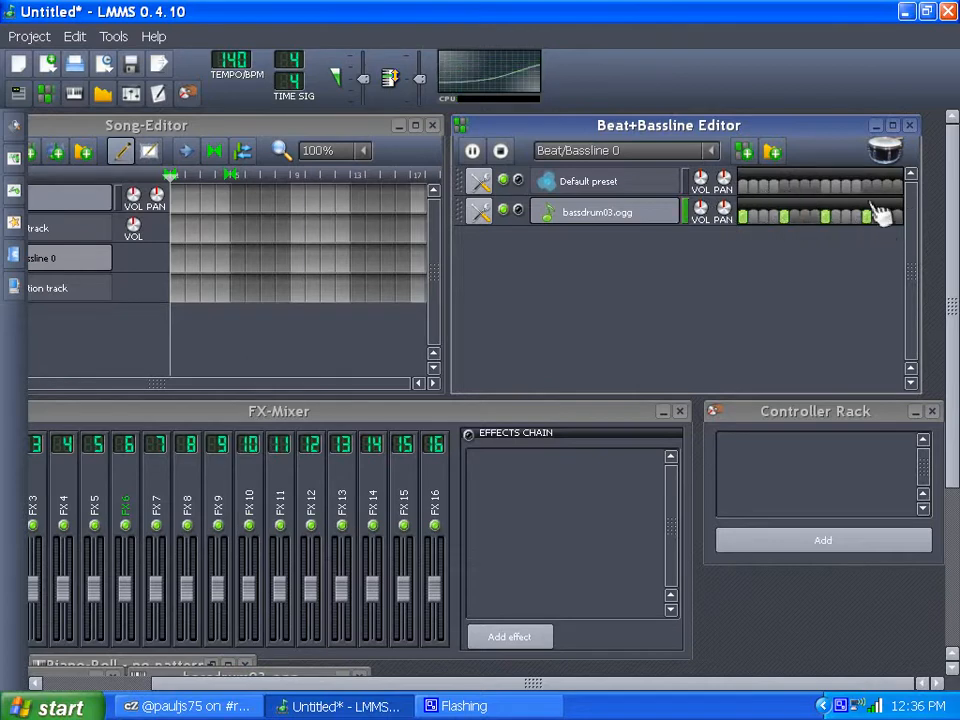
{"action": "left_click", "coordinate": [500, 152]}
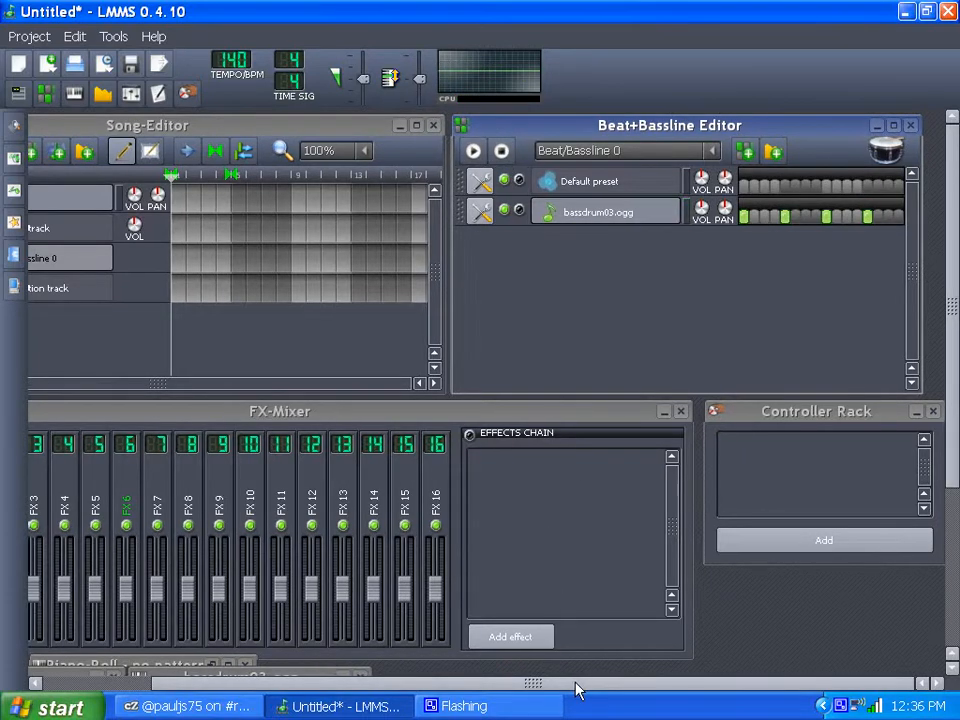
Step: Place a Beat/Bassline 0 block at bar 1 of the song, extend it to four bars, and play it back
{"action": "left_click_drag", "start_coordinate": [575, 684], "coordinate": [371, 649]}
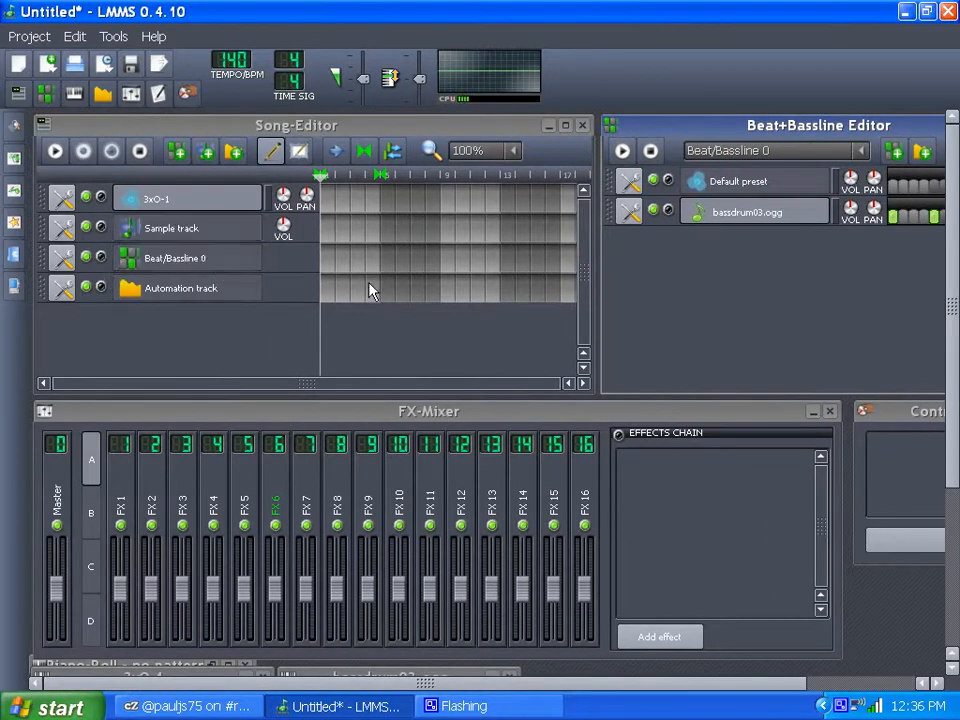
{"action": "left_click", "coordinate": [326, 258]}
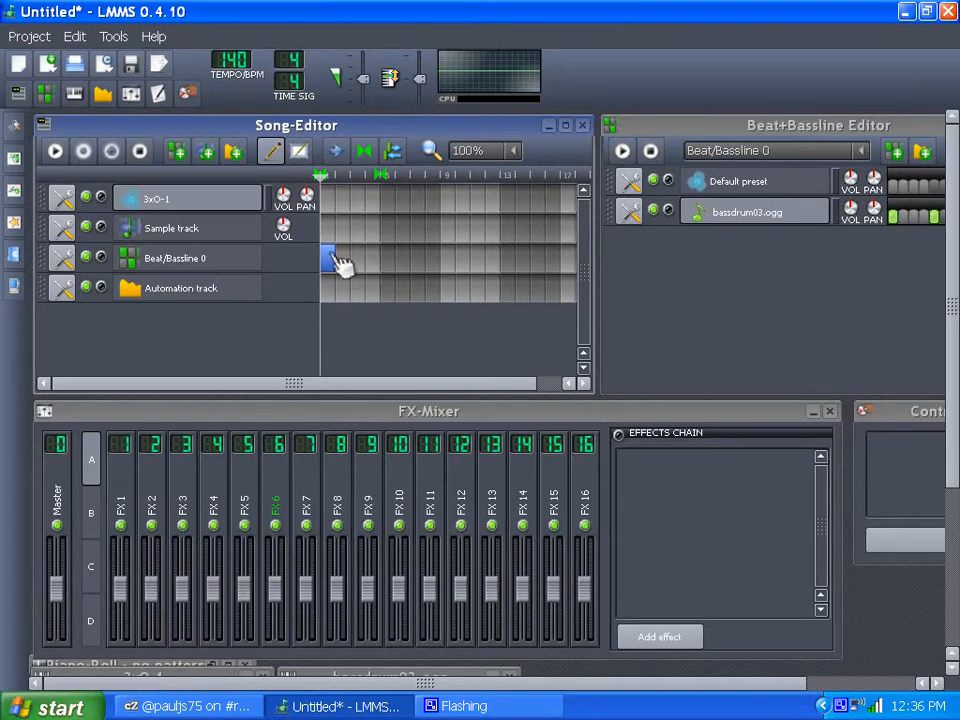
{"action": "left_click_drag", "start_coordinate": [336, 258], "coordinate": [384, 279]}
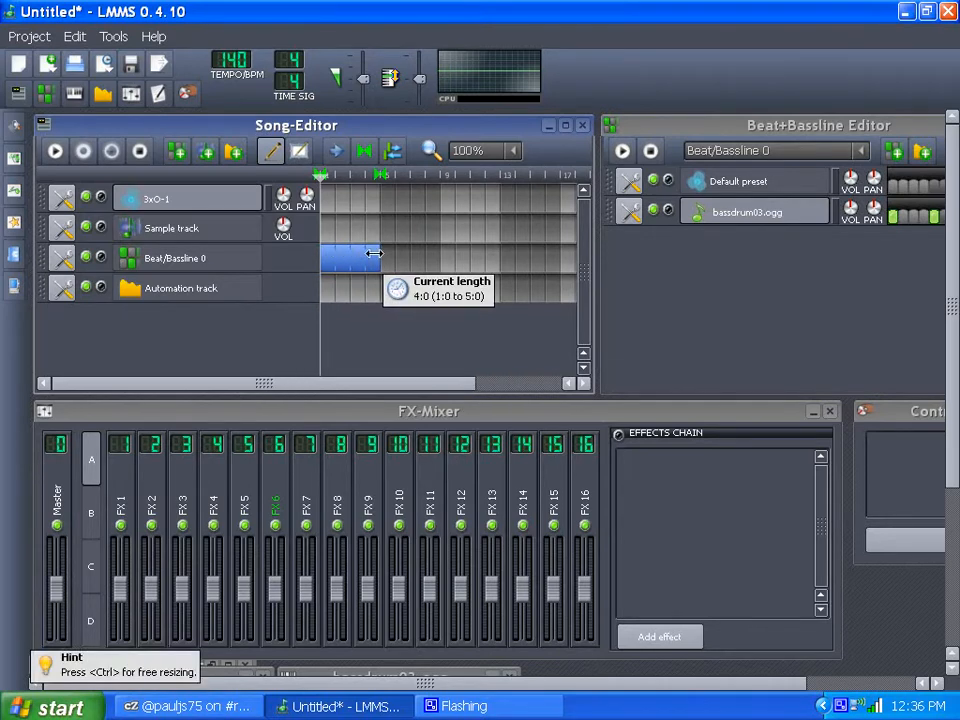
{"action": "left_click", "coordinate": [57, 152]}
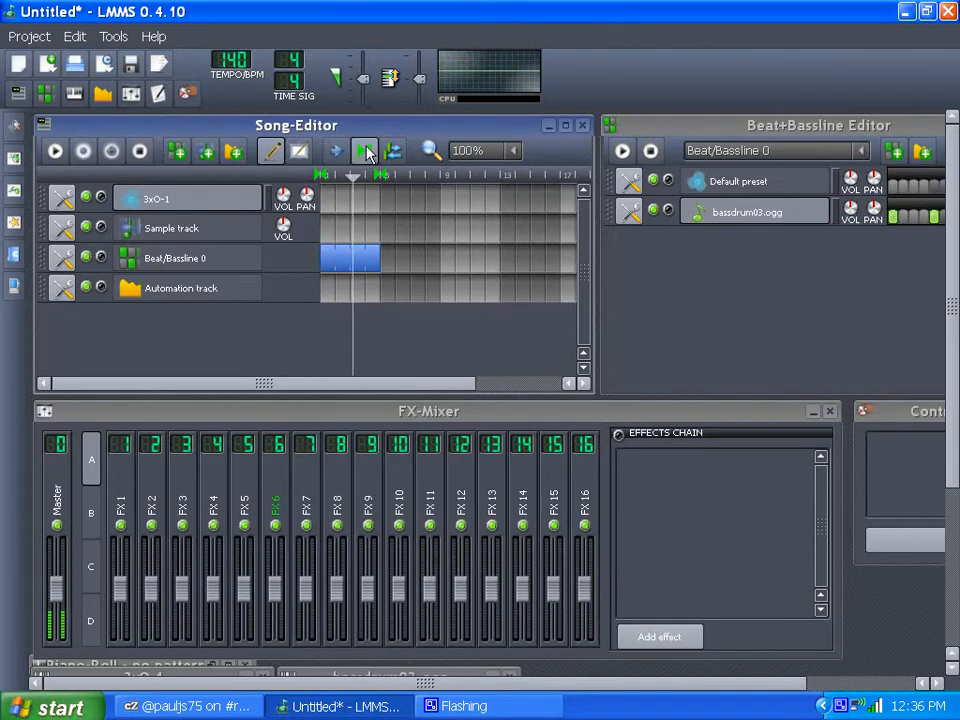
{"action": "left_click", "coordinate": [139, 151]}
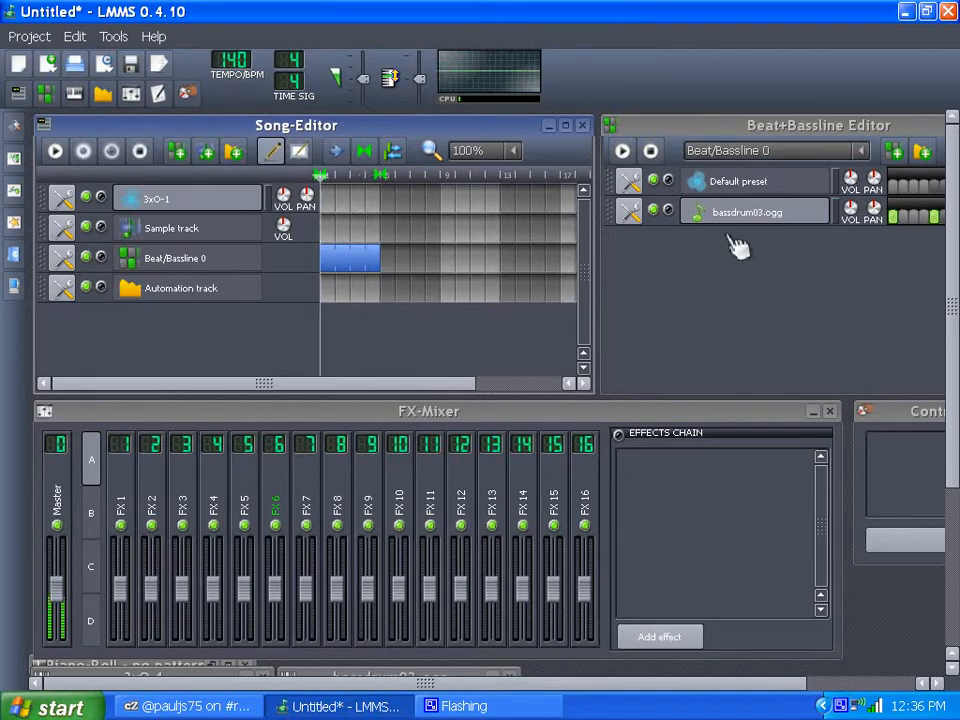
Step: Route the bassdrum03.ogg instrument to FX channel 2 and play the song to check its mixer level
{"action": "left_click_drag", "start_coordinate": [687, 684], "coordinate": [611, 656]}
{"action": "left_click_drag", "start_coordinate": [953, 415], "coordinate": [954, 557]}
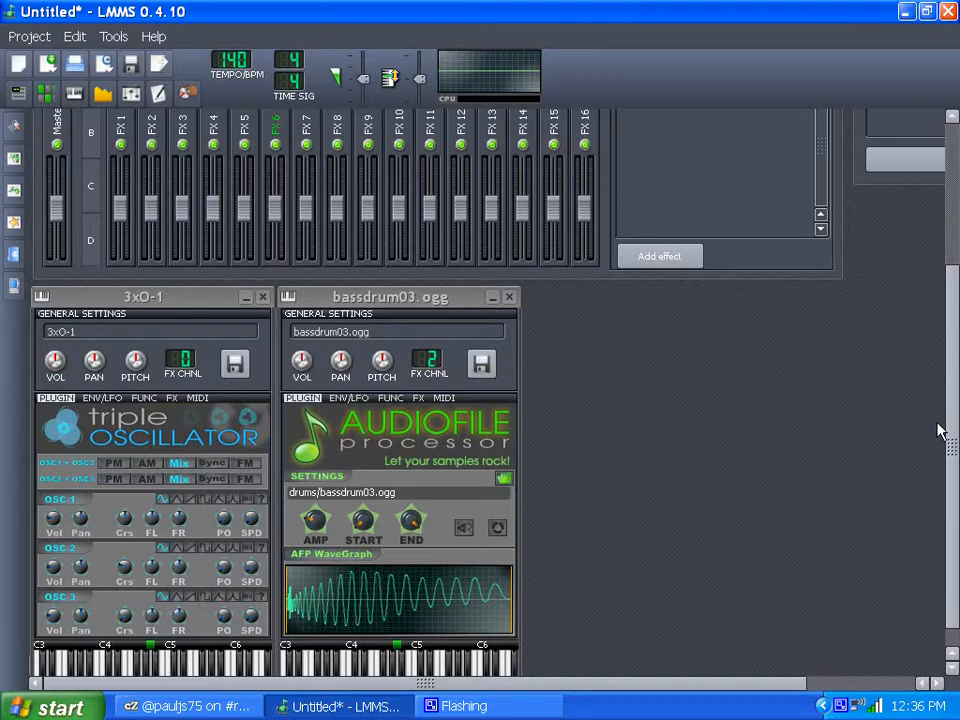
{"action": "left_click_drag", "start_coordinate": [950, 430], "coordinate": [955, 268]}
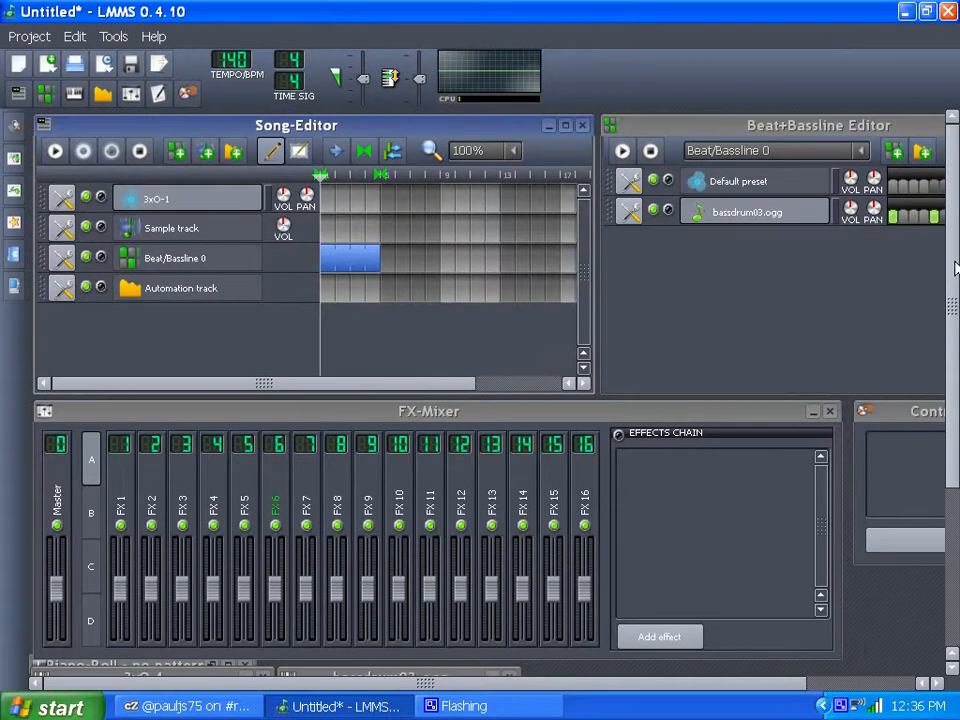
{"action": "left_click", "coordinate": [55, 150]}
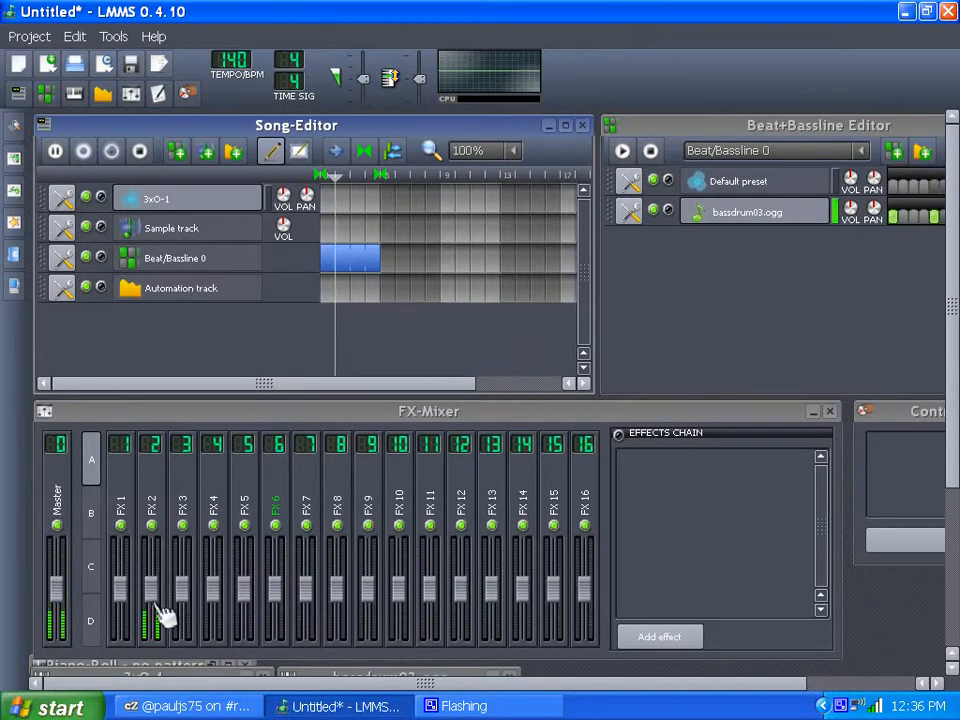
{"action": "key", "text": "space"}
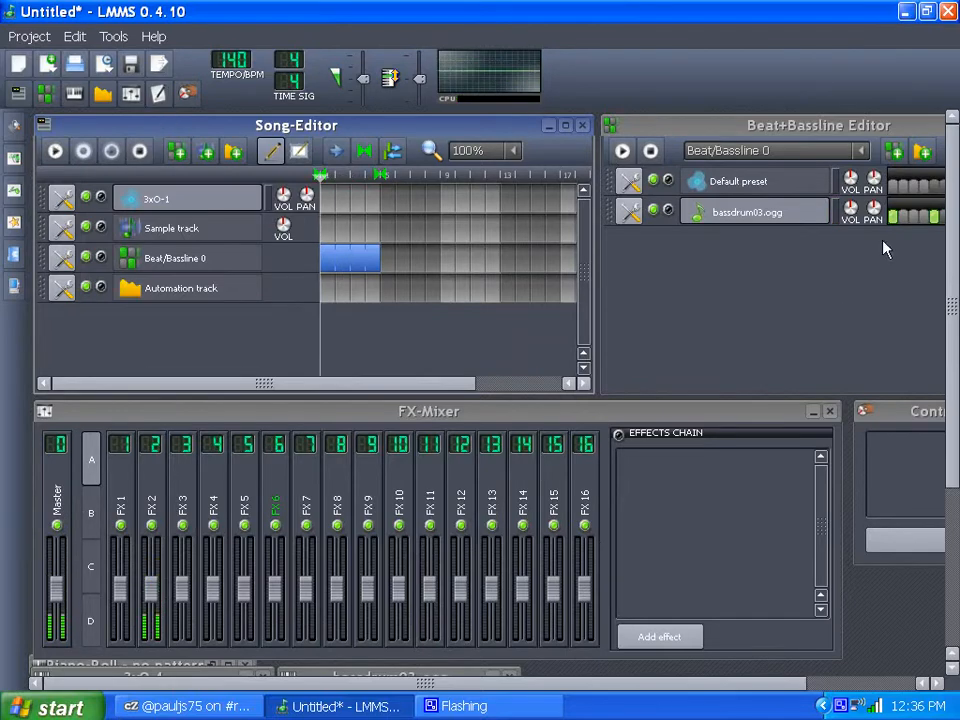
Step: Route the 3xO-1 instrument to FX channel 1
{"action": "left_click_drag", "start_coordinate": [955, 307], "coordinate": [955, 468]}
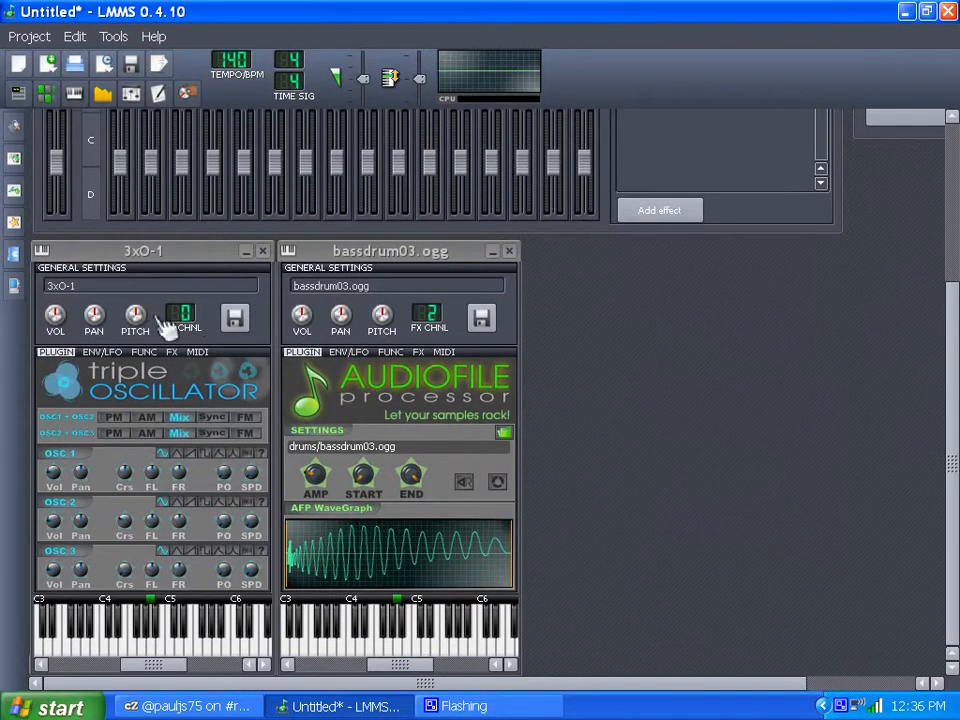
{"action": "scroll", "coordinate": [171, 312], "scroll_direction": "up", "scroll_amount": 1}
{"action": "left_click_drag", "start_coordinate": [955, 463], "coordinate": [923, 499]}
Step: Rename mixer channel FX 1 to 3xO-1
{"action": "scroll", "coordinate": [180, 175], "scroll_direction": "up", "scroll_amount": 5}
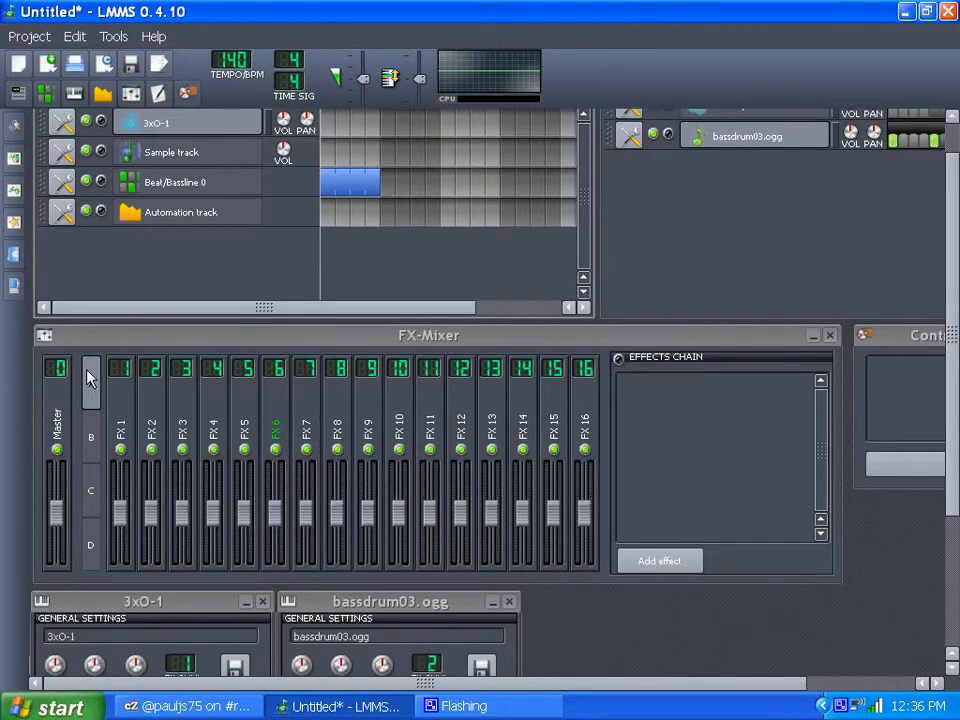
{"action": "left_click", "coordinate": [143, 431]}
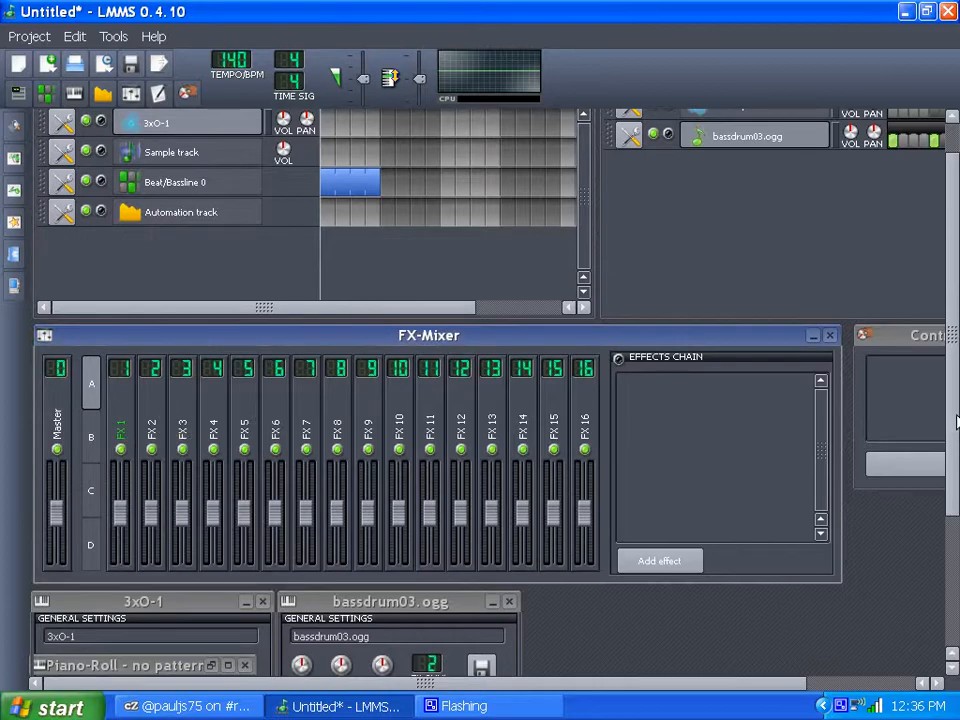
{"action": "scroll", "coordinate": [955, 422], "scroll_direction": "down", "scroll_amount": 5}
{"action": "scroll", "coordinate": [336, 407], "scroll_direction": "up", "scroll_amount": 5}
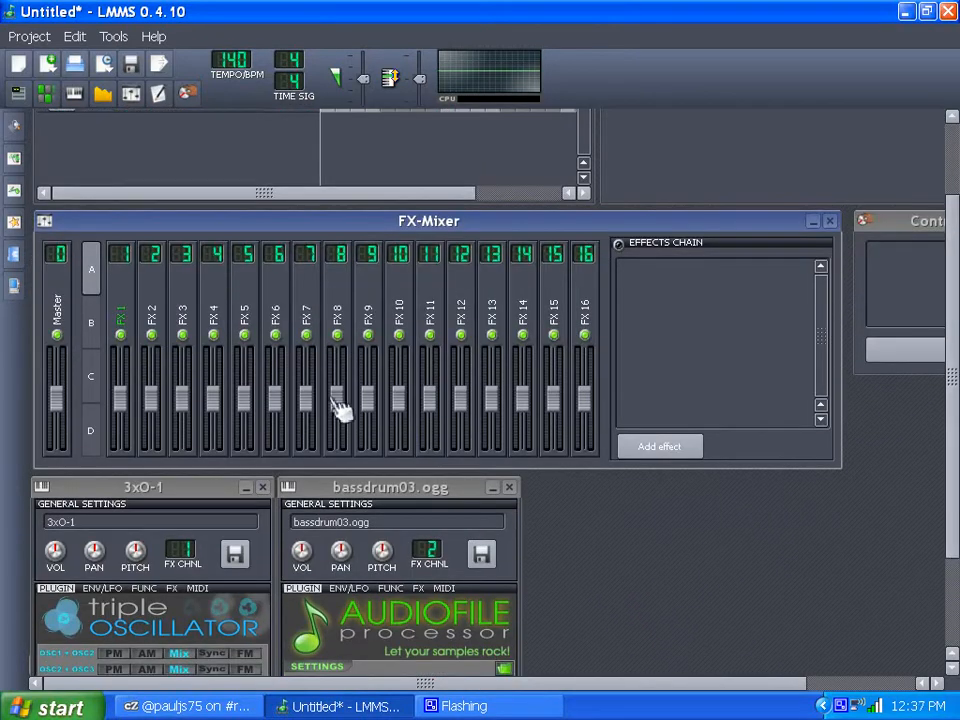
{"action": "double_click", "coordinate": [124, 318]}
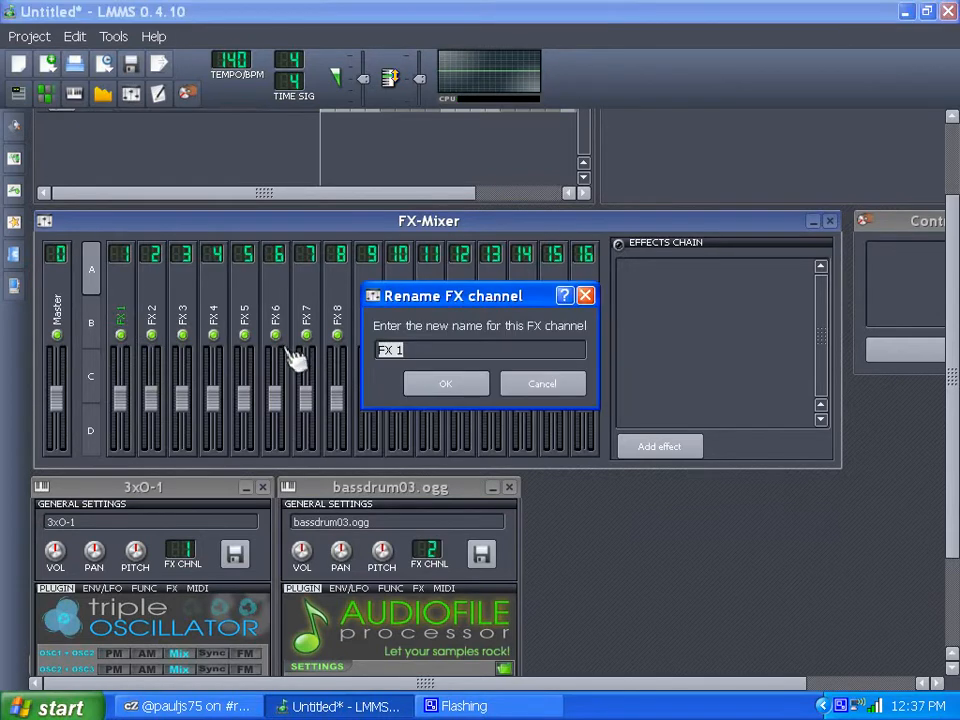
{"action": "type", "text": "3xO-1"}
{"action": "key", "text": "Return"}
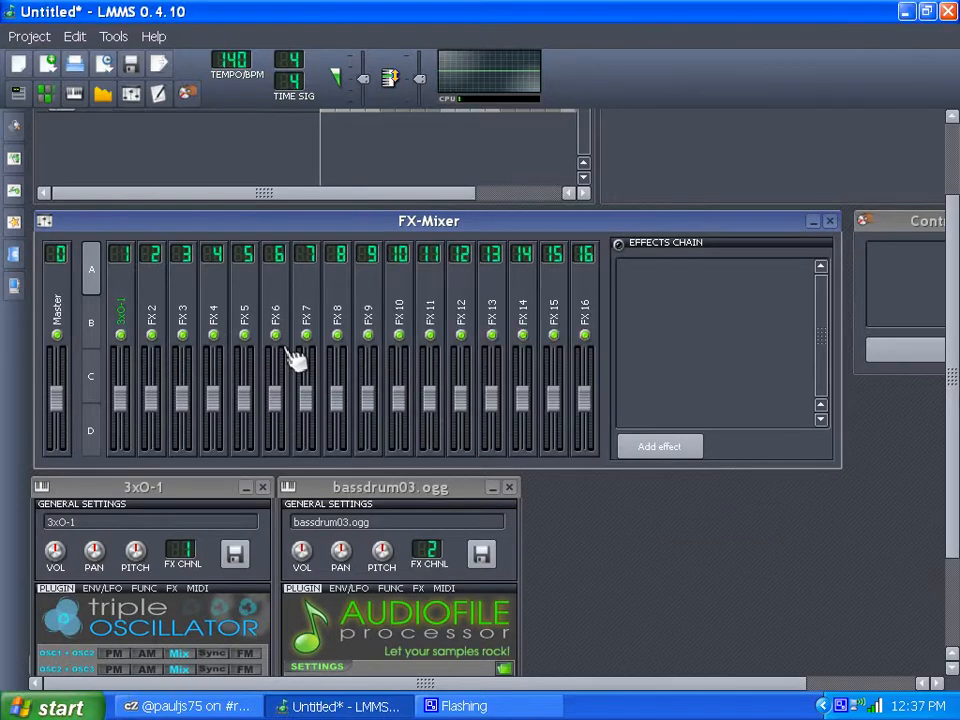
Step: Rename mixer channel FX 2 to BassDrum
{"action": "double_click", "coordinate": [158, 322]}
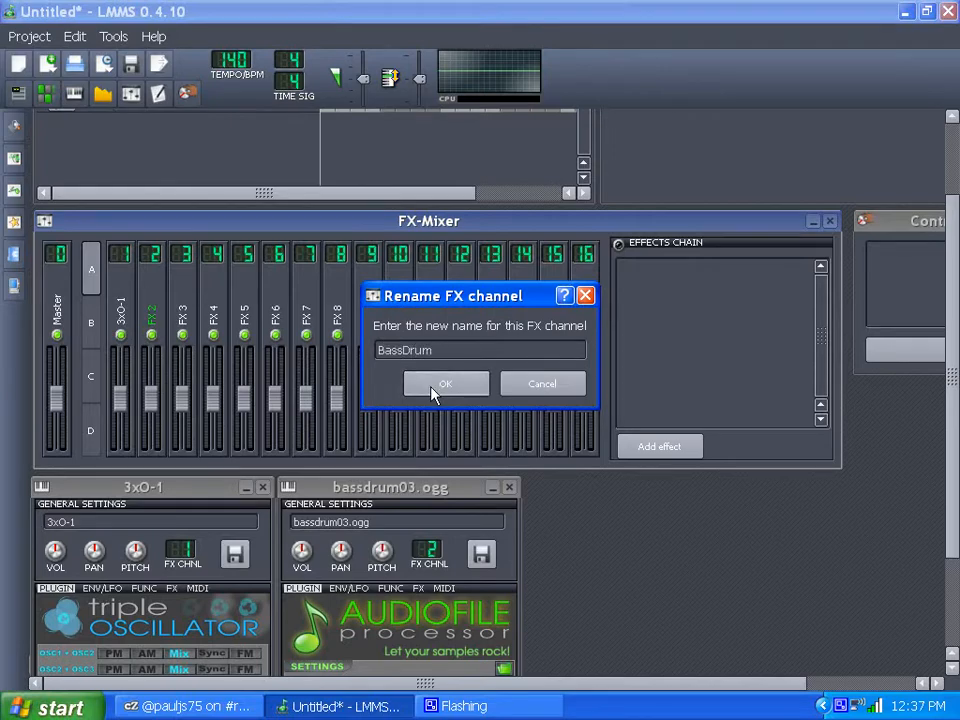
{"action": "left_click", "coordinate": [435, 386]}
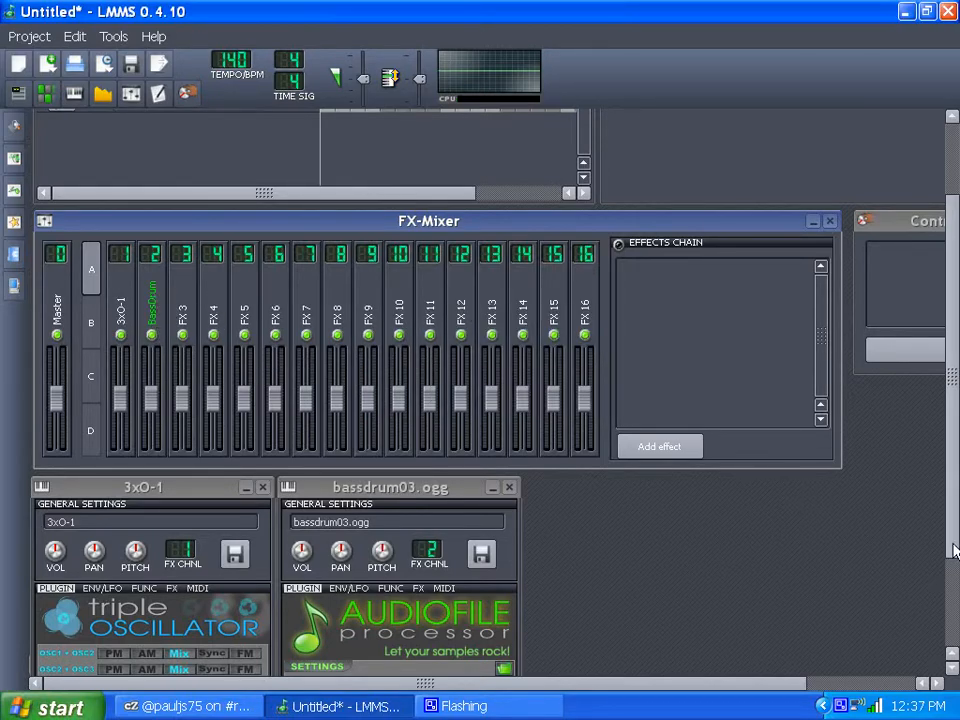
Step: Add an empty pattern at bar 1 of the 3xO-1 track in the Song-Editor and open it for note editing
{"action": "left_click_drag", "start_coordinate": [955, 550], "coordinate": [955, 480]}
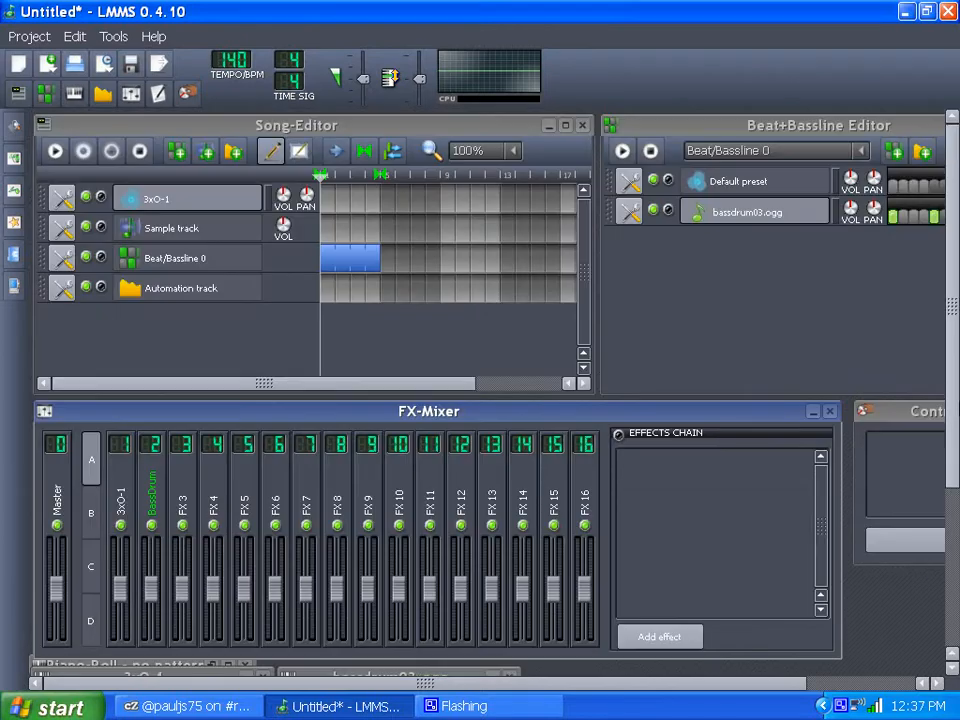
{"action": "mouse_move", "coordinate": [955, 370]}
{"action": "left_mouse_down"}
{"action": "mouse_move", "coordinate": [952, 546]}
{"action": "mouse_move", "coordinate": [955, 368]}
{"action": "left_mouse_up"}
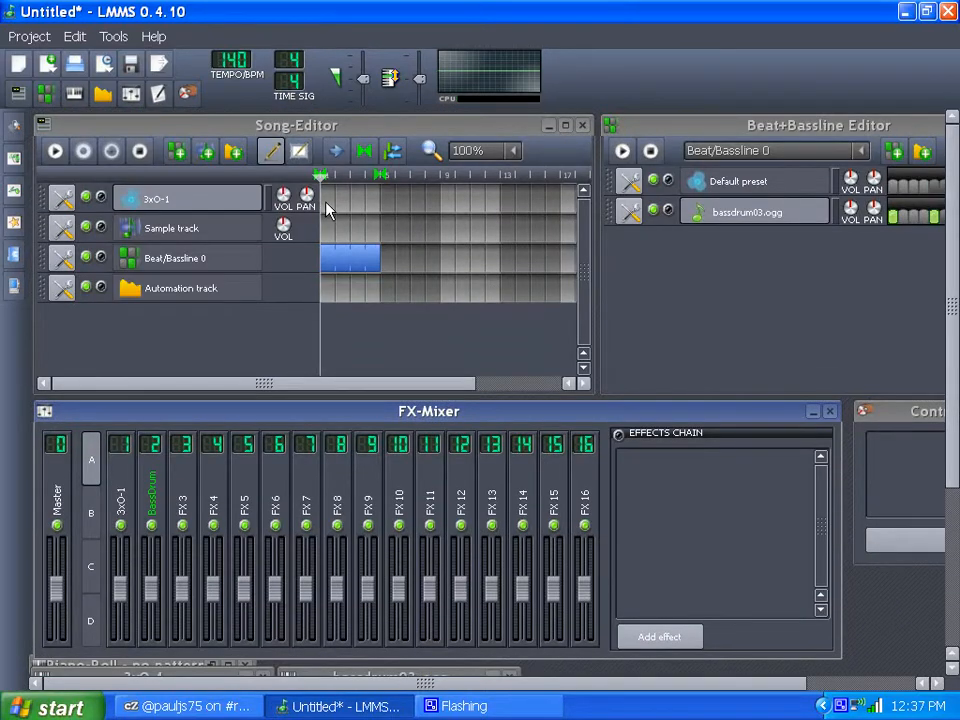
{"action": "left_click", "coordinate": [330, 205]}
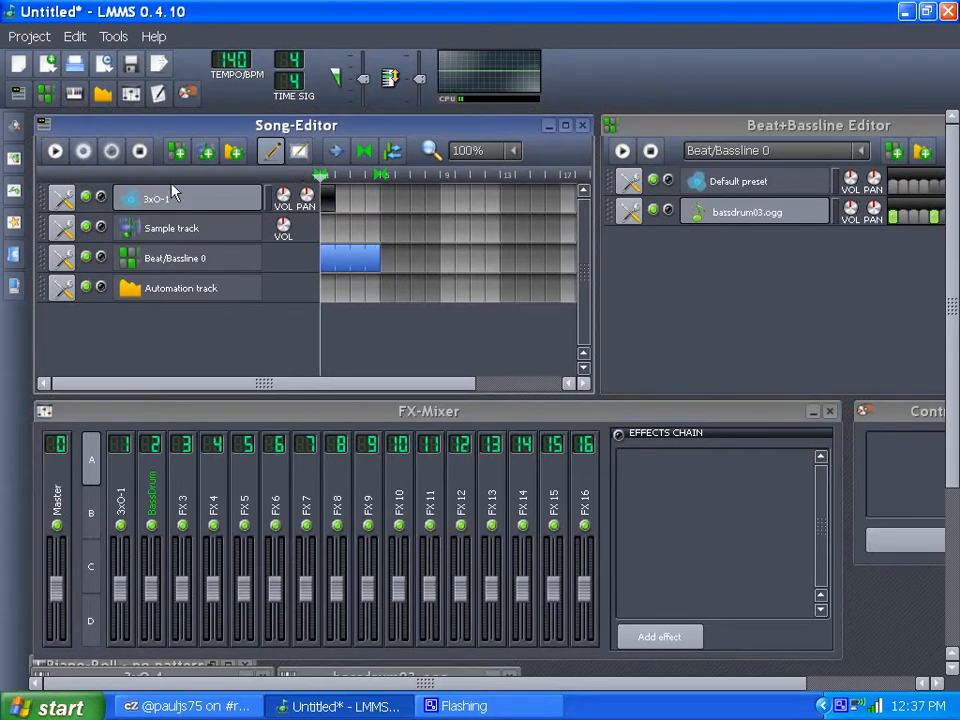
{"action": "double_click", "coordinate": [340, 205]}
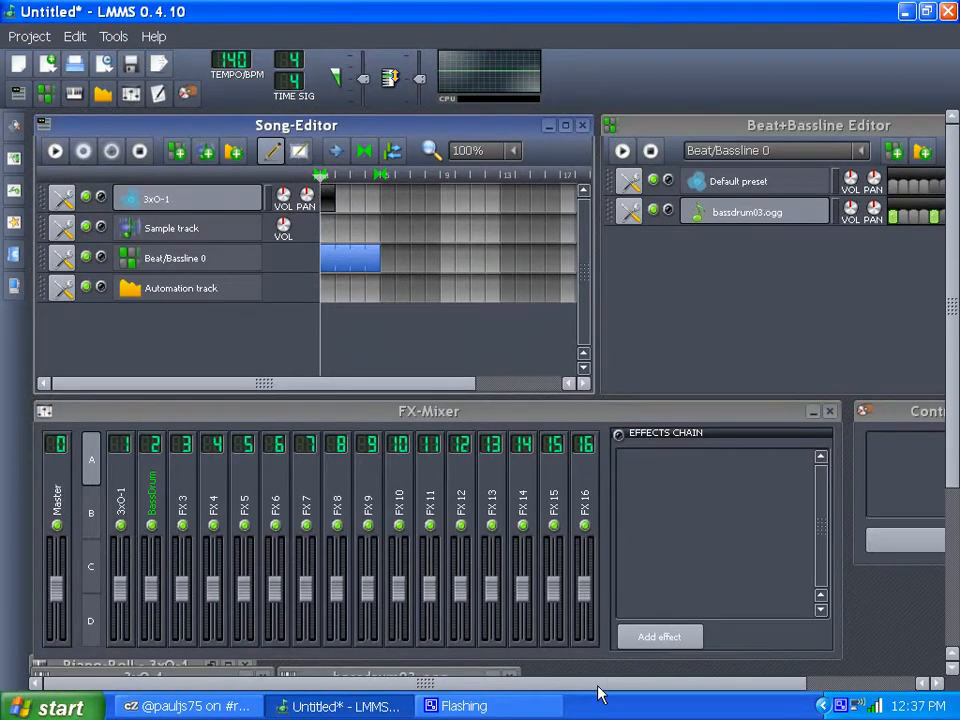
Step: Move the 3xO-1 instrument window aside and restore the minimized Piano-Roll window behind it
{"action": "left_click_drag", "start_coordinate": [598, 687], "coordinate": [682, 660]}
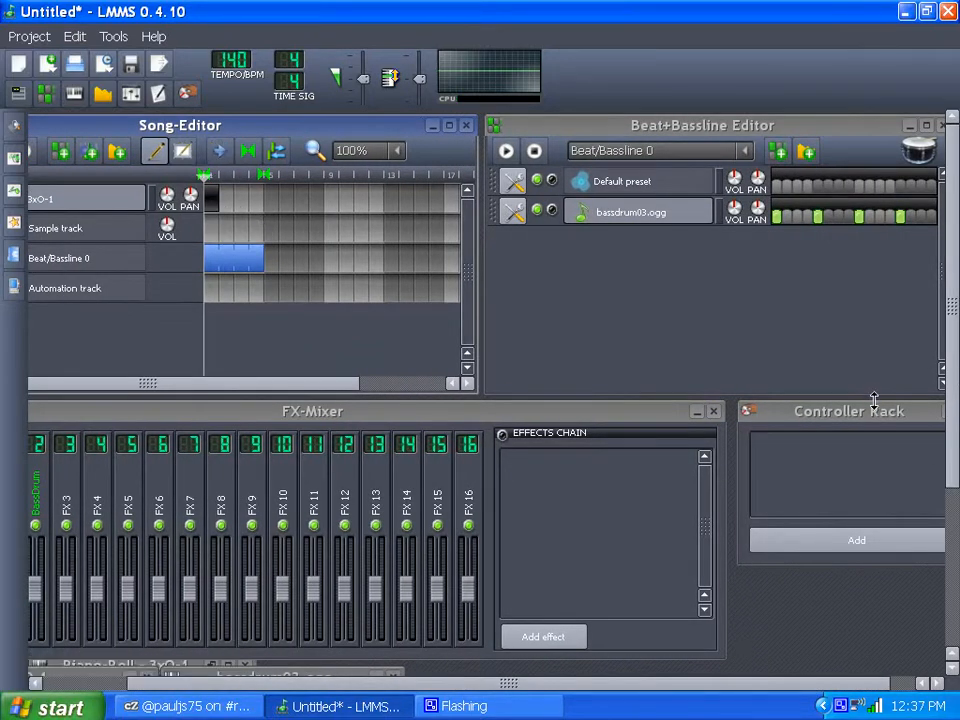
{"action": "mouse_move", "coordinate": [952, 380]}
{"action": "left_mouse_down"}
{"action": "mouse_move", "coordinate": [955, 536]}
{"action": "mouse_move", "coordinate": [950, 372]}
{"action": "left_mouse_up"}
{"action": "left_click_drag", "start_coordinate": [508, 686], "coordinate": [360, 696]}
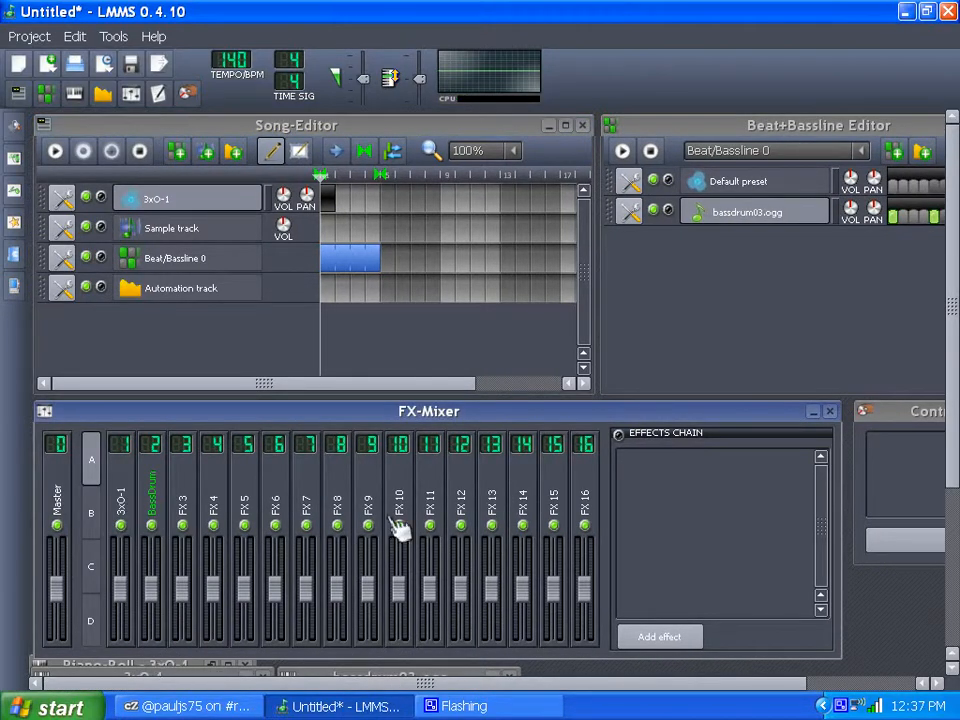
{"action": "left_click_drag", "start_coordinate": [956, 456], "coordinate": [956, 577]}
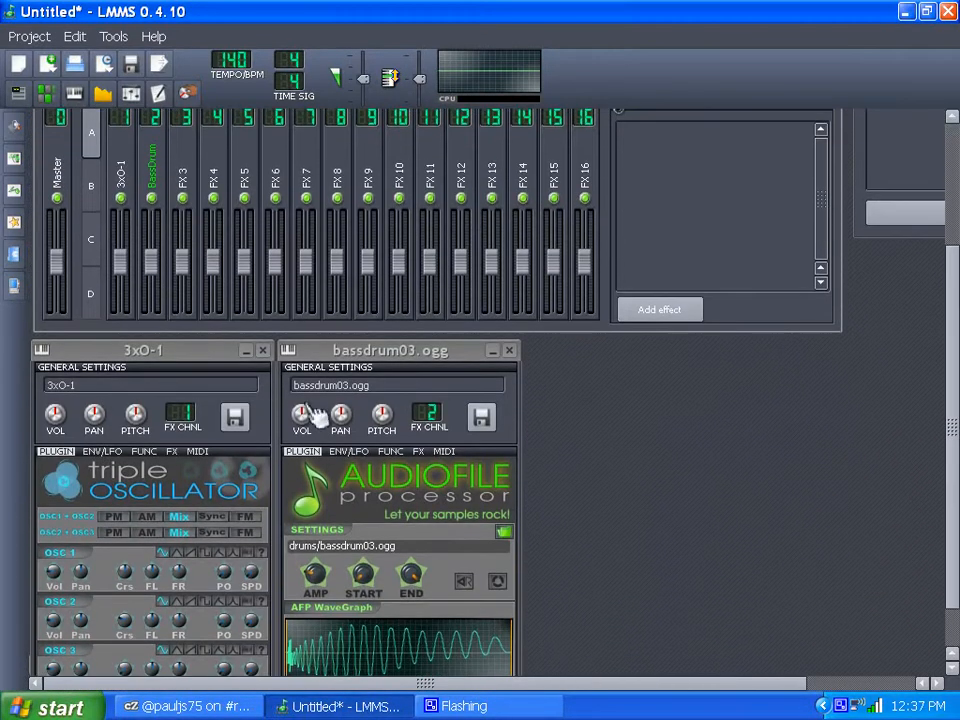
{"action": "left_click_drag", "start_coordinate": [130, 365], "coordinate": [505, 383]}
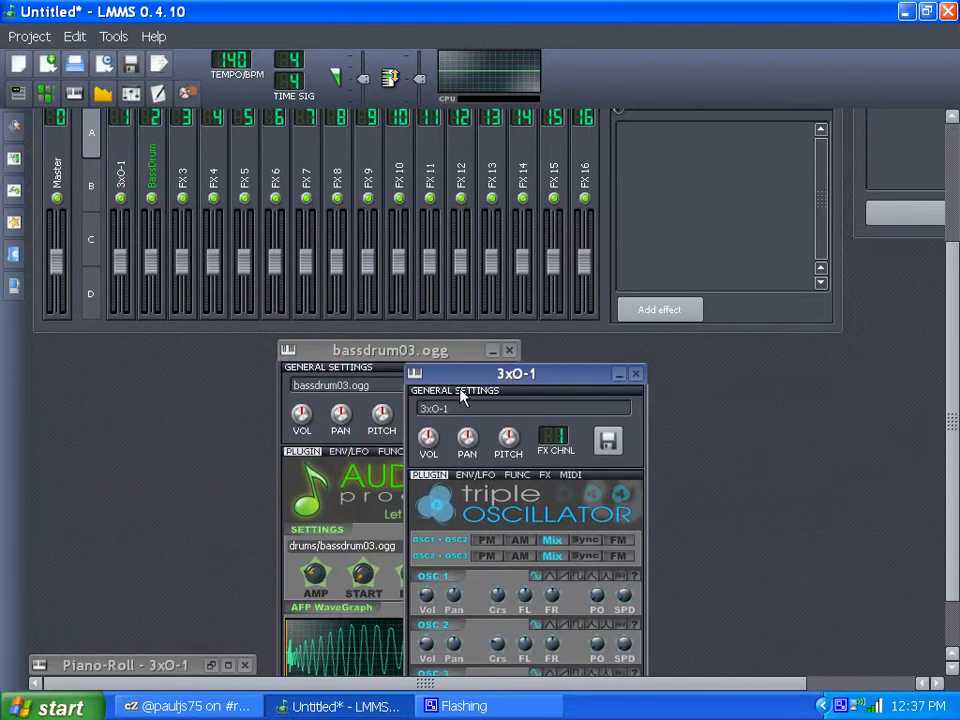
{"action": "left_click", "coordinate": [216, 666]}
Step: Put the 3xO-1 window back beside bassdrum03.ogg and move the Piano-Roll to the free area beyond the Beat+Bassline Editor and Controller Rack
{"action": "left_click_drag", "start_coordinate": [266, 126], "coordinate": [681, 188]}
{"action": "left_click_drag", "start_coordinate": [425, 373], "coordinate": [55, 356]}
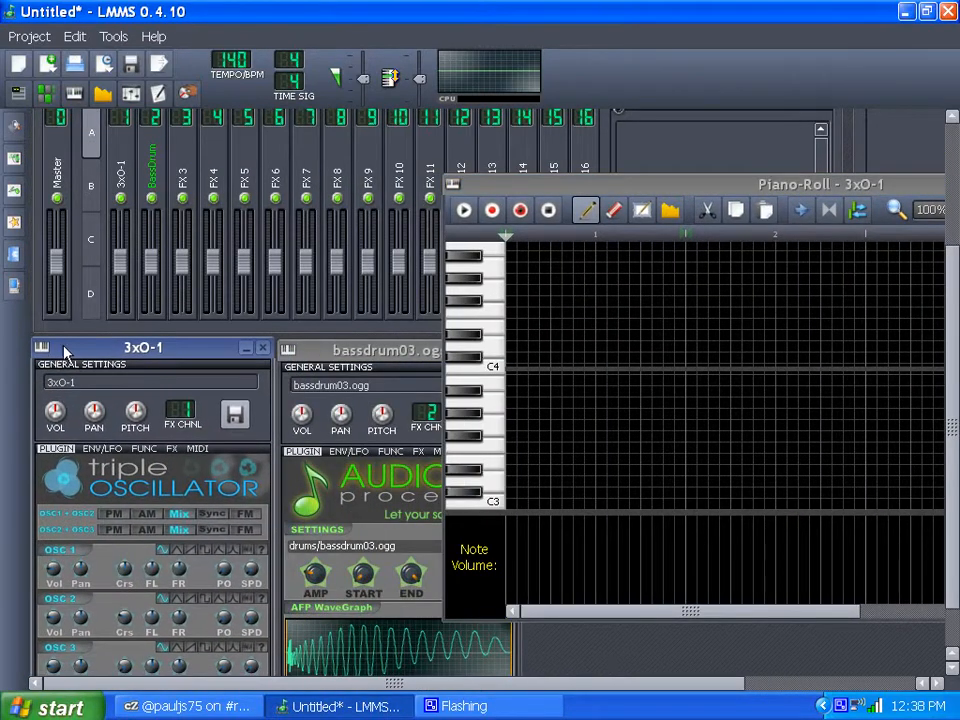
{"action": "left_click_drag", "start_coordinate": [527, 682], "coordinate": [805, 712]}
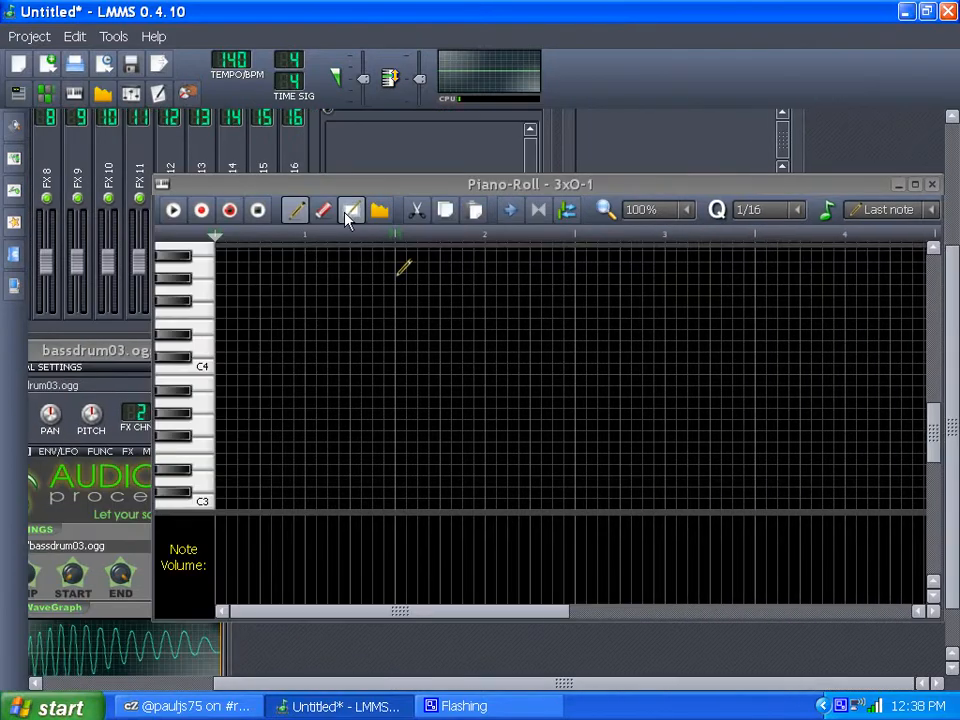
{"action": "left_click_drag", "start_coordinate": [333, 185], "coordinate": [780, 100]}
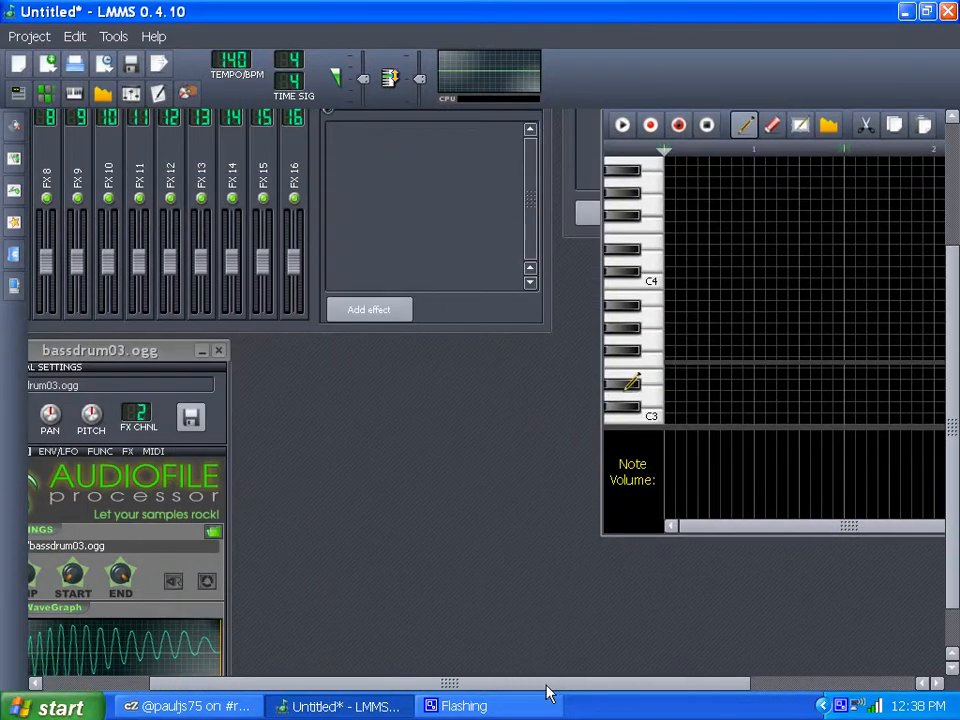
{"action": "left_click_drag", "start_coordinate": [548, 692], "coordinate": [489, 649]}
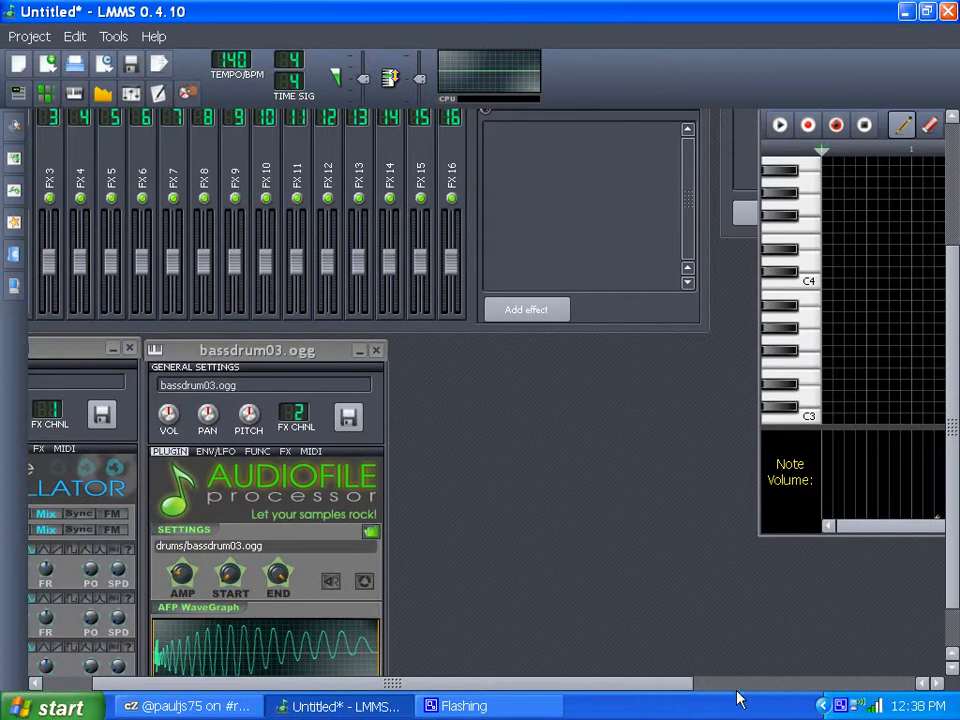
{"action": "left_click_drag", "start_coordinate": [650, 690], "coordinate": [930, 703]}
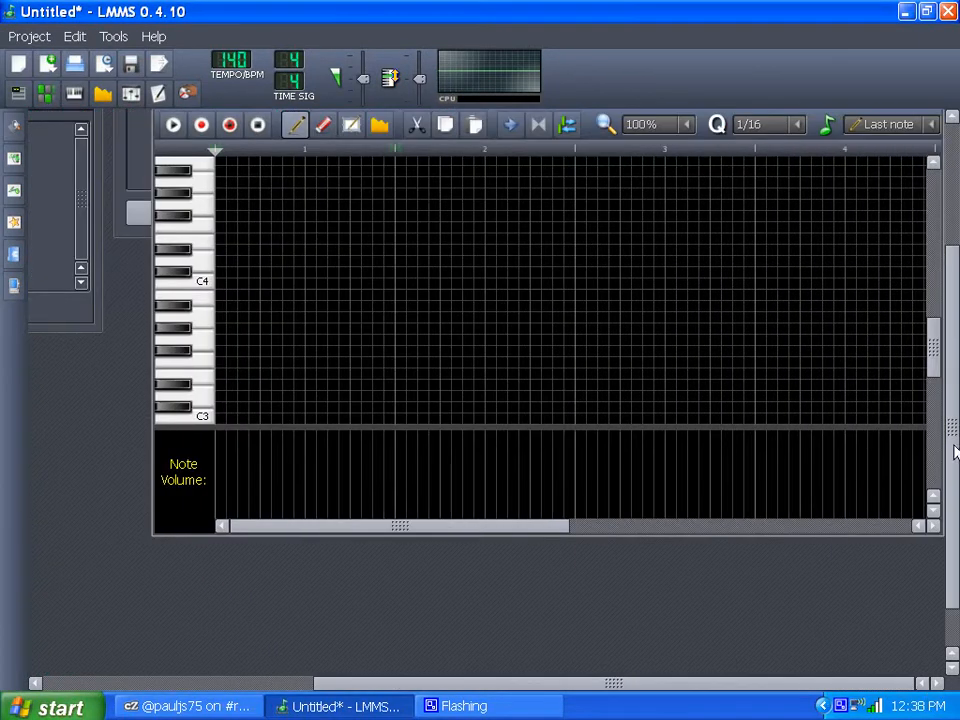
{"action": "left_click_drag", "start_coordinate": [955, 452], "coordinate": [955, 342]}
{"action": "left_click_drag", "start_coordinate": [534, 426], "coordinate": [751, 133]}
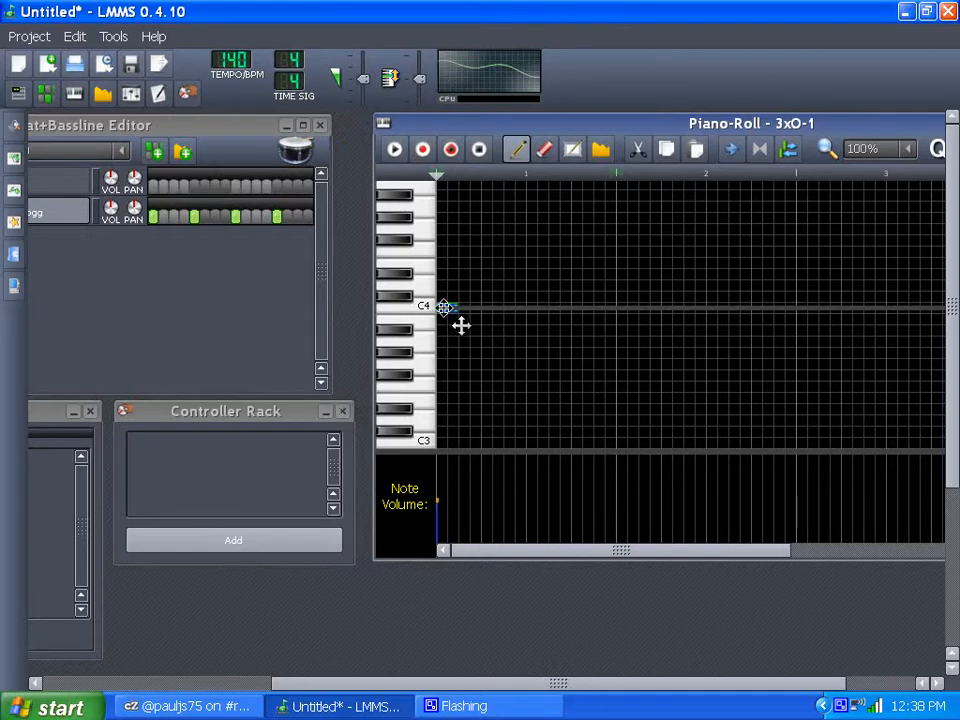
Step: Draw a one-bar 3xO-1 melody of eighth notes C4, E4, G4, E4 and A#4 on beats 1, 2, 3, 3.5 and 4, and play it back
{"action": "left_click", "coordinate": [446, 307]}
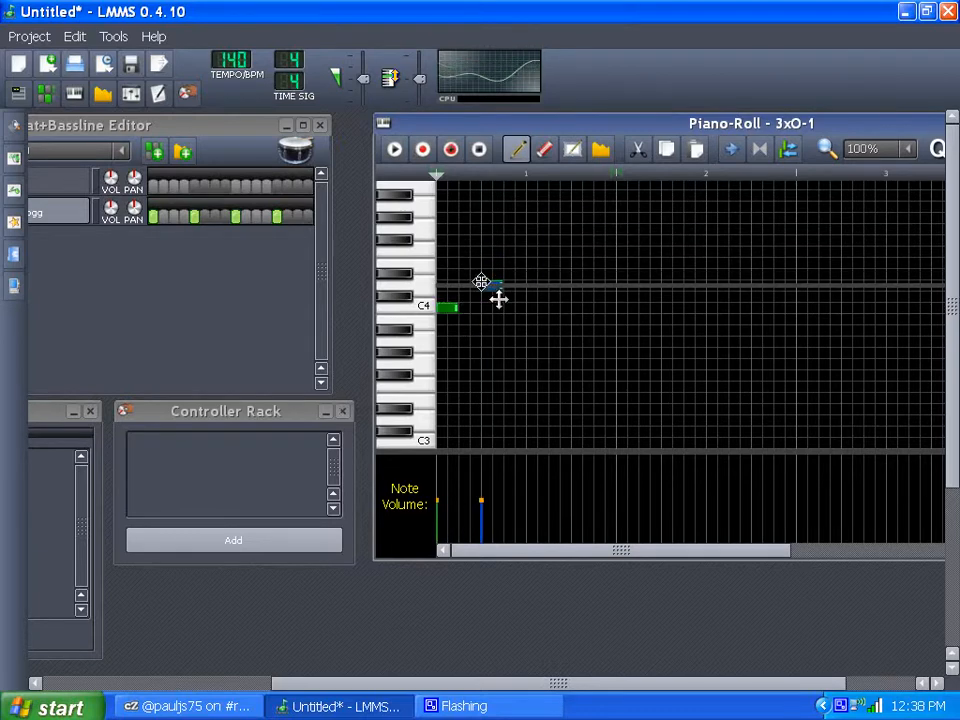
{"action": "left_click_drag", "start_coordinate": [531, 218], "coordinate": [527, 234]}
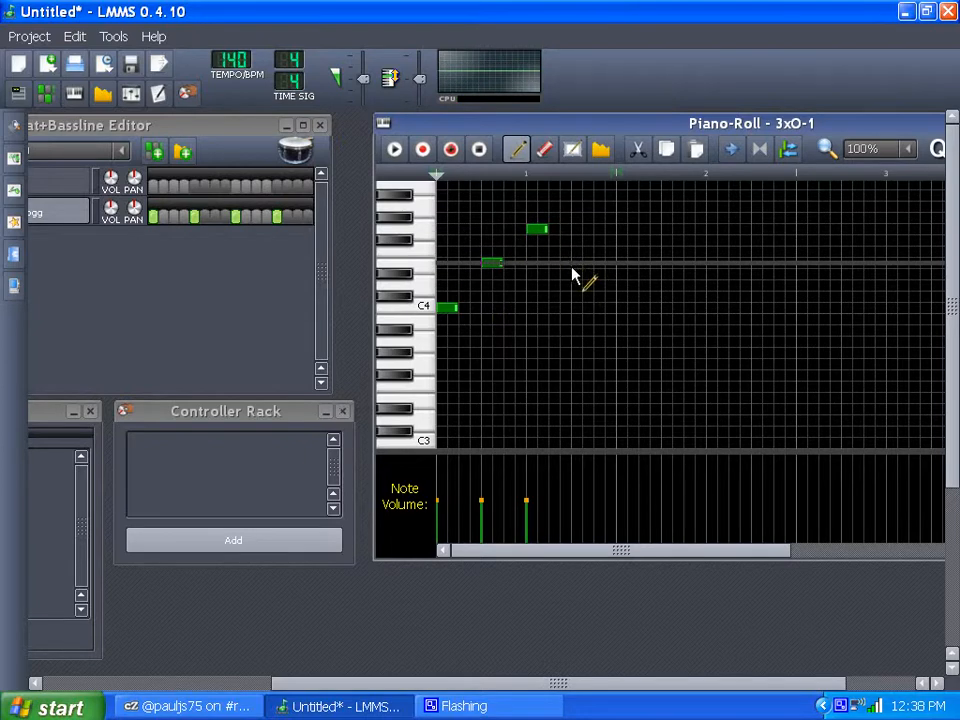
{"action": "left_click", "coordinate": [560, 268]}
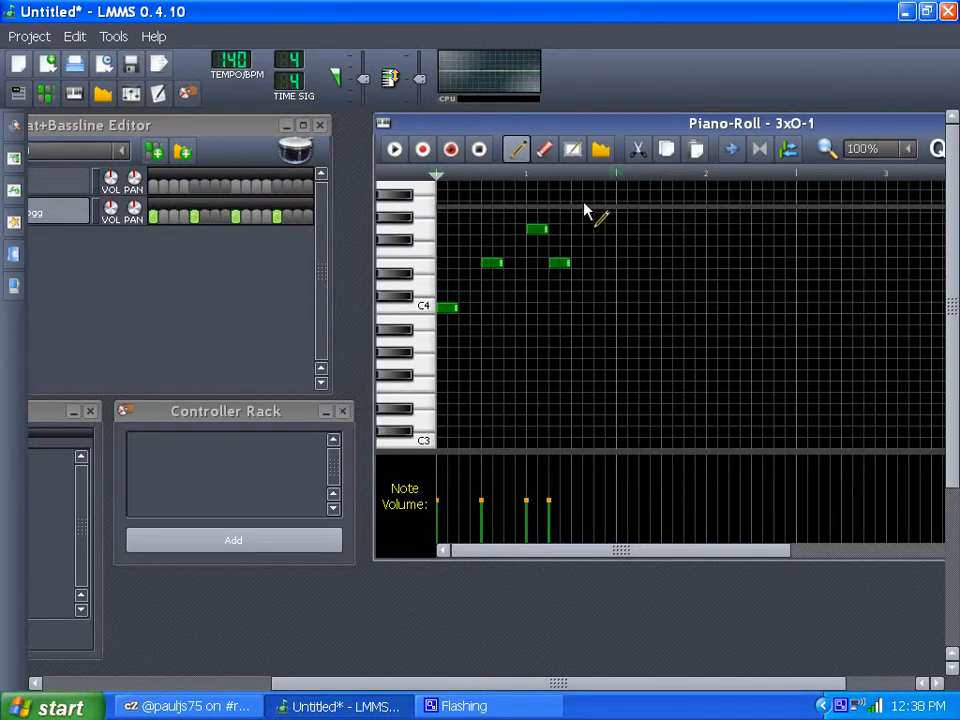
{"action": "mouse_move", "coordinate": [584, 208]}
{"action": "left_mouse_down"}
{"action": "mouse_move", "coordinate": [582, 196]}
{"action": "mouse_move", "coordinate": [600, 213]}
{"action": "left_mouse_up"}
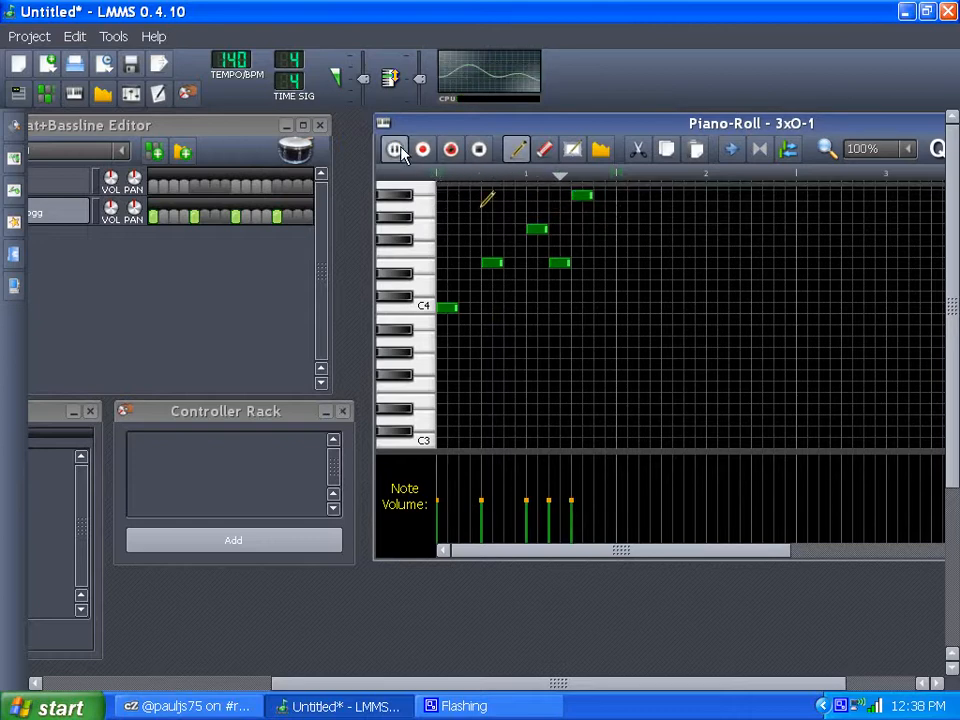
{"action": "left_click", "coordinate": [479, 149]}
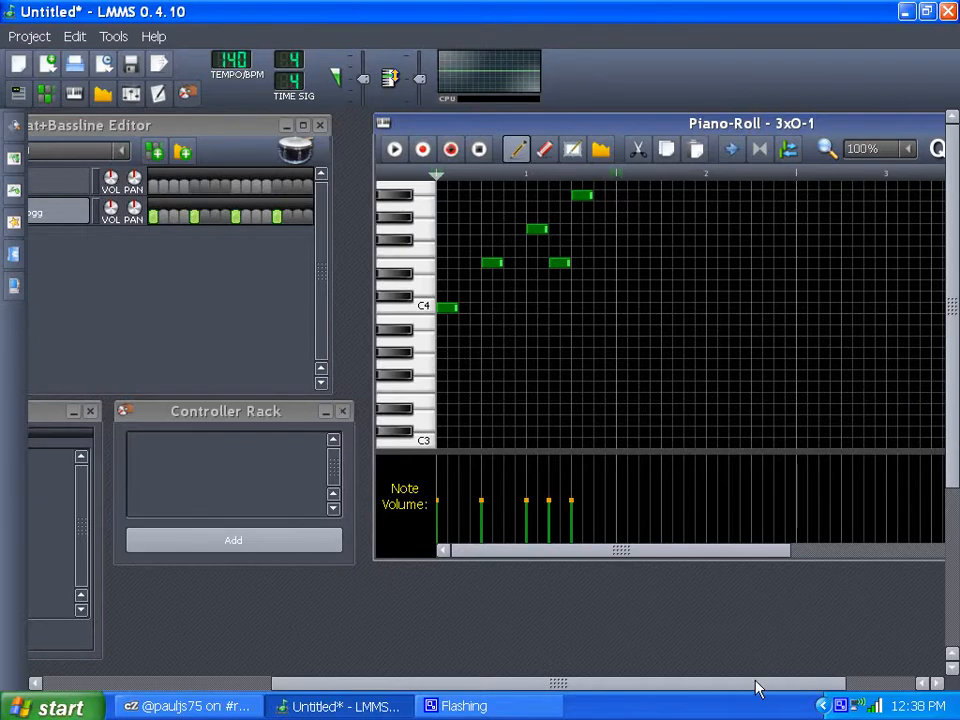
Step: Move the Piano-Roll window to the empty workspace area below the 3xO-1 and bassdrum03.ogg instrument windows
{"action": "left_click_drag", "start_coordinate": [757, 689], "coordinate": [878, 597]}
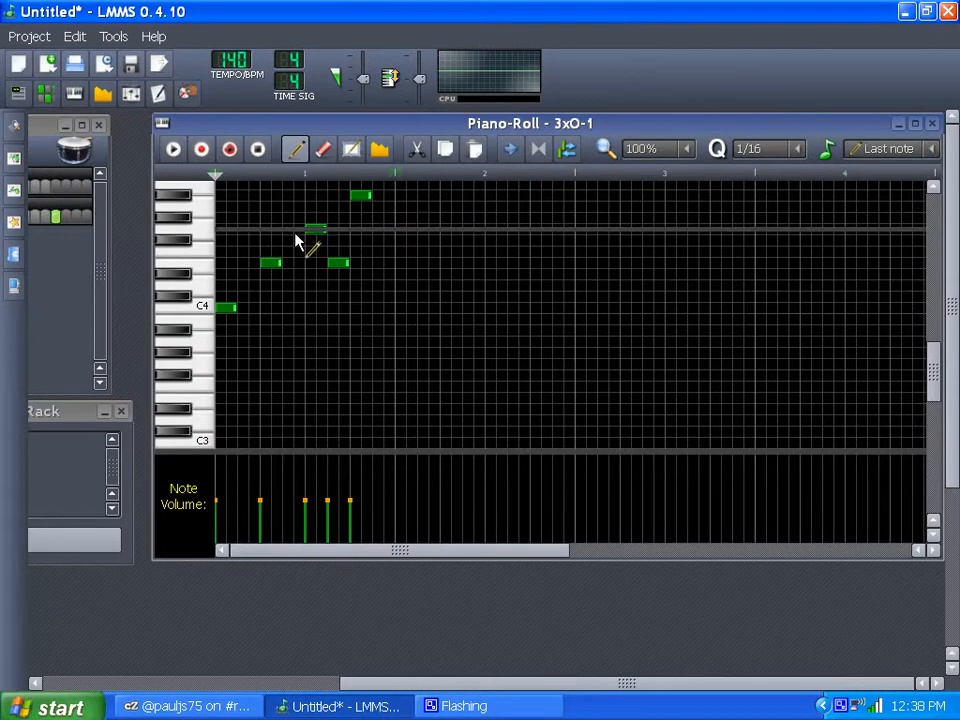
{"action": "left_click_drag", "start_coordinate": [358, 128], "coordinate": [407, 134]}
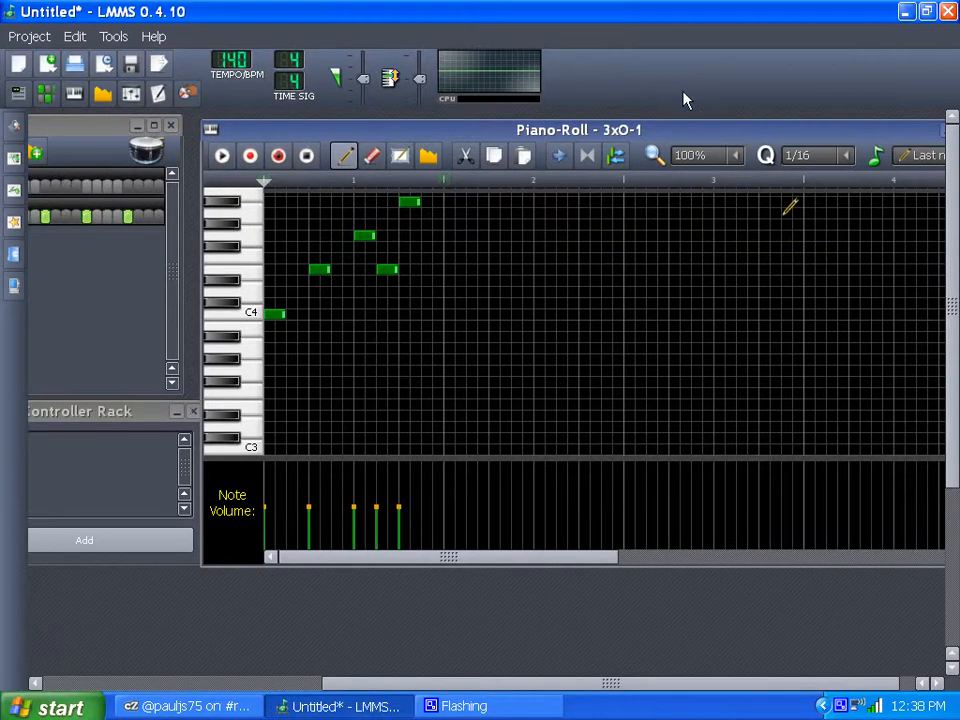
{"action": "left_click_drag", "start_coordinate": [691, 131], "coordinate": [588, 152]}
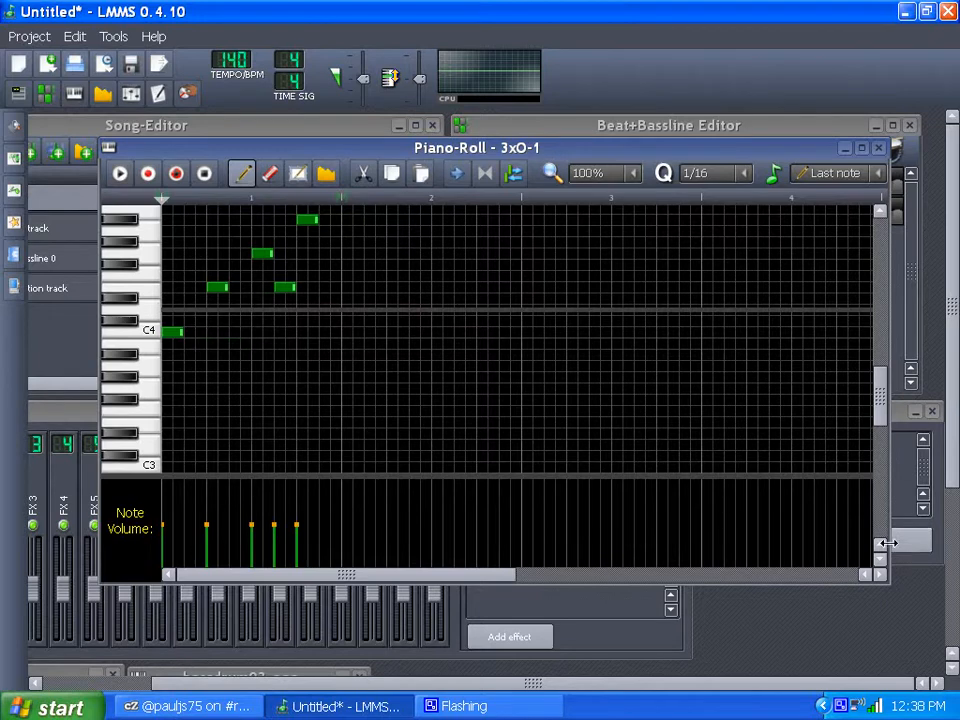
{"action": "left_click", "coordinate": [890, 482]}
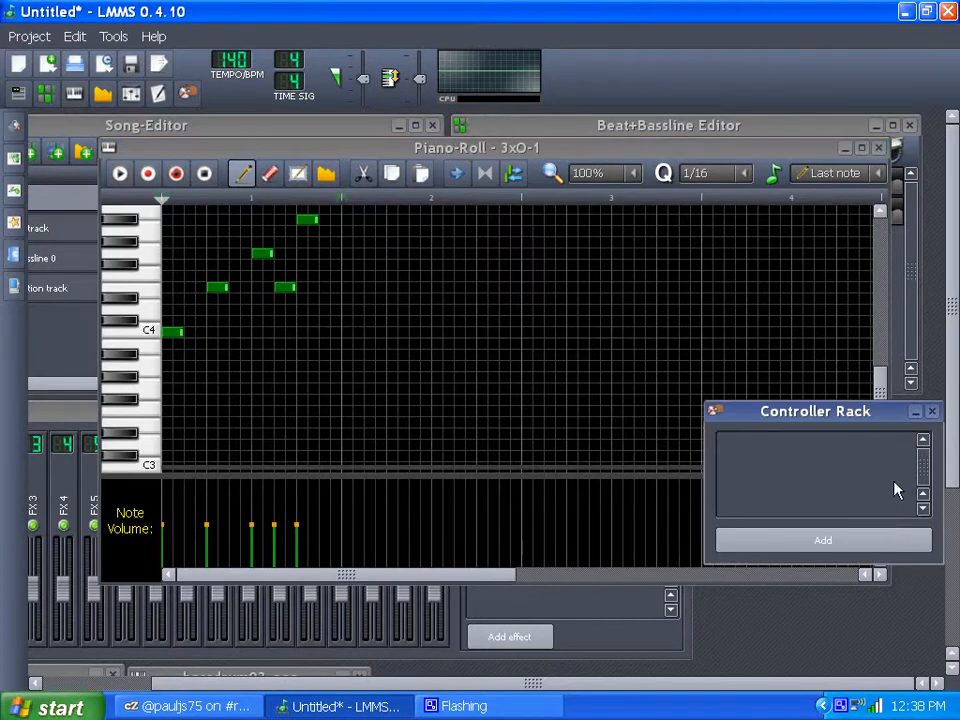
{"action": "left_click", "coordinate": [800, 158]}
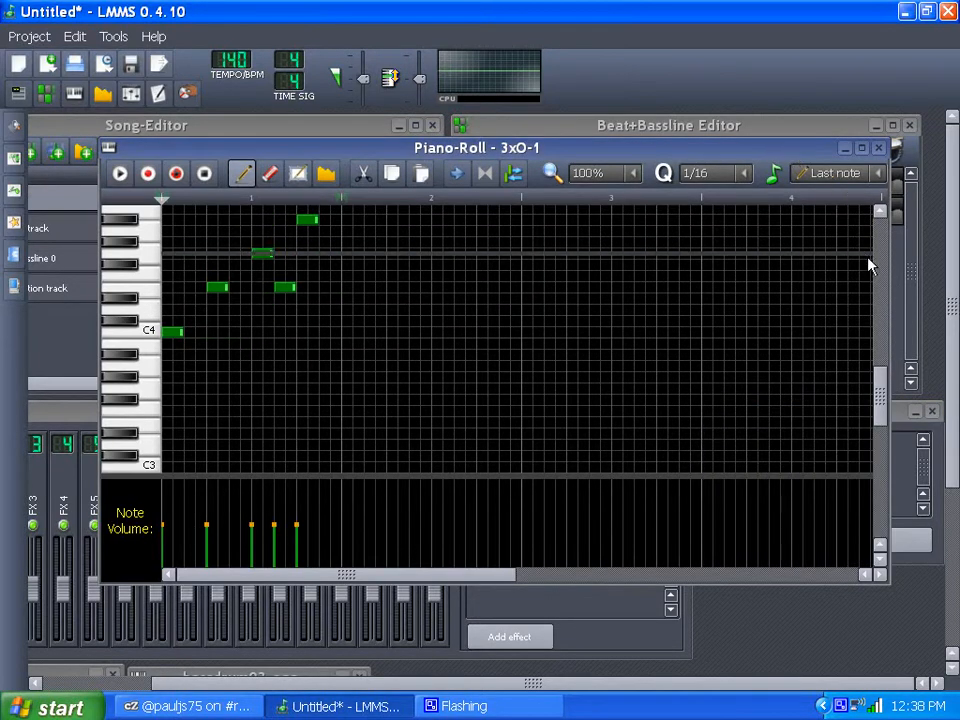
{"action": "left_click_drag", "start_coordinate": [380, 150], "coordinate": [700, 657]}
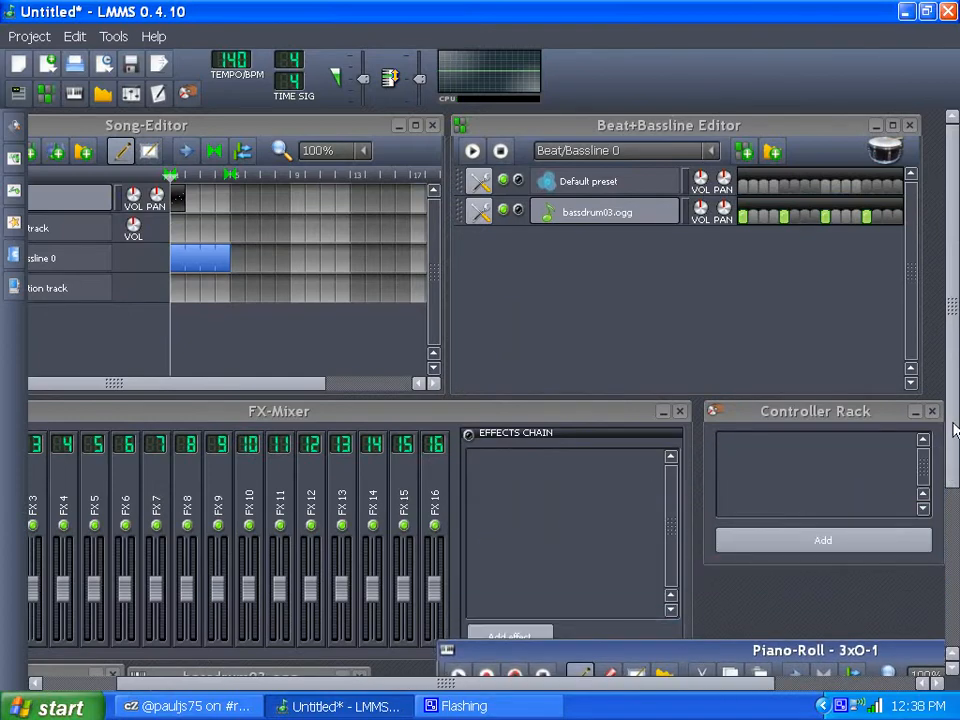
{"action": "scroll", "coordinate": [955, 430], "scroll_direction": "down", "scroll_amount": 5}
{"action": "left_click_drag", "start_coordinate": [573, 230], "coordinate": [490, 661]}
{"action": "left_click_drag", "start_coordinate": [950, 462], "coordinate": [951, 561]}
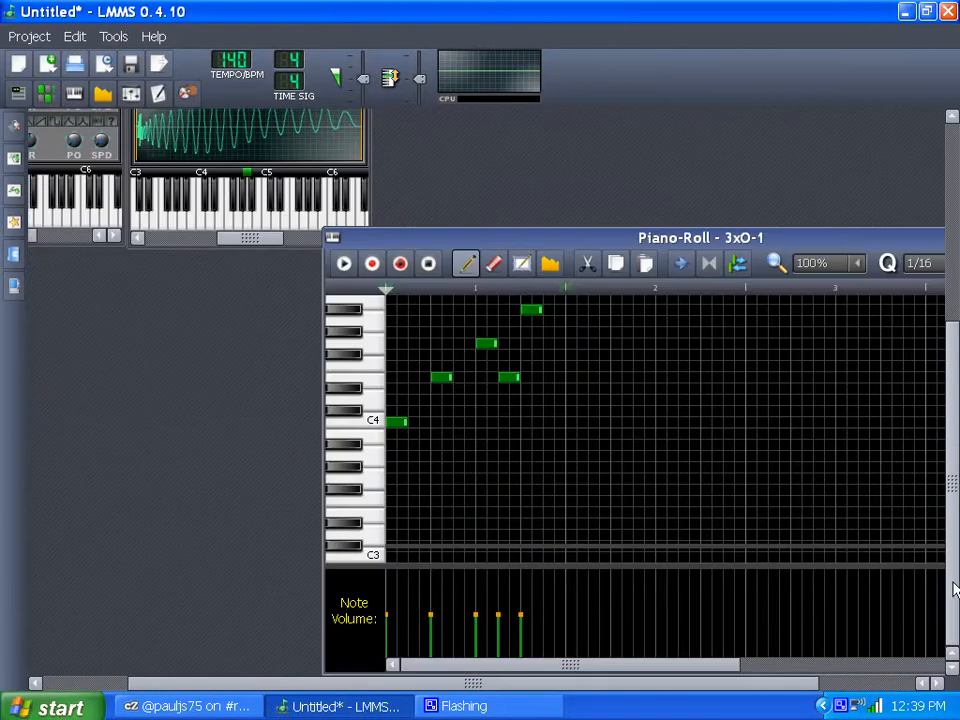
{"action": "left_click_drag", "start_coordinate": [613, 250], "coordinate": [345, 280]}
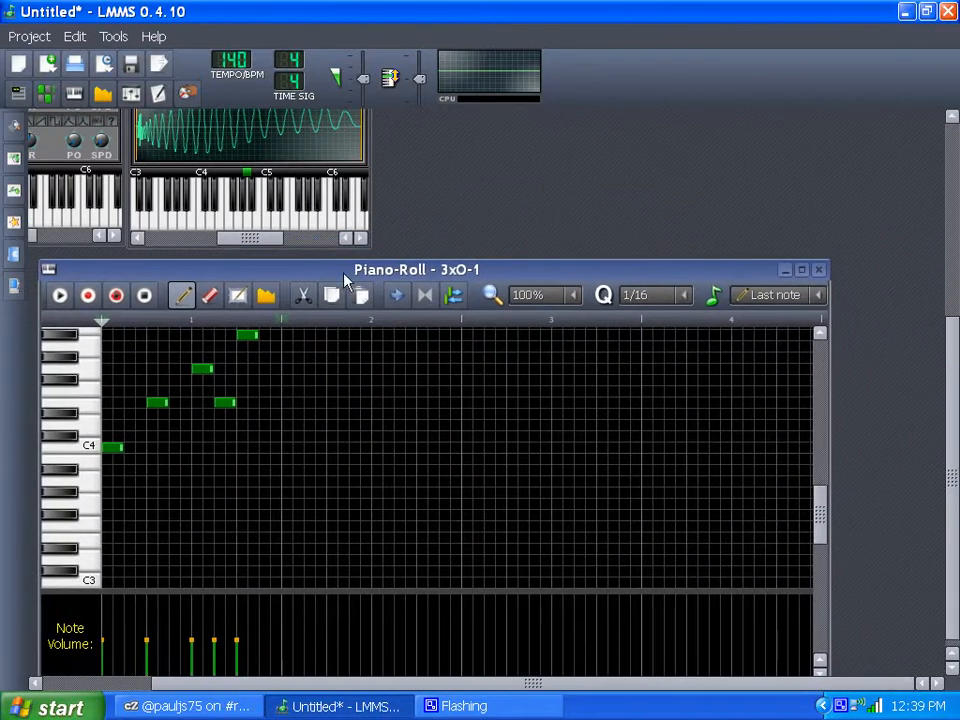
Step: Play the 3xO-1 melody in the Piano-Roll to listen to it, and stop playback
{"action": "left_click_drag", "start_coordinate": [816, 506], "coordinate": [823, 481]}
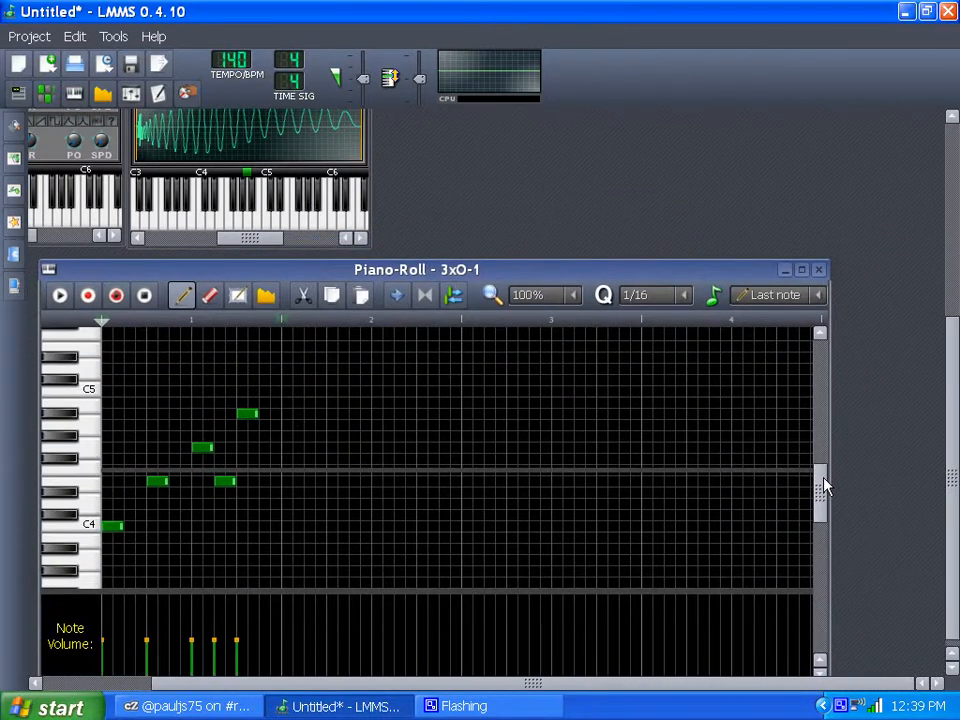
{"action": "left_click", "coordinate": [61, 295]}
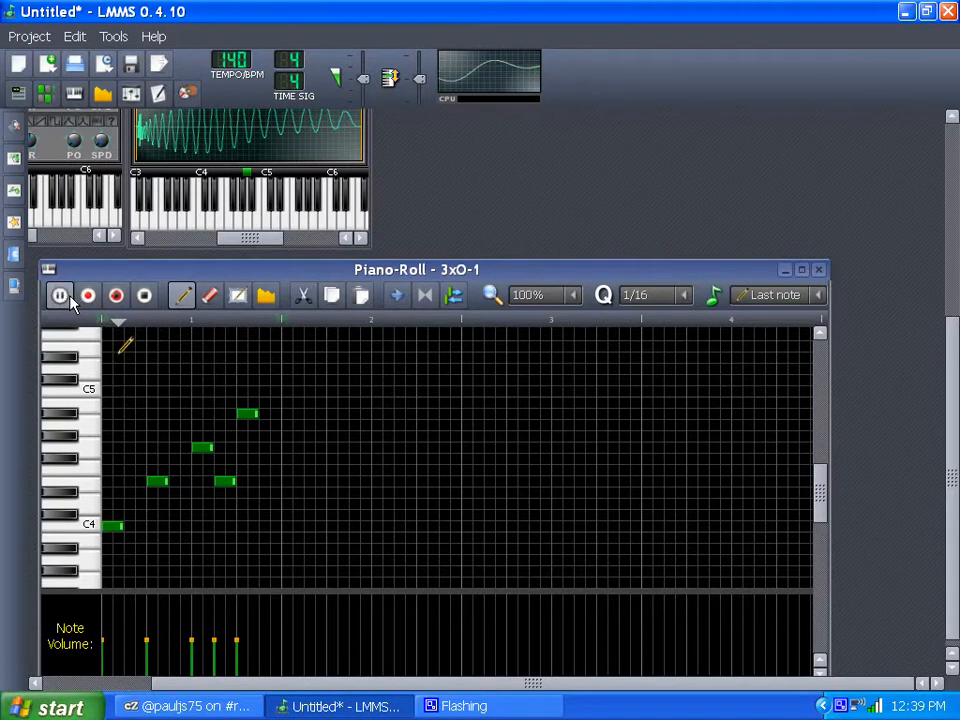
{"action": "left_click", "coordinate": [146, 295]}
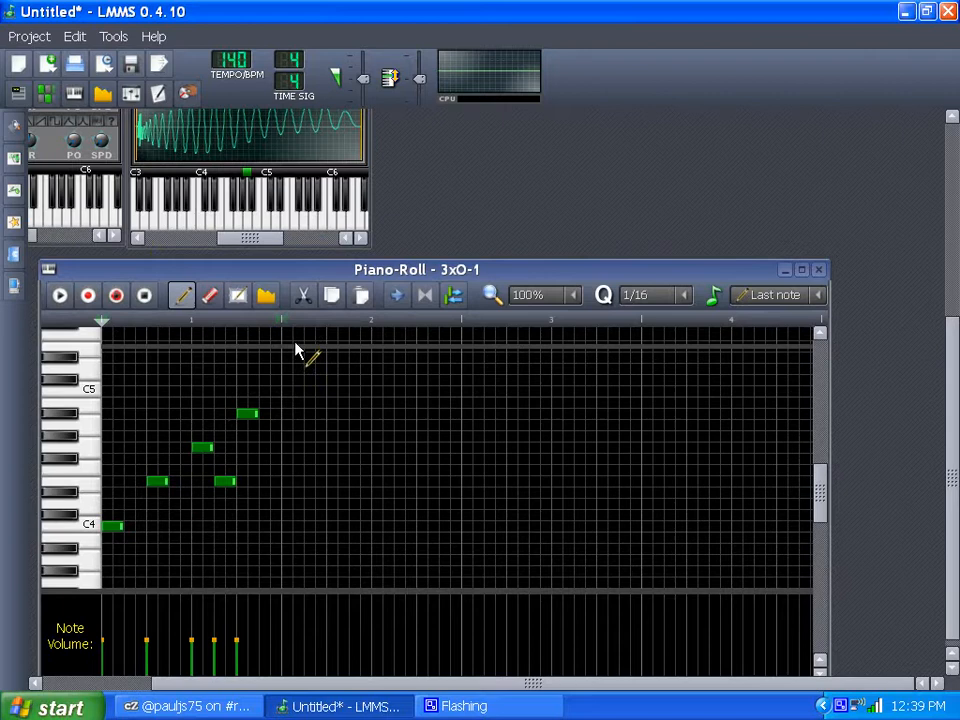
Step: Select all five melody notes and shift them up one octave so the melody starts on C5
{"action": "left_click", "coordinate": [238, 295]}
{"action": "left_click_drag", "start_coordinate": [276, 366], "coordinate": [118, 566]}
{"action": "left_click", "coordinate": [182, 295]}
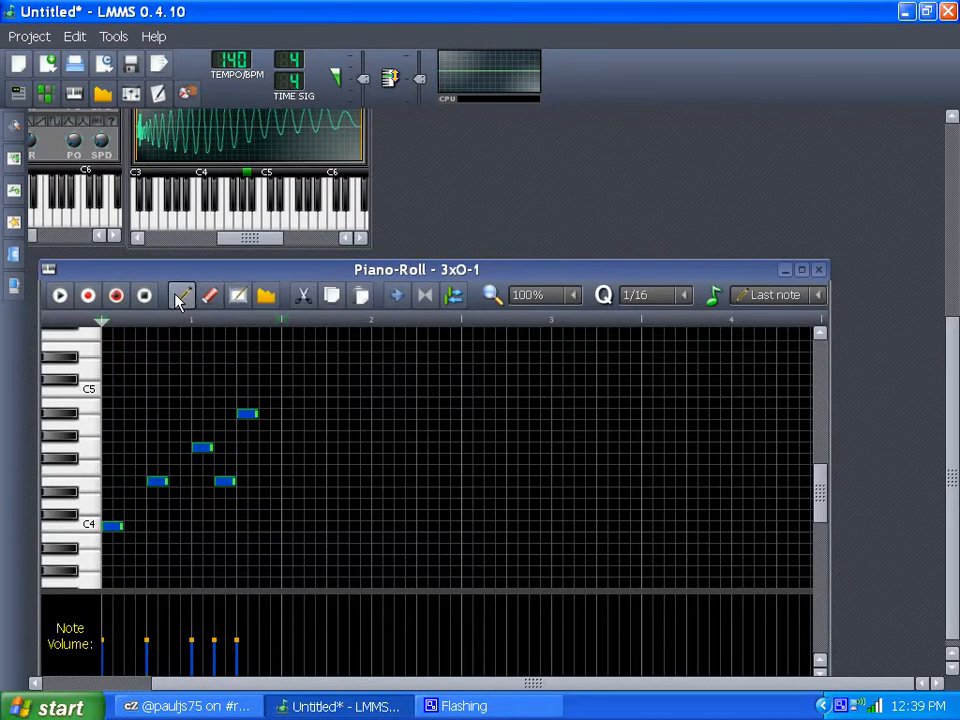
{"action": "scroll", "coordinate": [820, 505], "scroll_direction": "up", "scroll_amount": 1}
{"action": "scroll", "coordinate": [818, 503], "scroll_direction": "up", "scroll_amount": 1}
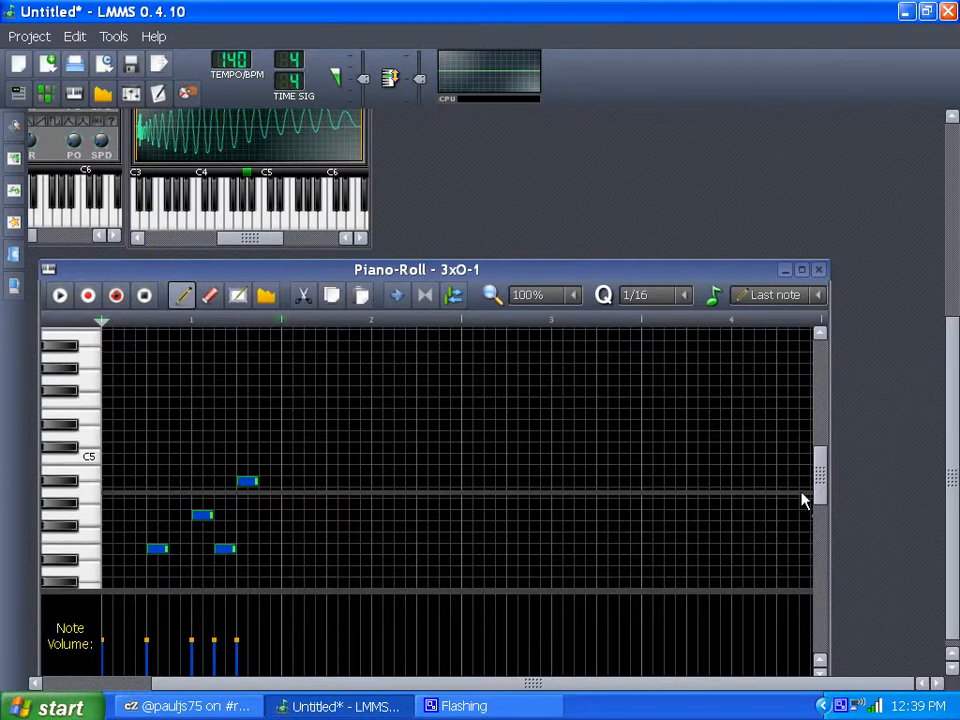
{"action": "left_click_drag", "start_coordinate": [176, 568], "coordinate": [178, 431]}
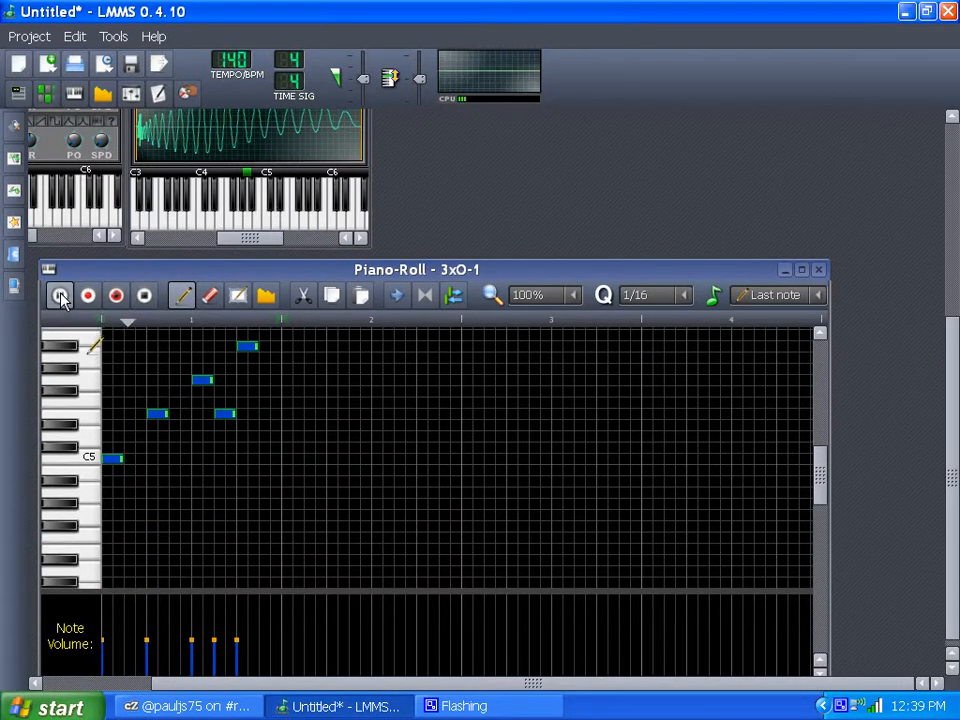
Step: Play the raised 3xO-1 melody, stop playback, and deselect the five notes in the Piano-Roll
{"action": "left_click", "coordinate": [60, 295]}
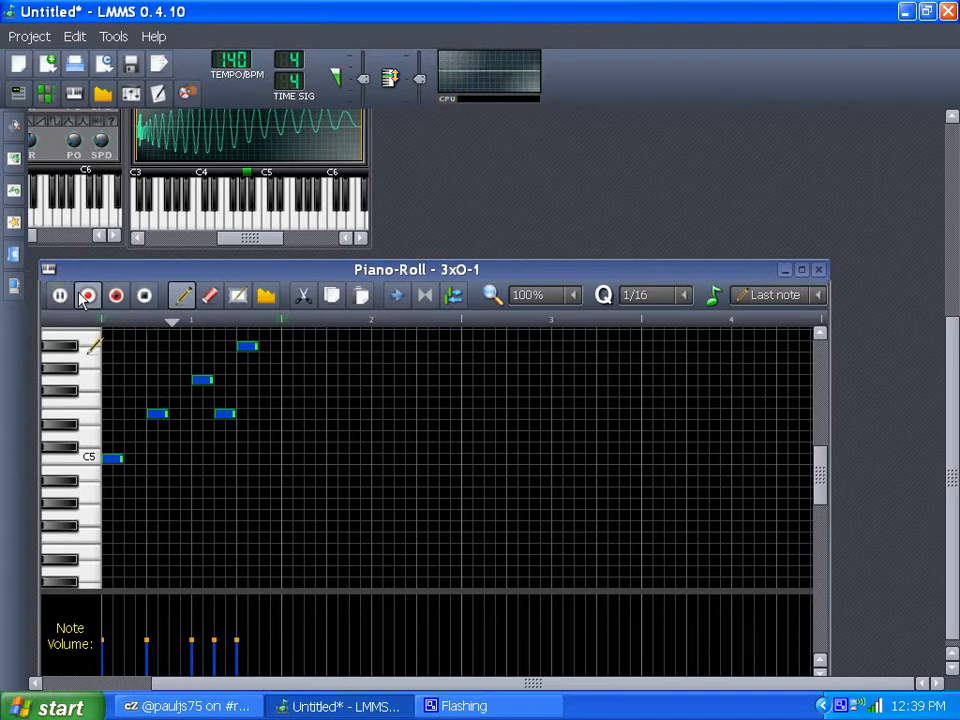
{"action": "left_click", "coordinate": [145, 296]}
{"action": "left_click_drag", "start_coordinate": [820, 497], "coordinate": [817, 476]}
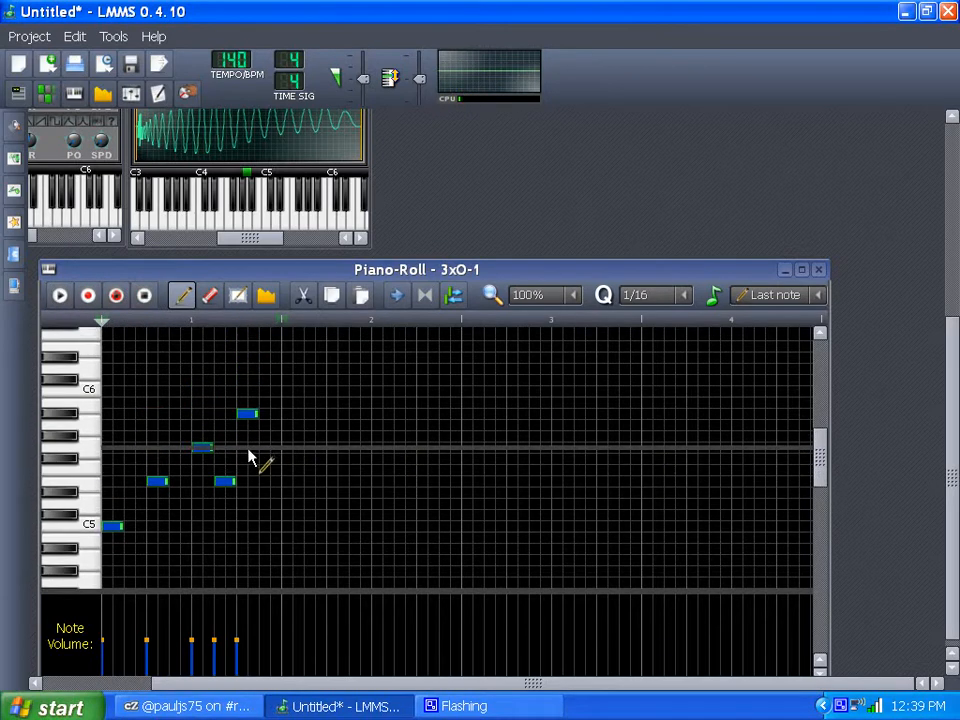
{"action": "left_click", "coordinate": [300, 447]}
{"action": "right_click", "coordinate": [305, 447]}
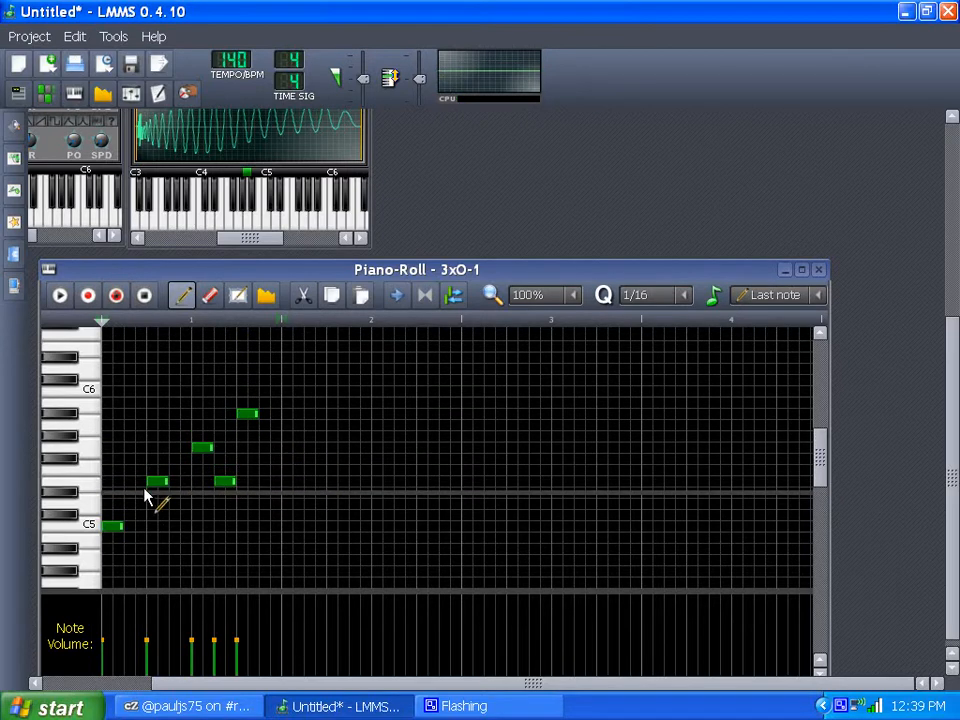
Step: Retime the melody notes to E5 on beat 1.5, G5 on 2.5, E5 on 3.5 and A#5 on 4.5, previewing the pattern between moves
{"action": "left_click_drag", "start_coordinate": [154, 481], "coordinate": [122, 481]}
{"action": "left_click_drag", "start_coordinate": [199, 446], "coordinate": [147, 445]}
{"action": "left_click_drag", "start_coordinate": [226, 482], "coordinate": [206, 481]}
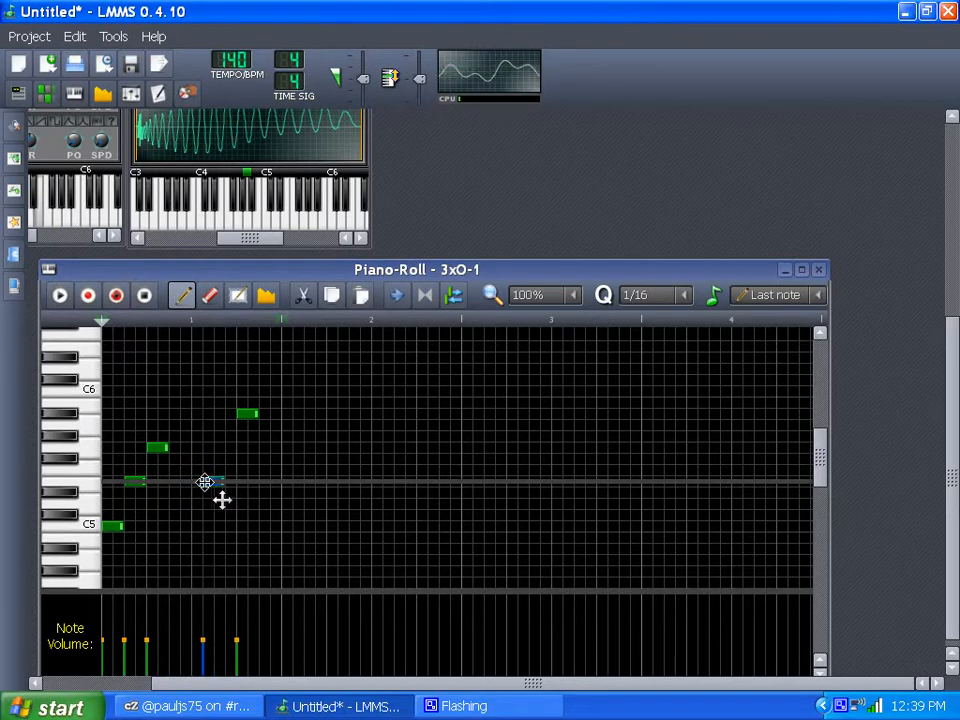
{"action": "left_click", "coordinate": [60, 298]}
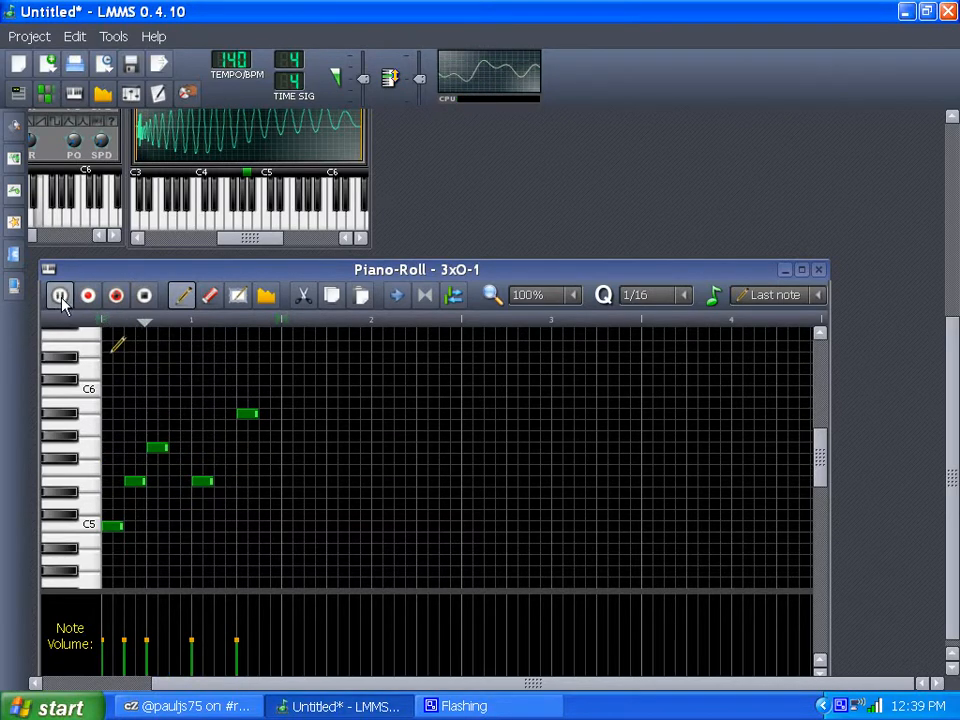
{"action": "key", "text": "space"}
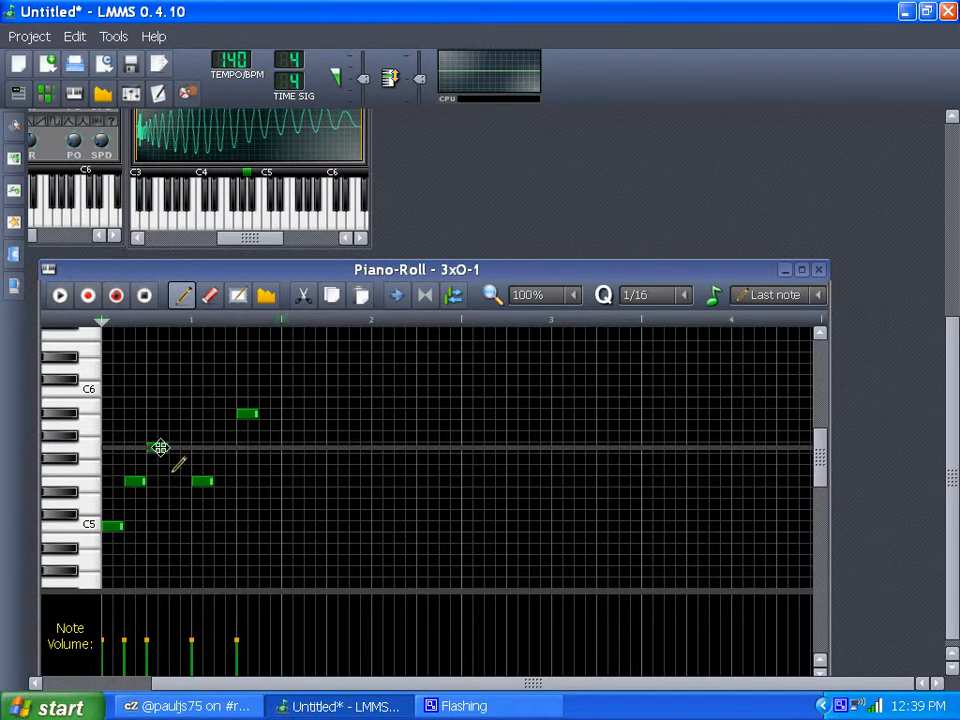
{"action": "mouse_move", "coordinate": [157, 447]}
{"action": "left_mouse_down"}
{"action": "mouse_move", "coordinate": [183, 448]}
{"action": "mouse_move", "coordinate": [229, 482]}
{"action": "left_mouse_up"}
{"action": "left_click_drag", "start_coordinate": [247, 412], "coordinate": [275, 412]}
Step: Add a second bar with C5, E5, G5, E5, D#6 and C6 on beats 1, 1.5, 2.5, 3.5, 4 and 4.5, and play it back
{"action": "left_click", "coordinate": [292, 526]}
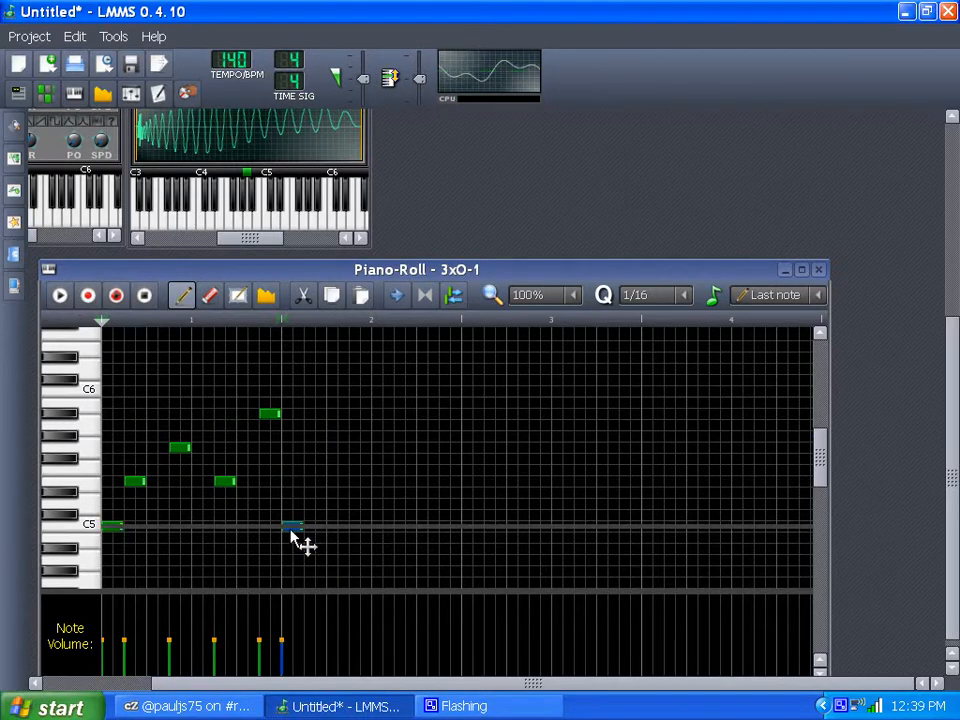
{"action": "left_click", "coordinate": [318, 483]}
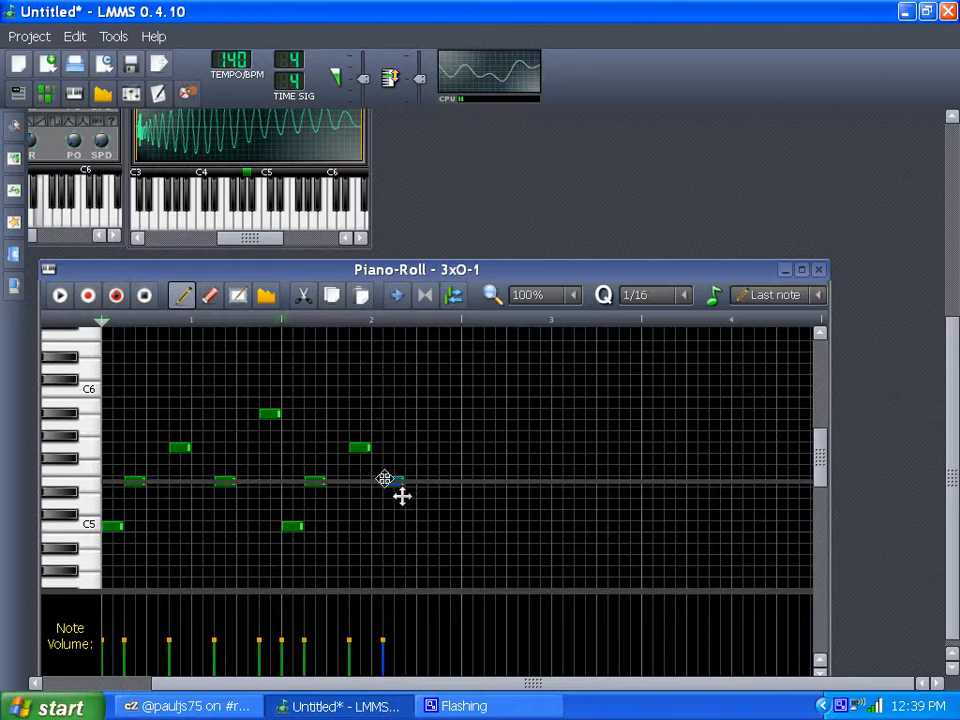
{"action": "left_click_drag", "start_coordinate": [412, 496], "coordinate": [428, 496]}
{"action": "left_click", "coordinate": [425, 358]}
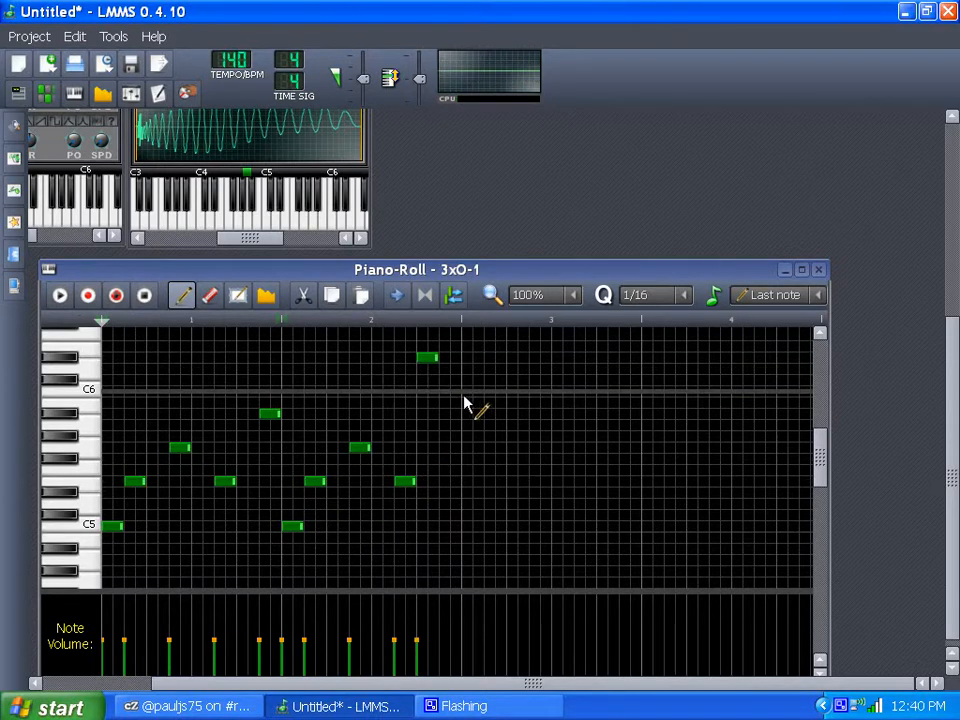
{"action": "left_click", "coordinate": [448, 391]}
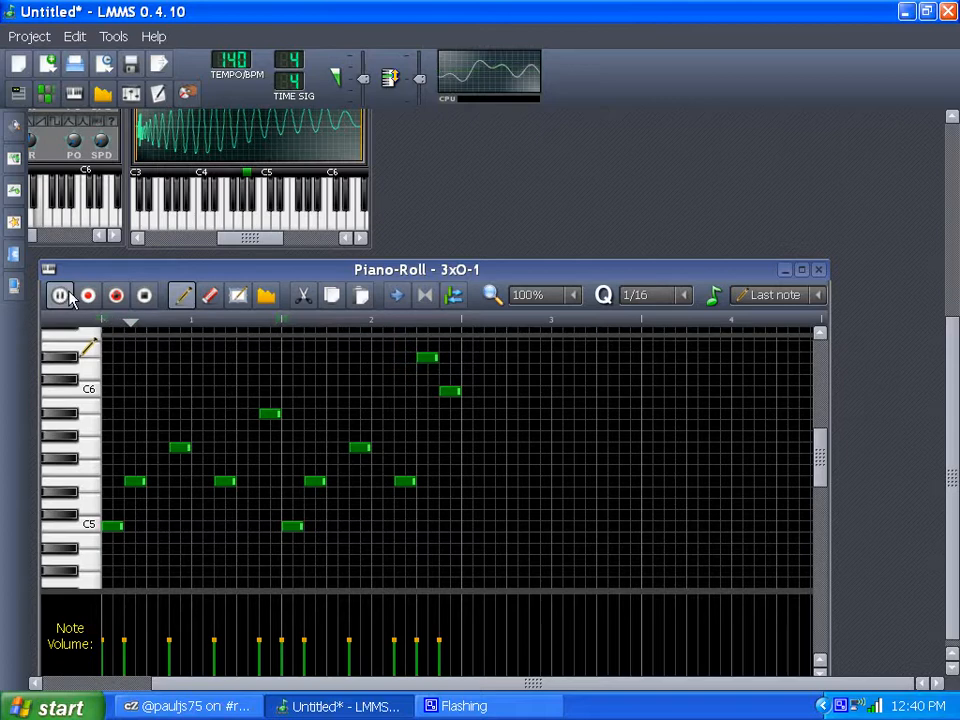
{"action": "left_click", "coordinate": [144, 297]}
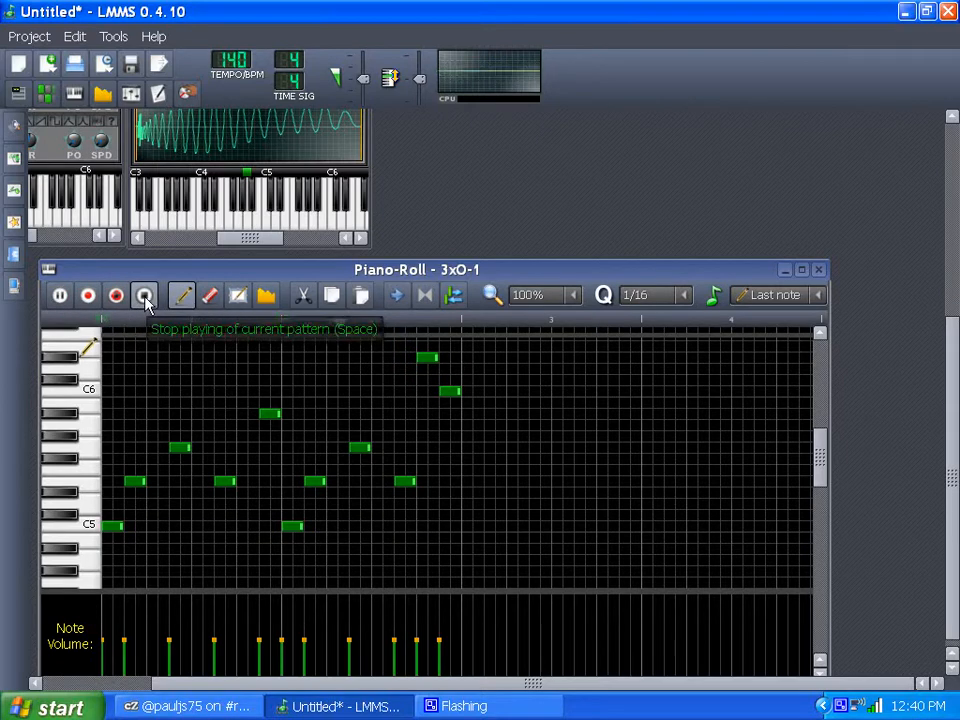
{"action": "left_click", "coordinate": [145, 298]}
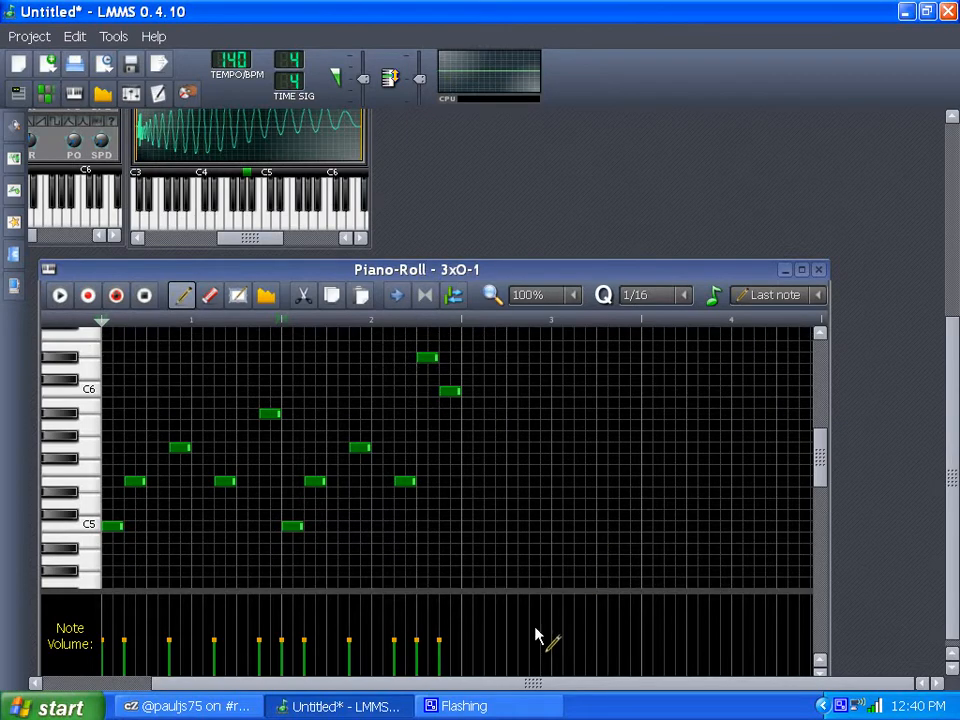
Step: Reposition the Piano-Roll window directly beneath the 3xO-1 and bassdrum03.ogg instrument windows
{"action": "left_click_drag", "start_coordinate": [503, 690], "coordinate": [395, 688]}
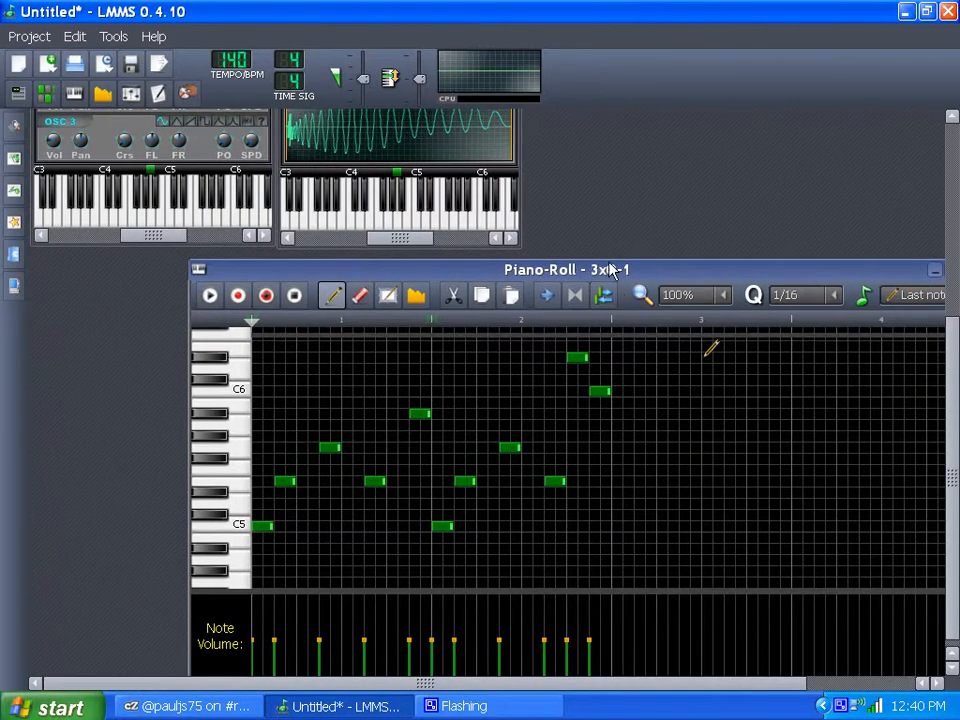
{"action": "left_click_drag", "start_coordinate": [612, 270], "coordinate": [470, 268]}
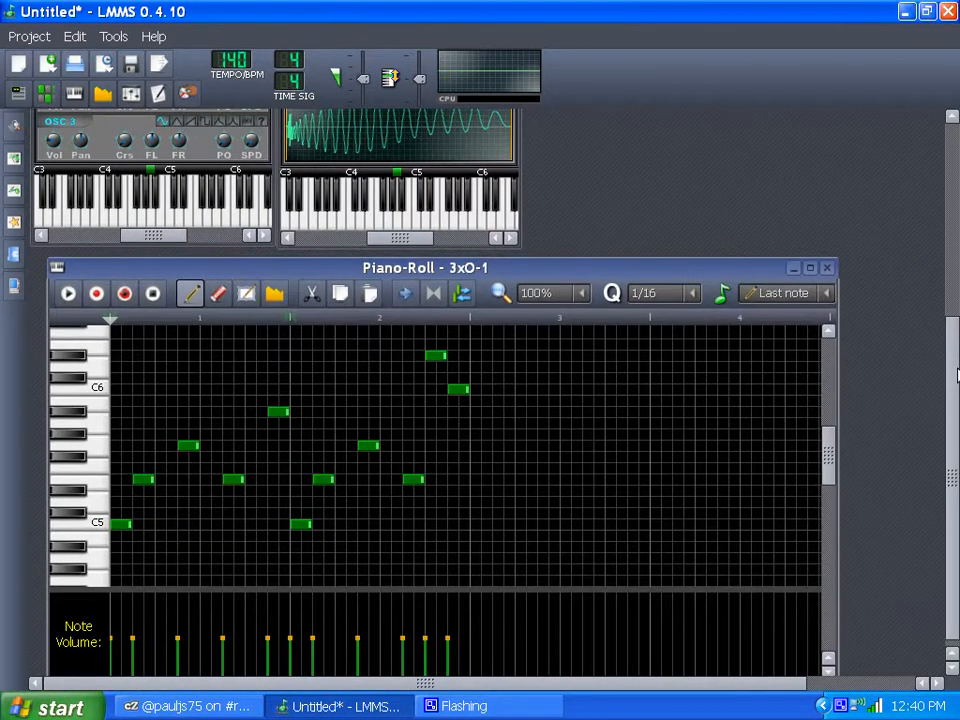
Step: Play the song and slightly lower the Master, 3xO-1 and BassDrum faders in the FX-Mixer
{"action": "left_click_drag", "start_coordinate": [957, 375], "coordinate": [954, 156]}
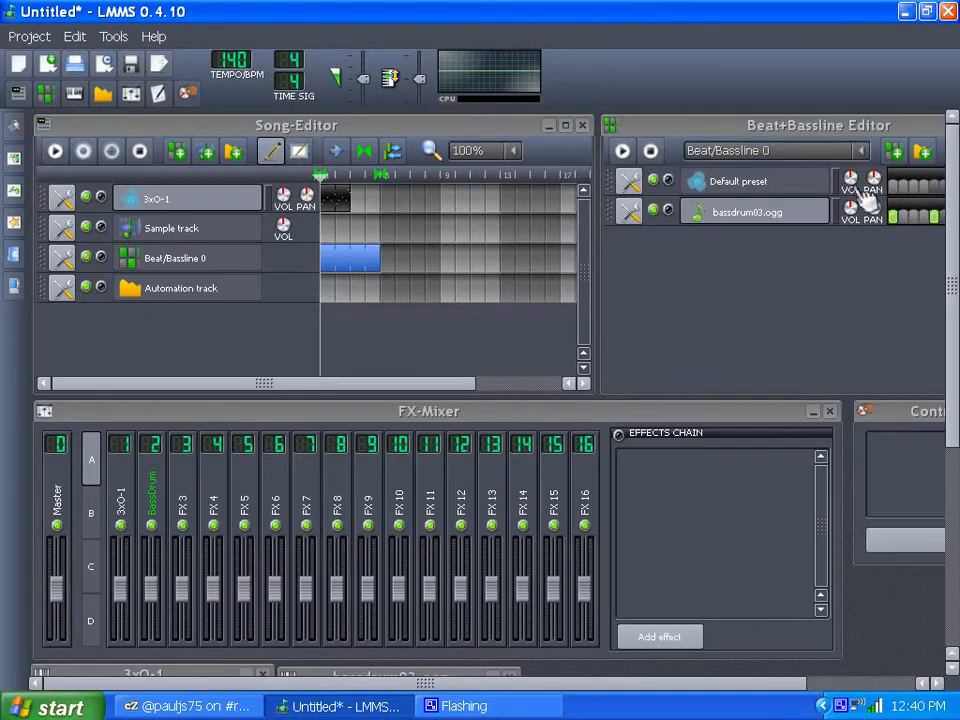
{"action": "left_click", "coordinate": [55, 150]}
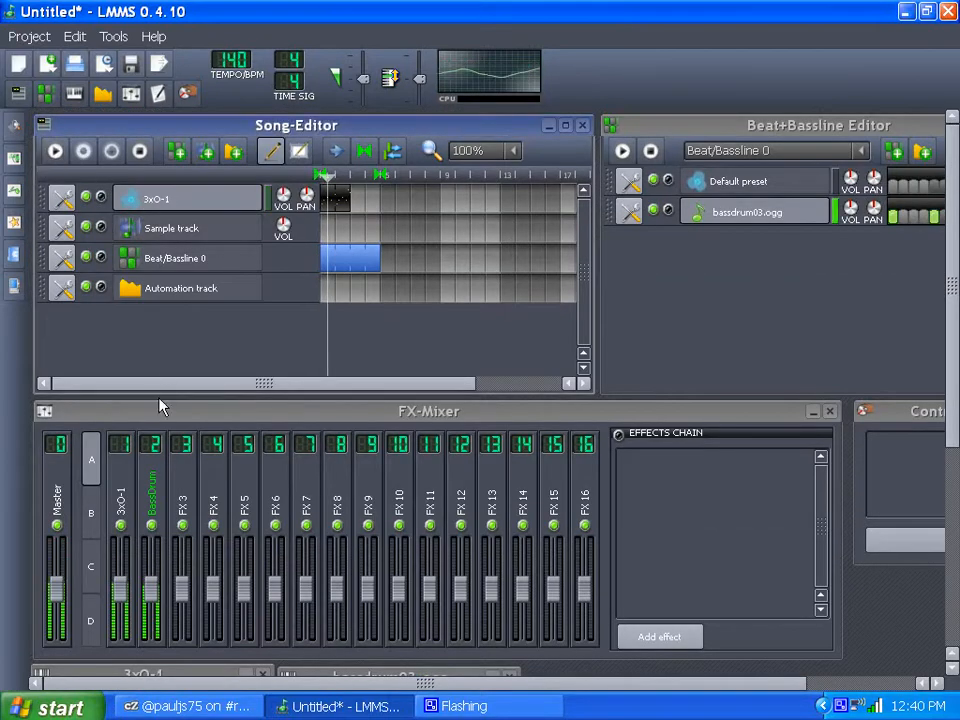
{"action": "left_click_drag", "start_coordinate": [66, 599], "coordinate": [66, 606]}
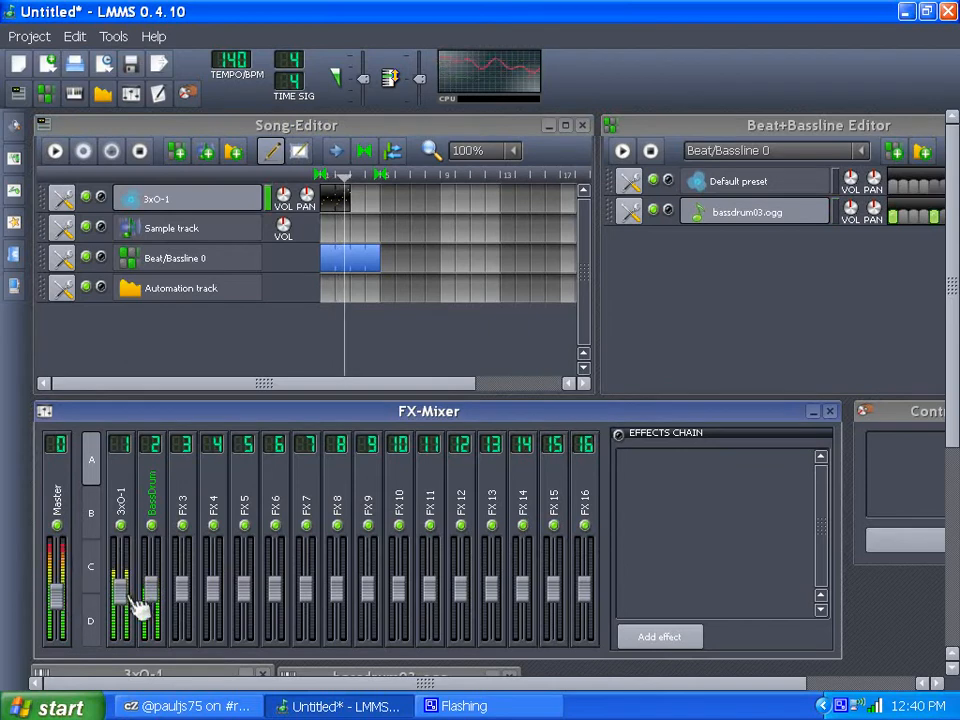
{"action": "left_click_drag", "start_coordinate": [129, 598], "coordinate": [154, 610]}
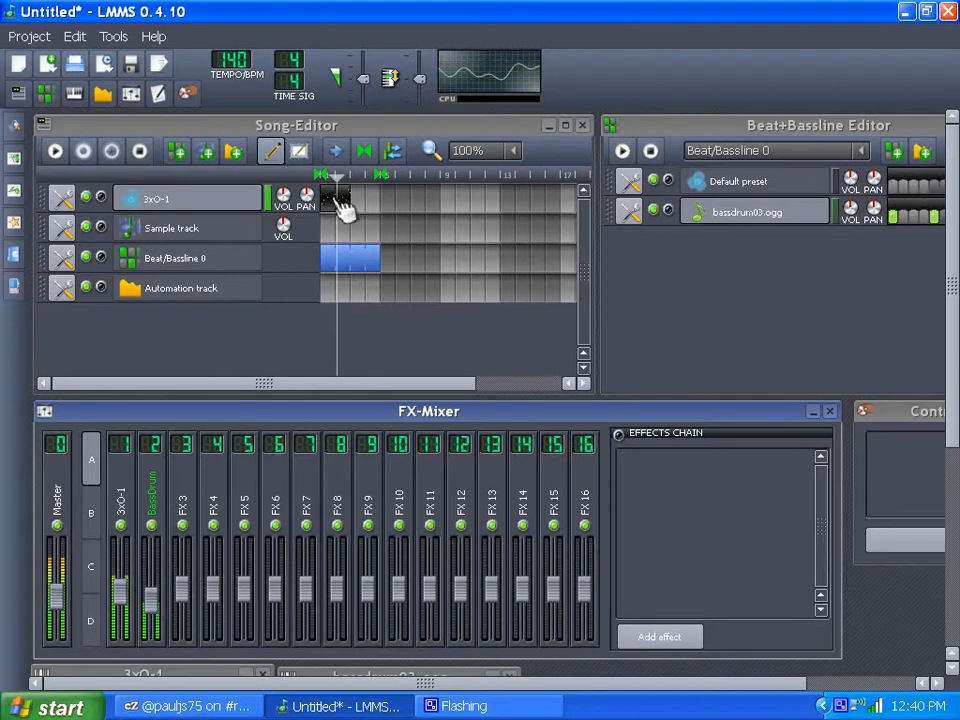
Step: Duplicate the two-bar 3xO-1 pattern into bars 3 and 4 of the Song-Editor
{"action": "left_click_drag", "start_coordinate": [343, 205], "coordinate": [371, 205]}
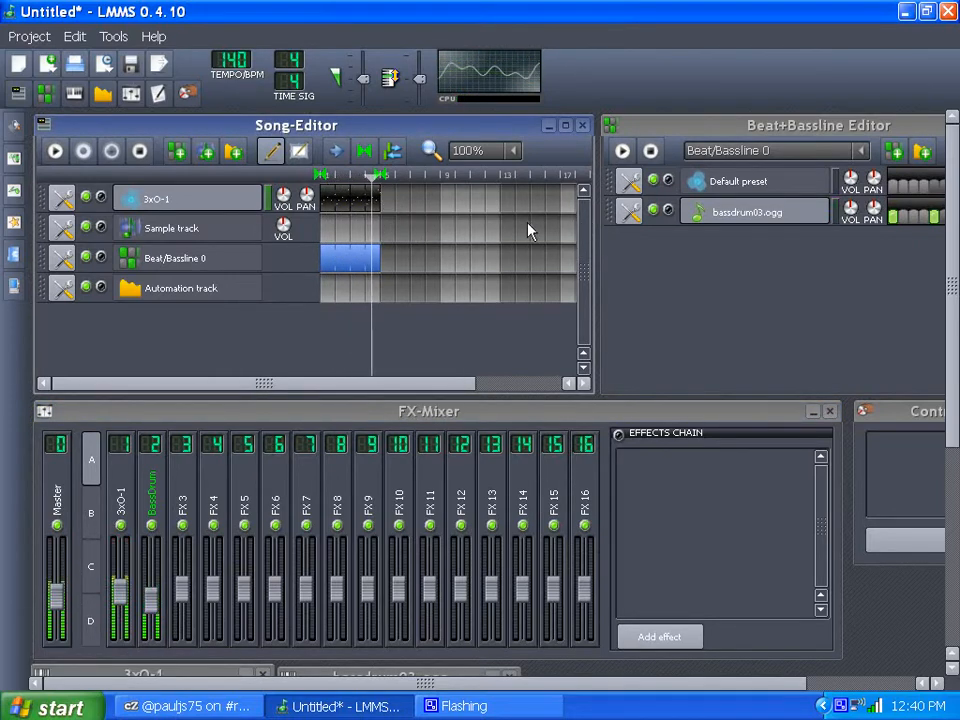
{"action": "left_click_drag", "start_coordinate": [949, 251], "coordinate": [949, 321]}
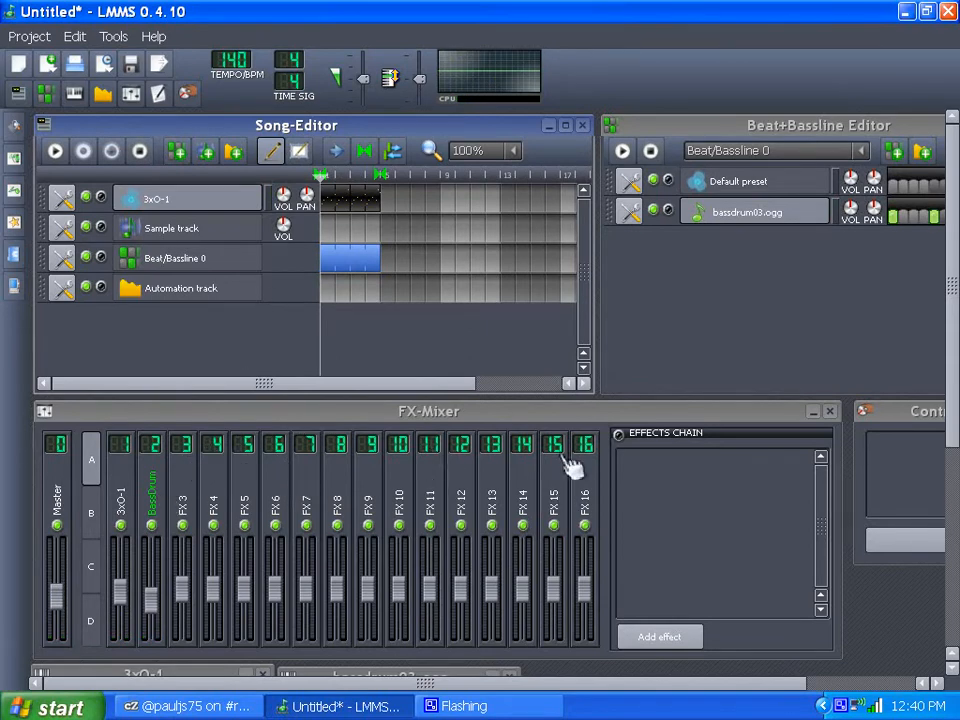
Step: Add an LFO controller to the Controller Rack and rename it LFO-1
{"action": "left_click_drag", "start_coordinate": [633, 686], "coordinate": [760, 688]}
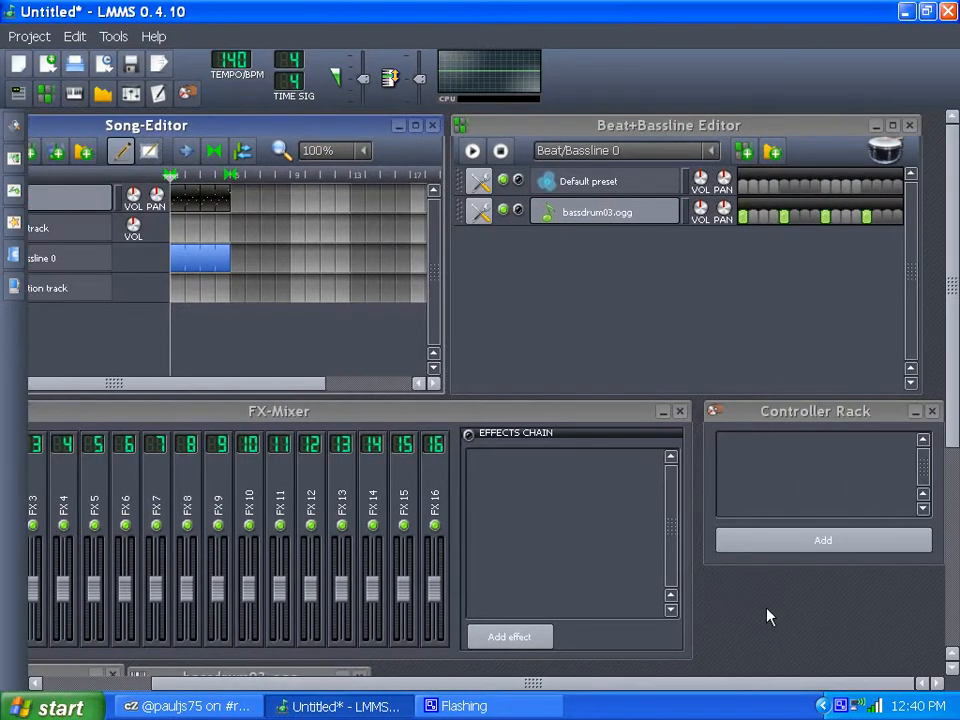
{"action": "left_click", "coordinate": [820, 542]}
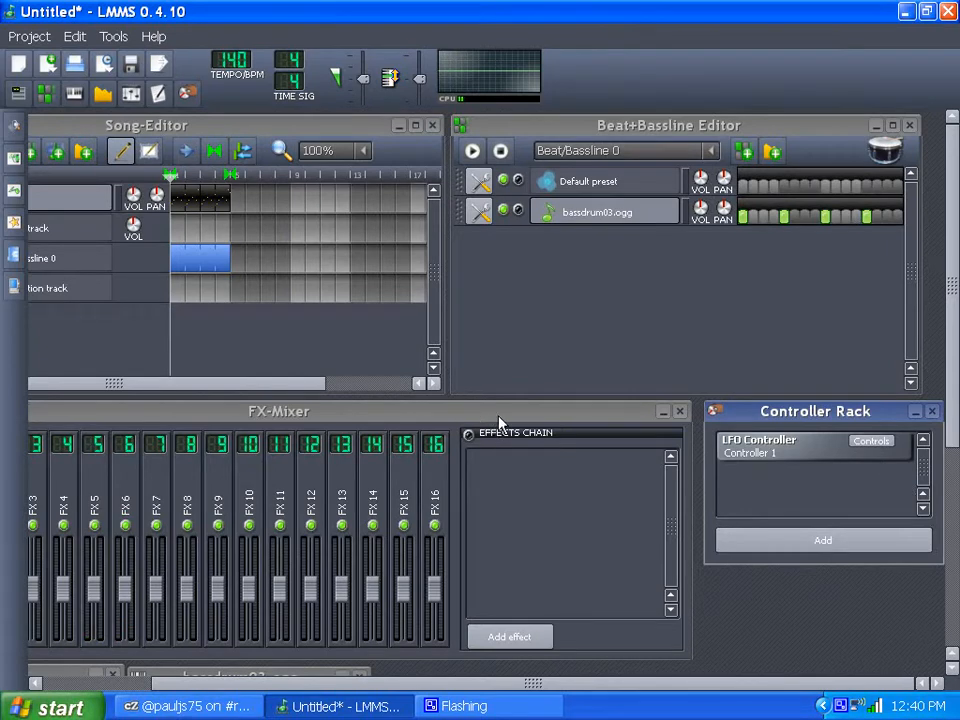
{"action": "left_click_drag", "start_coordinate": [737, 425], "coordinate": [748, 420]}
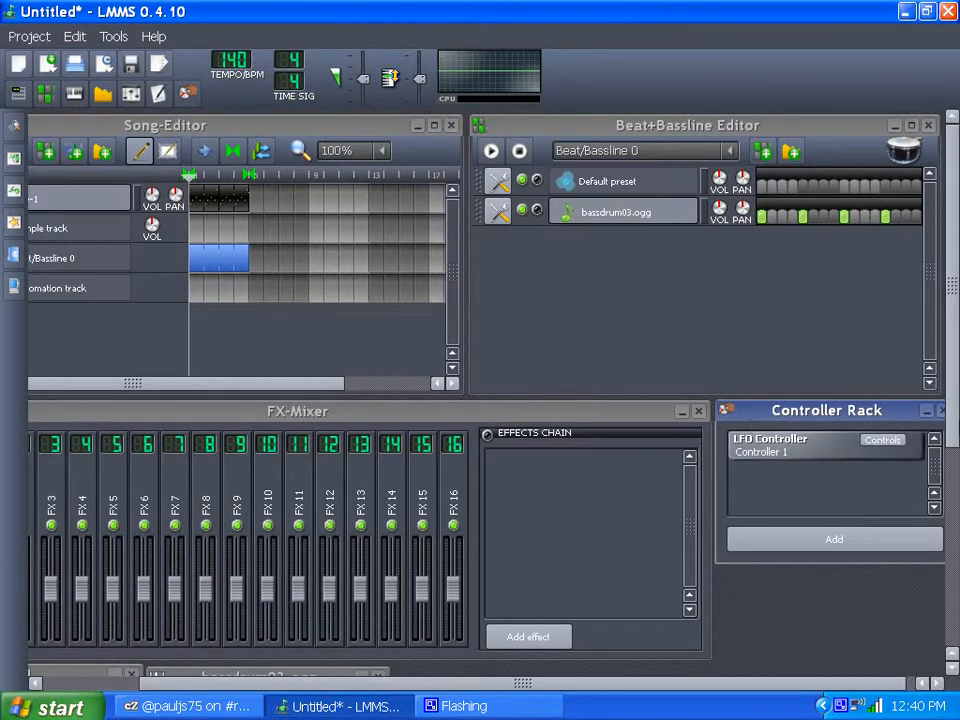
{"action": "mouse_move", "coordinate": [954, 415]}
{"action": "left_mouse_down"}
{"action": "mouse_move", "coordinate": [955, 443]}
{"action": "mouse_move", "coordinate": [955, 430]}
{"action": "left_mouse_up"}
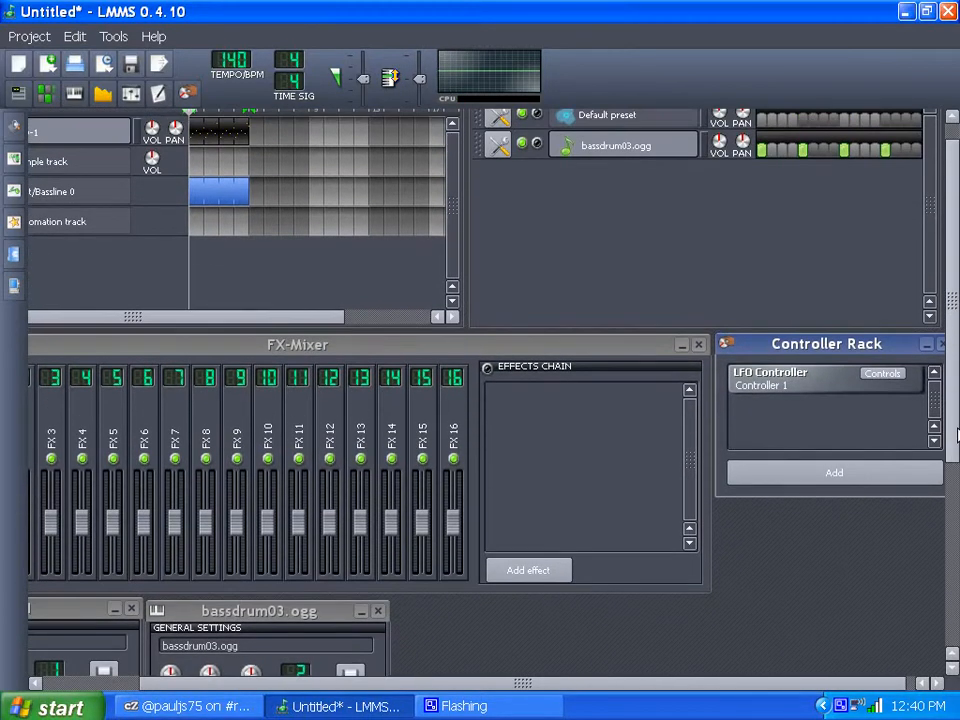
{"action": "double_click", "coordinate": [757, 393]}
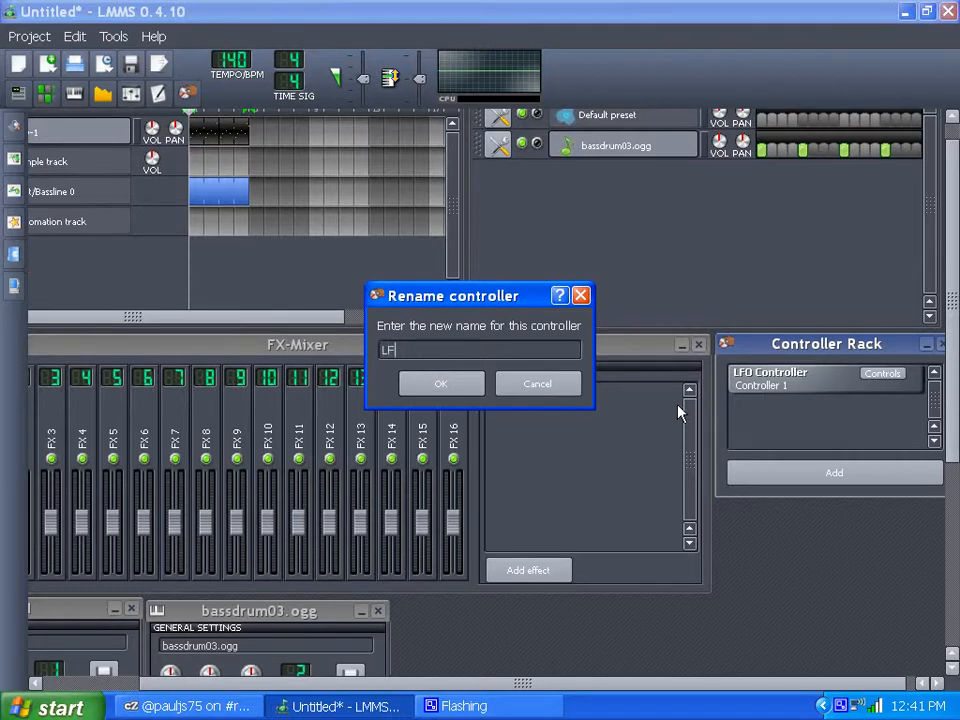
{"action": "key", "text": "Return"}
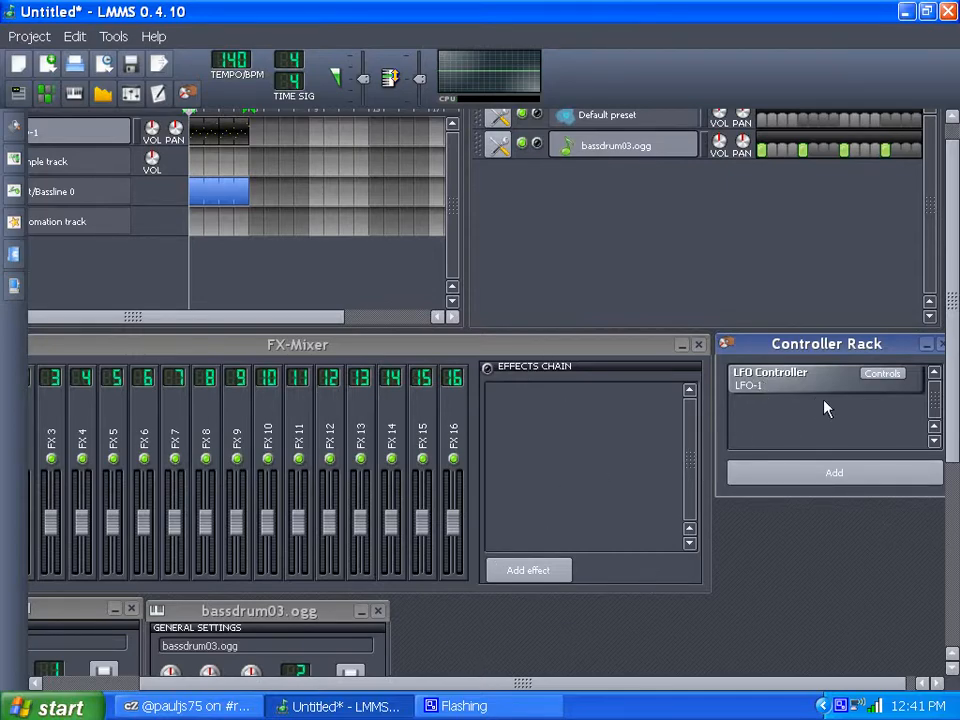
Step: Search the effects for "peak" and add the Peak Controller to the BassDrum channel's effects chain
{"action": "left_click_drag", "start_coordinate": [950, 404], "coordinate": [951, 435]}
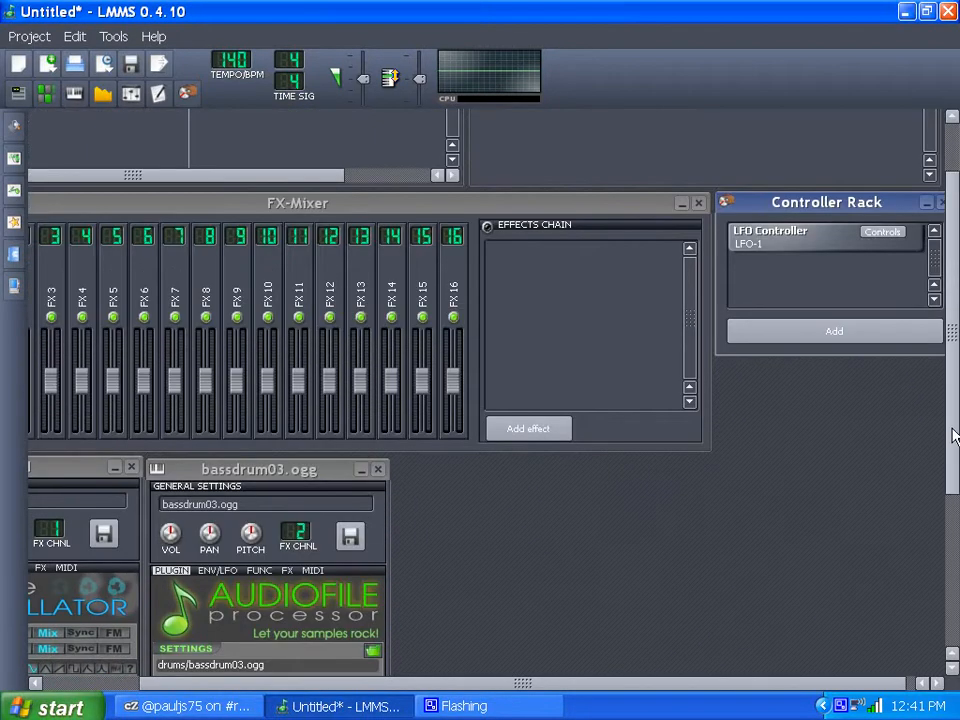
{"action": "left_click_drag", "start_coordinate": [610, 686], "coordinate": [506, 689]}
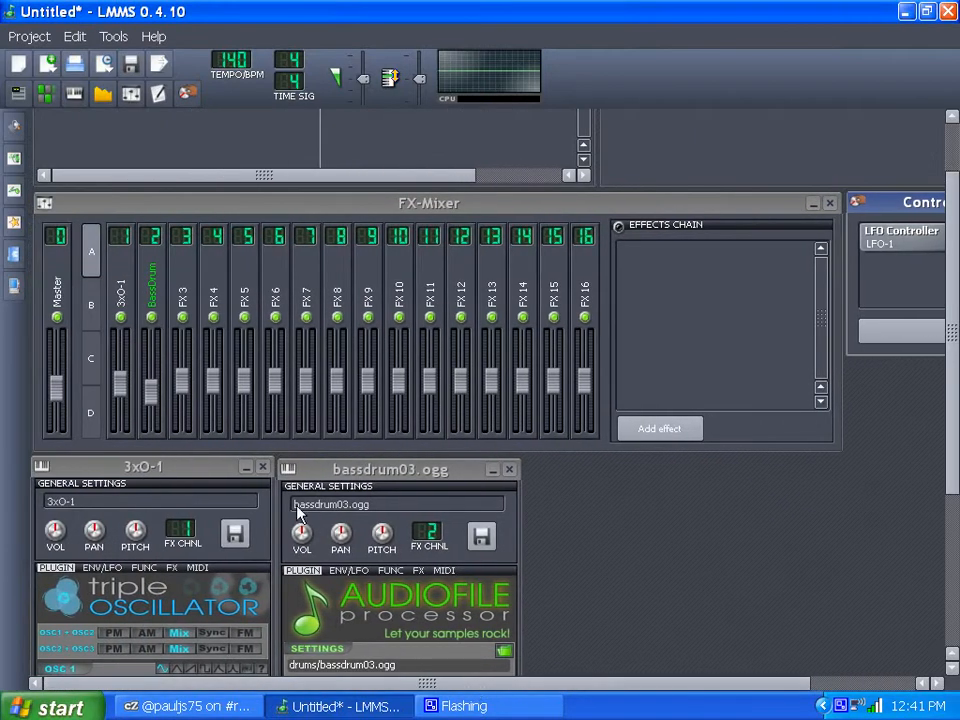
{"action": "left_click", "coordinate": [128, 298]}
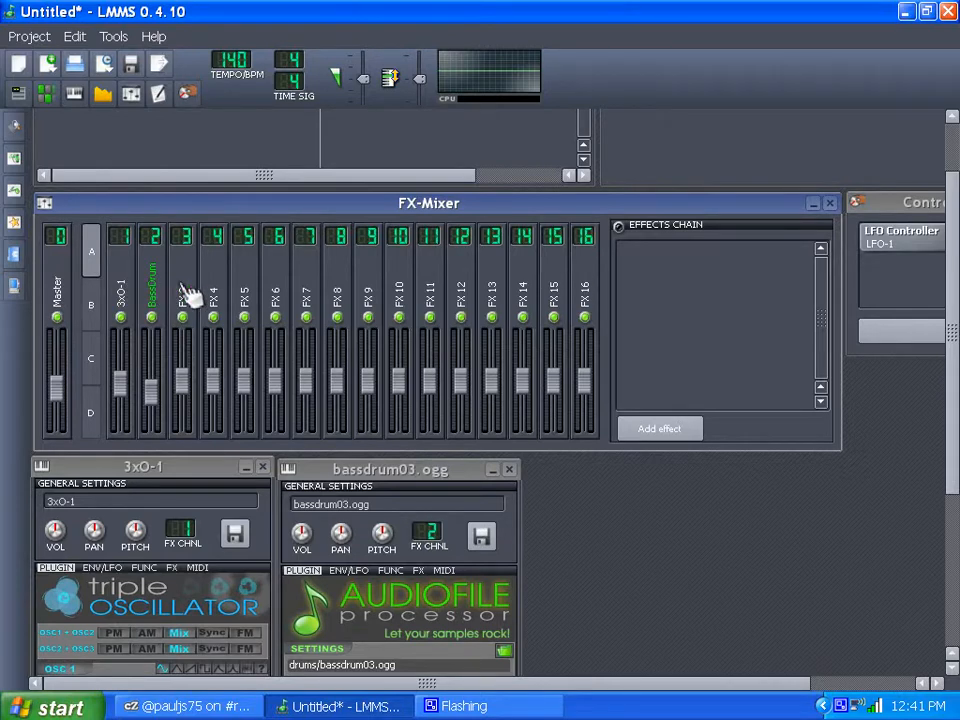
{"action": "left_click", "coordinate": [660, 430]}
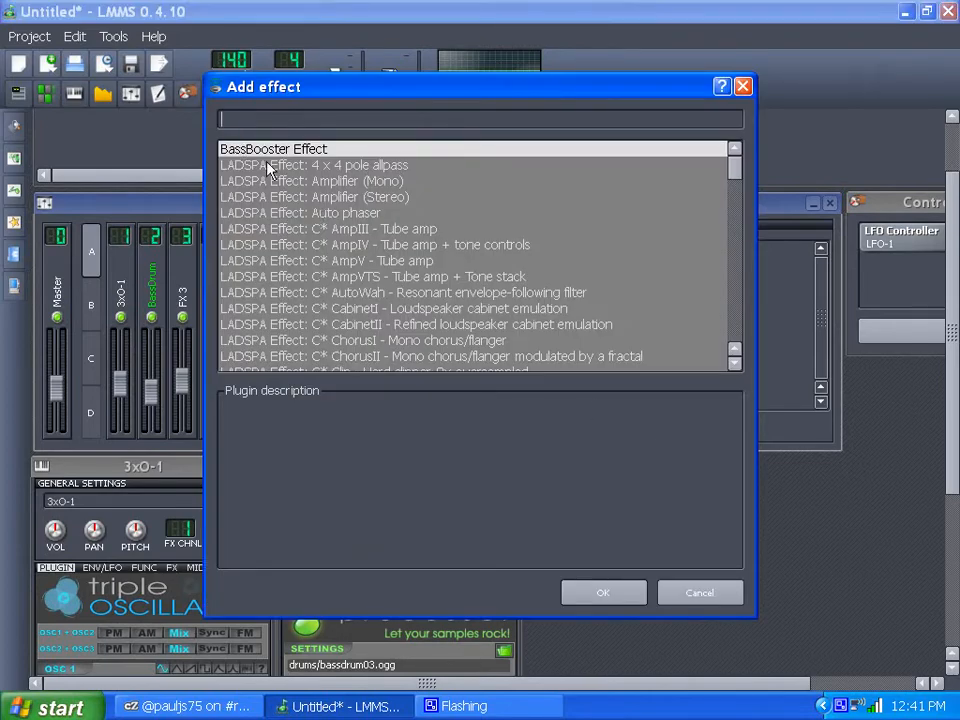
{"action": "type", "text": "peak"}
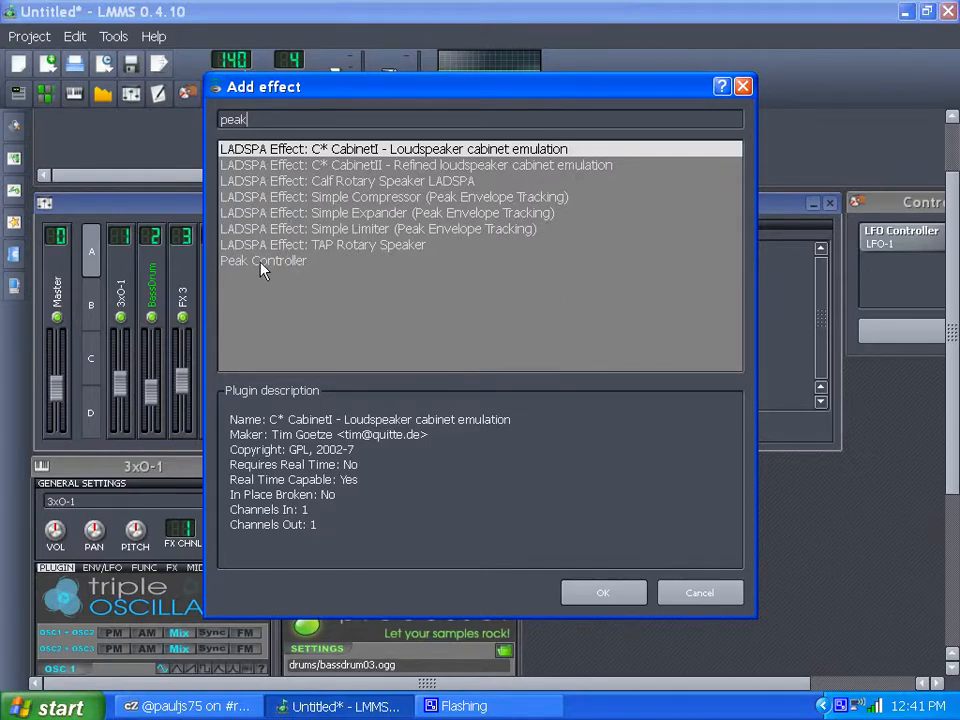
{"action": "left_click", "coordinate": [324, 264]}
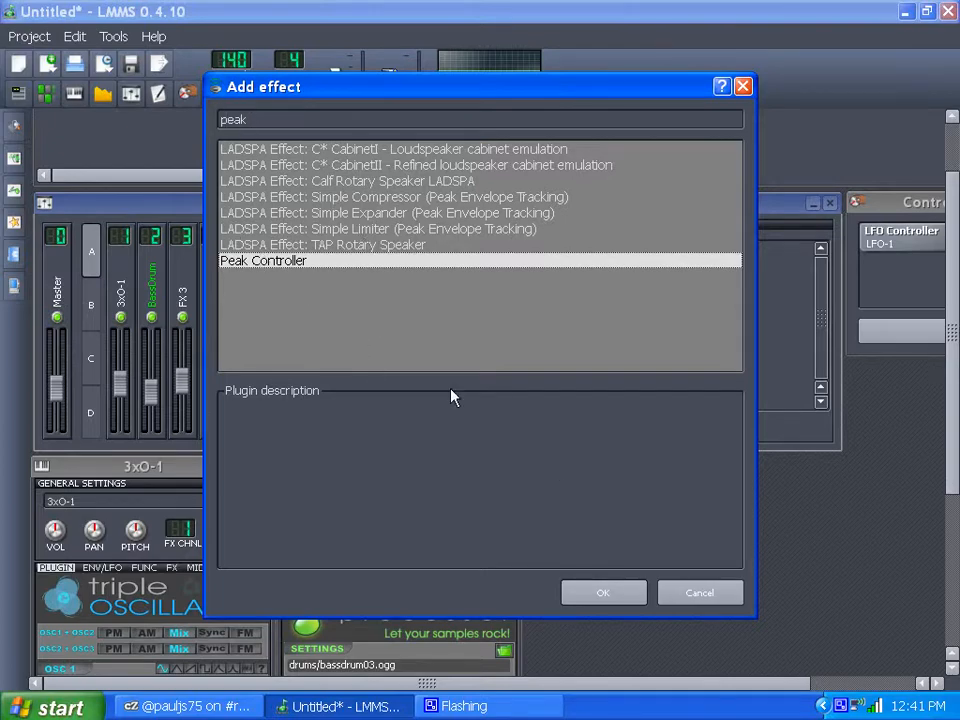
{"action": "left_click", "coordinate": [596, 594]}
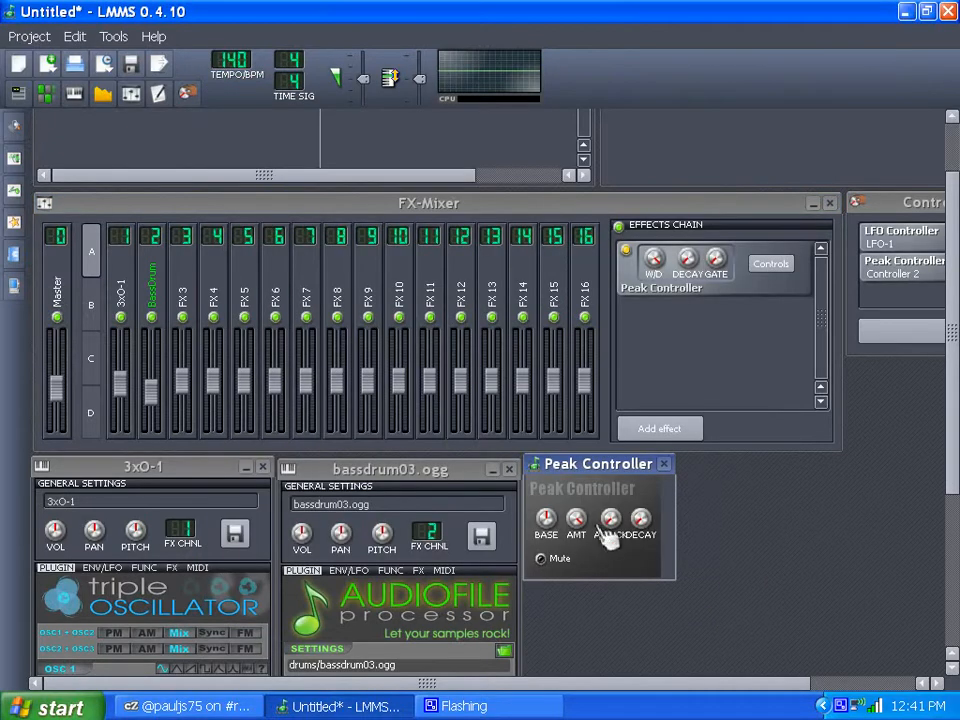
Step: Rename the Peak Controller in the Controller Rack as Peak-1
{"action": "left_click_drag", "start_coordinate": [568, 688], "coordinate": [692, 690]}
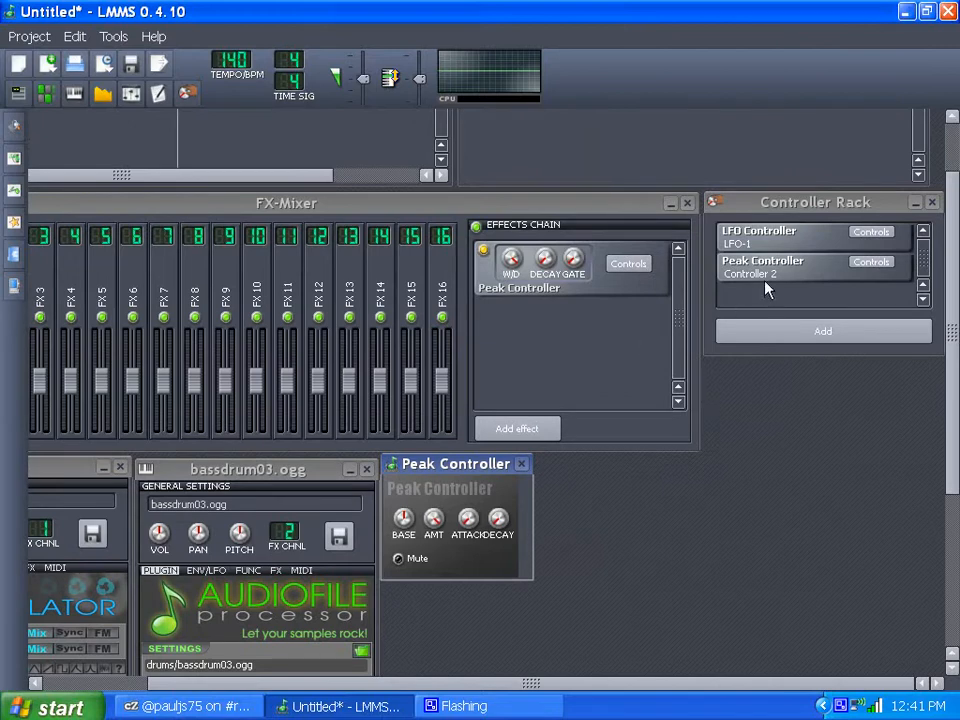
{"action": "double_click", "coordinate": [753, 276]}
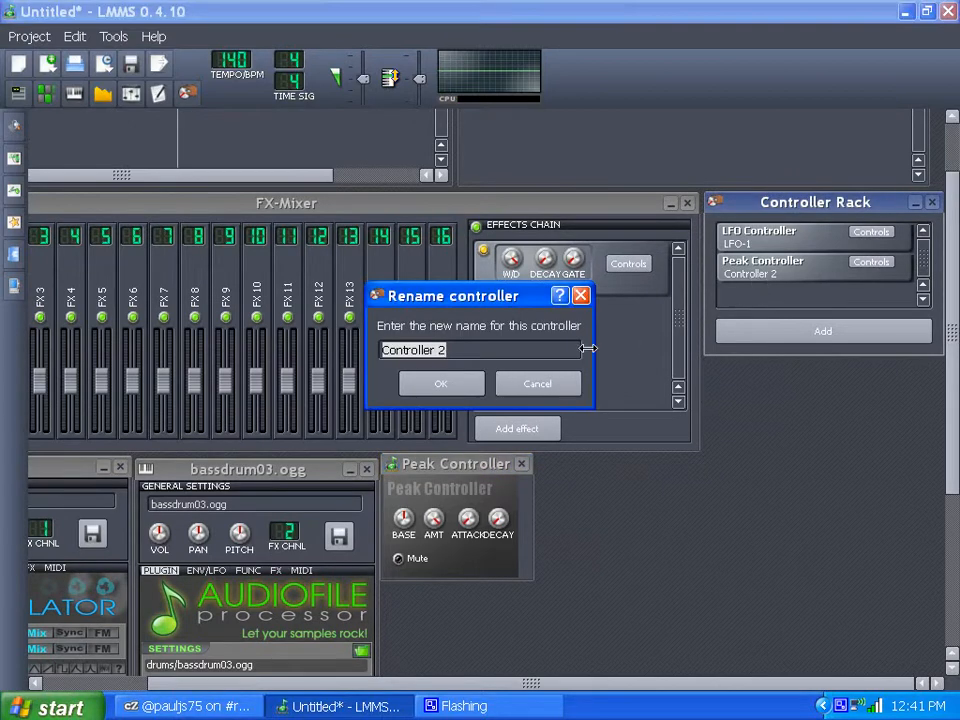
{"action": "type", "text": "Peak-1"}
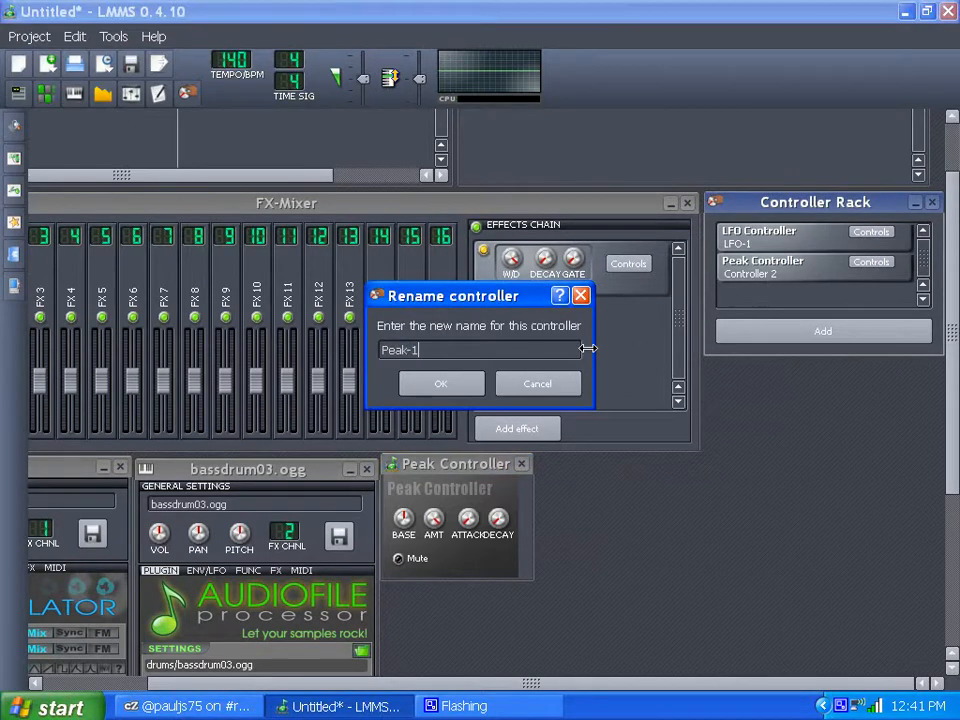
{"action": "key", "text": "Return"}
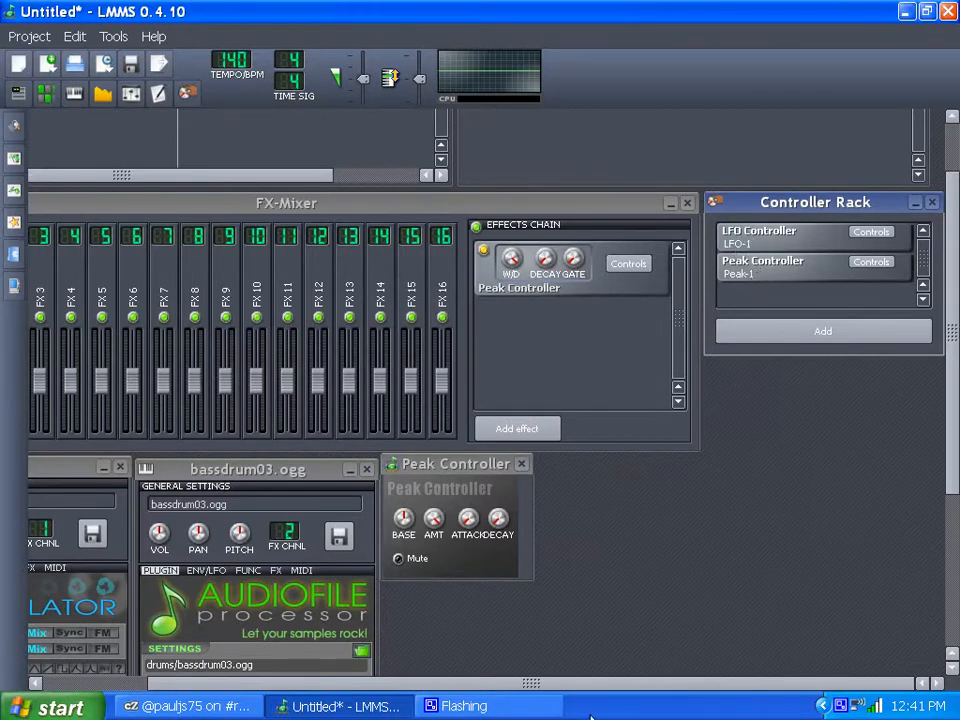
Step: Open the LFO-1 controls and stack the LFO window above the Peak Controller window beside the bassdrum03.ogg instrument
{"action": "left_click_drag", "start_coordinate": [427, 467], "coordinate": [502, 554]}
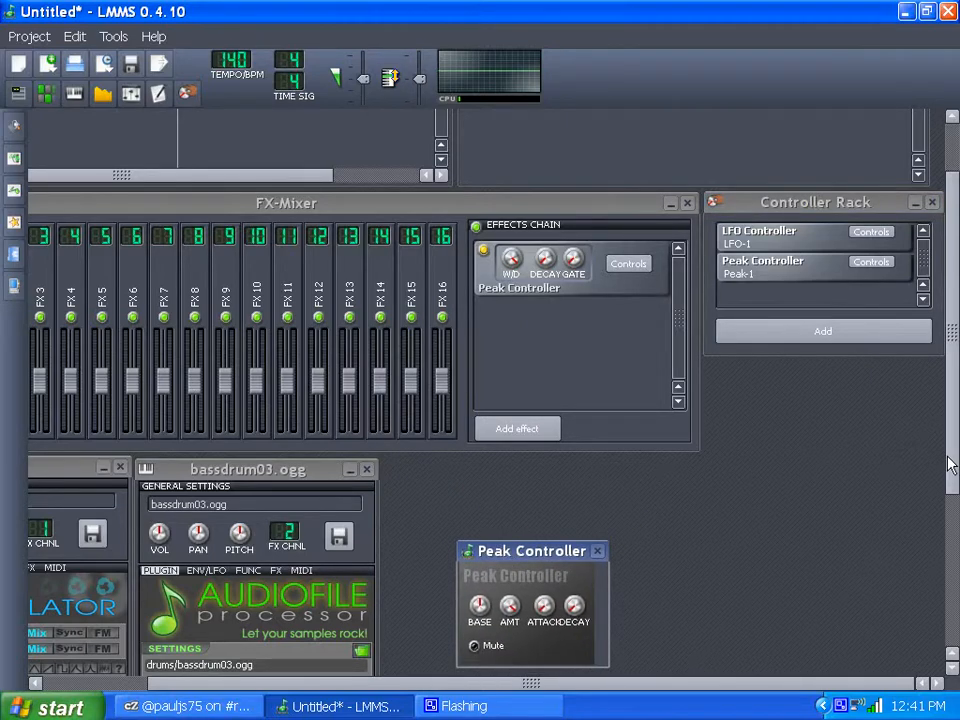
{"action": "left_click_drag", "start_coordinate": [950, 465], "coordinate": [951, 531]}
{"action": "left_click_drag", "start_coordinate": [507, 255], "coordinate": [435, 360]}
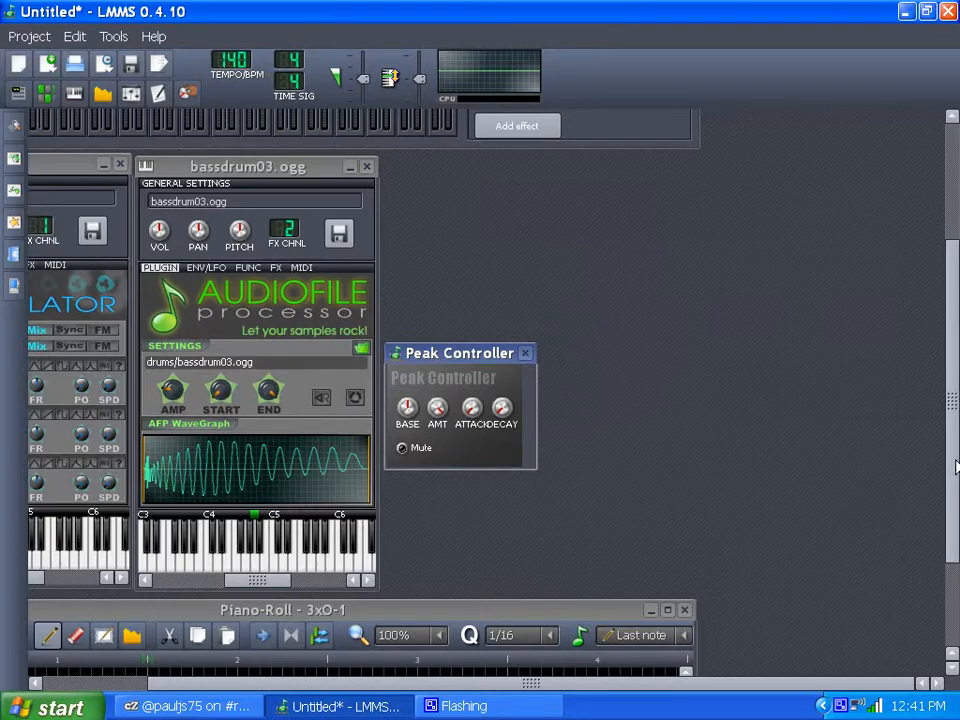
{"action": "mouse_move", "coordinate": [955, 467]}
{"action": "left_mouse_down"}
{"action": "mouse_move", "coordinate": [953, 405]}
{"action": "mouse_move", "coordinate": [952, 483]}
{"action": "left_mouse_up"}
{"action": "left_click", "coordinate": [871, 441]}
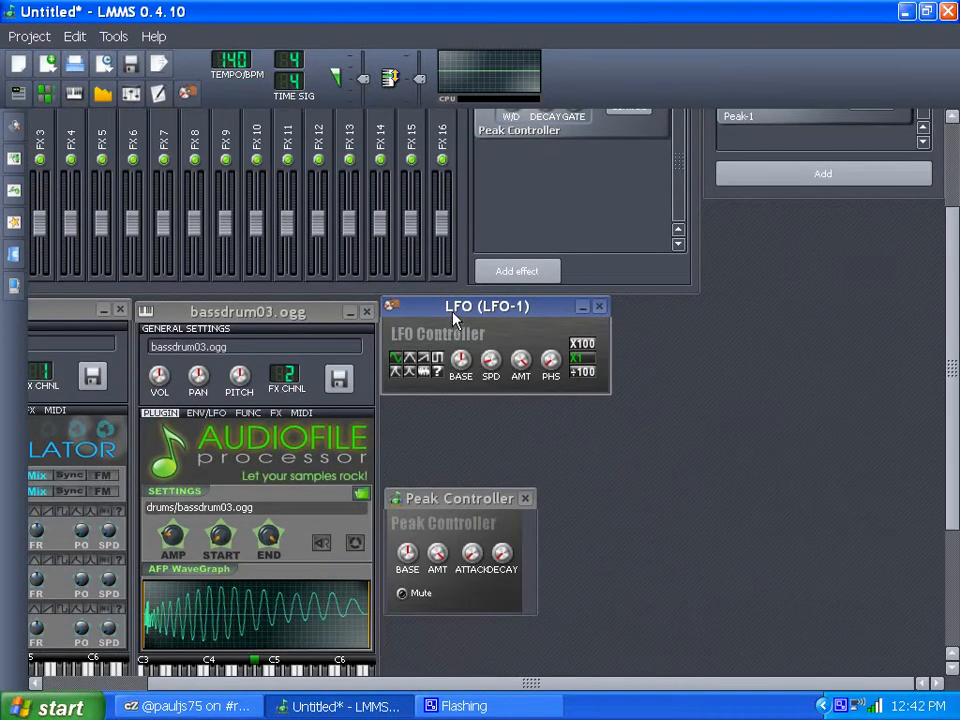
{"action": "mouse_move", "coordinate": [452, 311]}
{"action": "left_mouse_down"}
{"action": "mouse_move", "coordinate": [459, 325]}
{"action": "mouse_move", "coordinate": [455, 316]}
{"action": "left_mouse_up"}
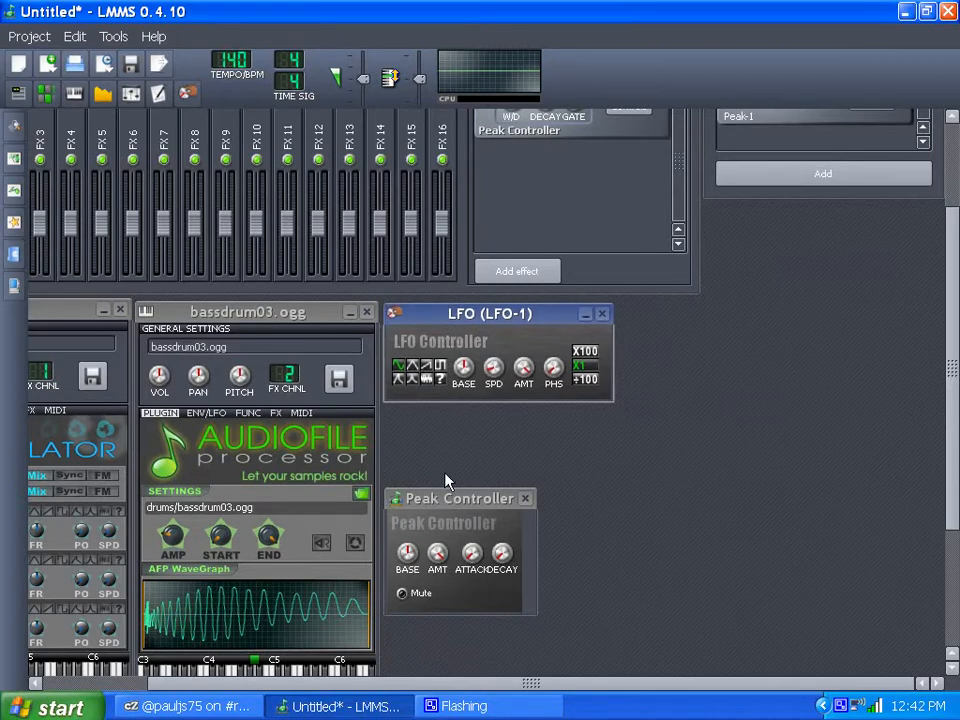
{"action": "left_click_drag", "start_coordinate": [446, 500], "coordinate": [446, 426]}
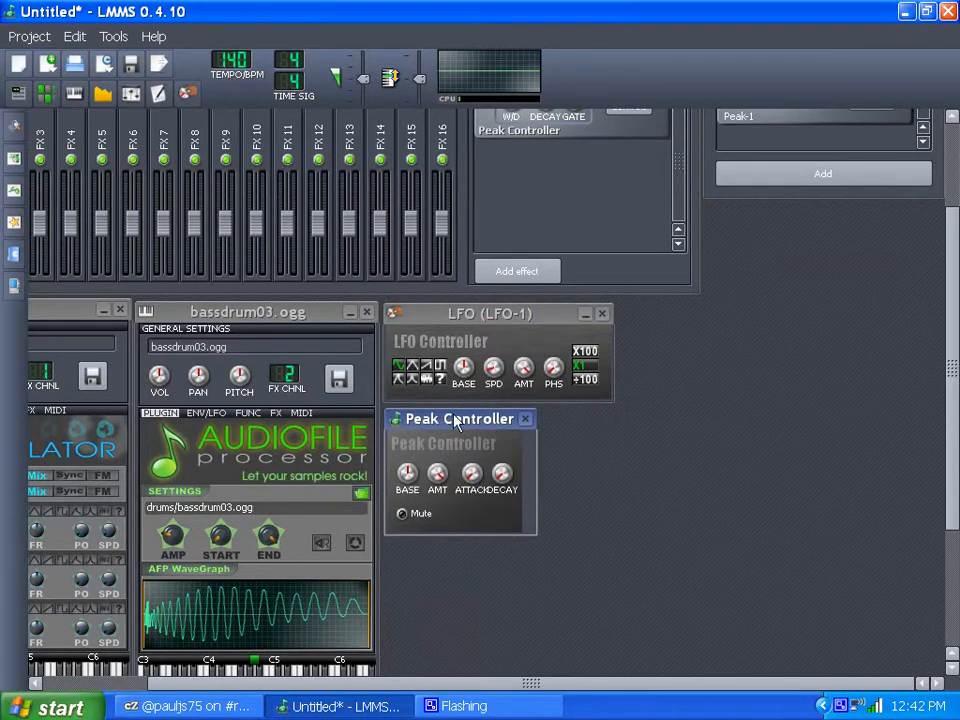
Step: Play the song in the Song-Editor to hear the melody with the bass drum beat
{"action": "left_click_drag", "start_coordinate": [540, 686], "coordinate": [437, 686]}
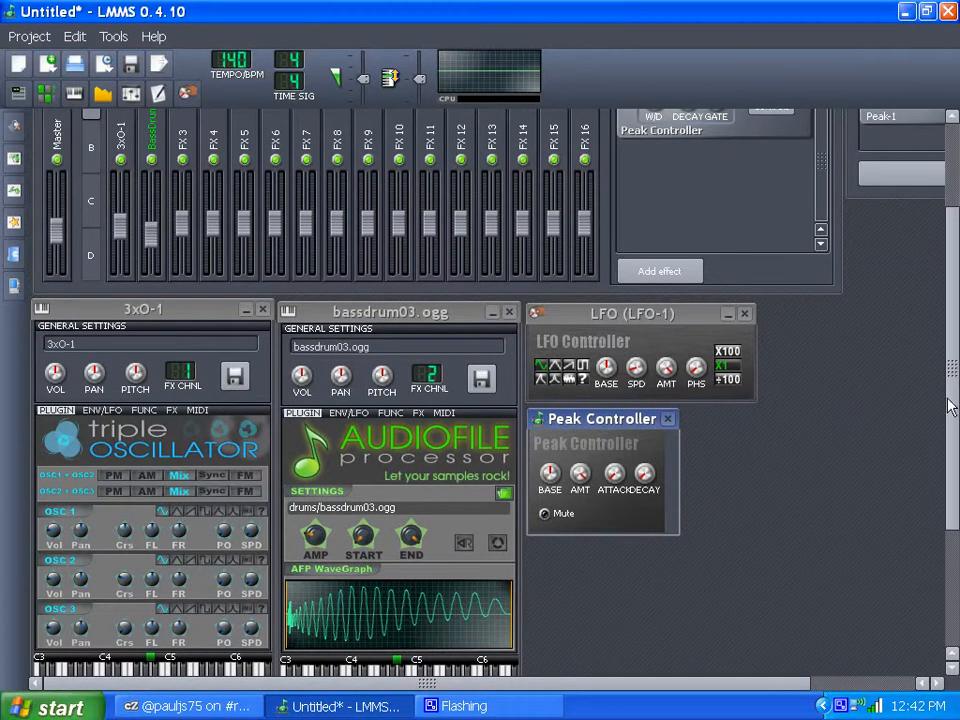
{"action": "left_click_drag", "start_coordinate": [950, 405], "coordinate": [920, 323]}
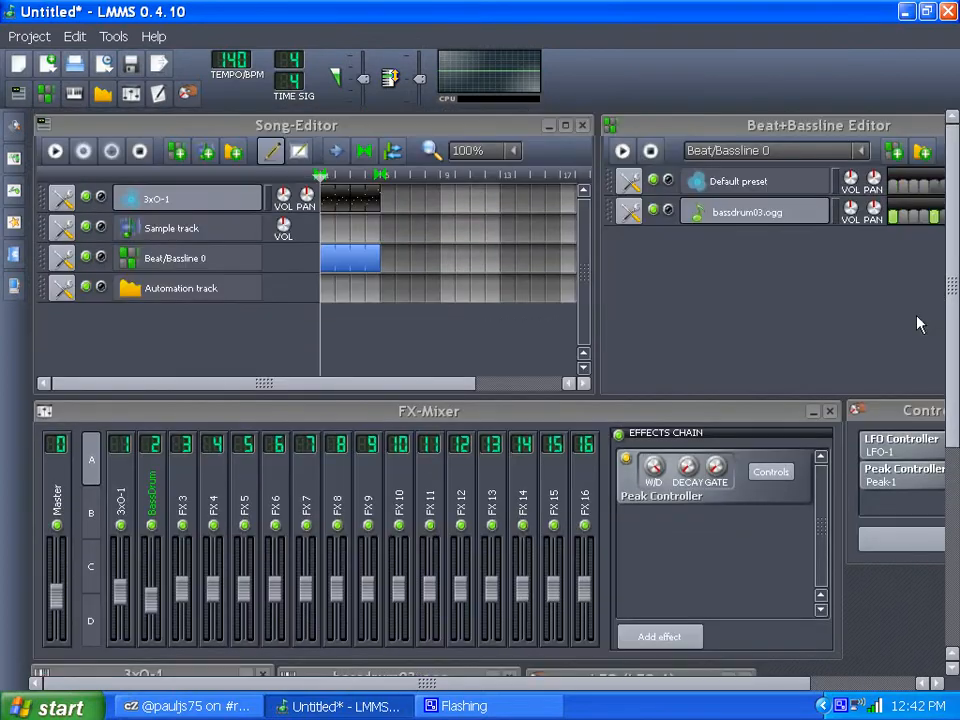
{"action": "left_click", "coordinate": [58, 150]}
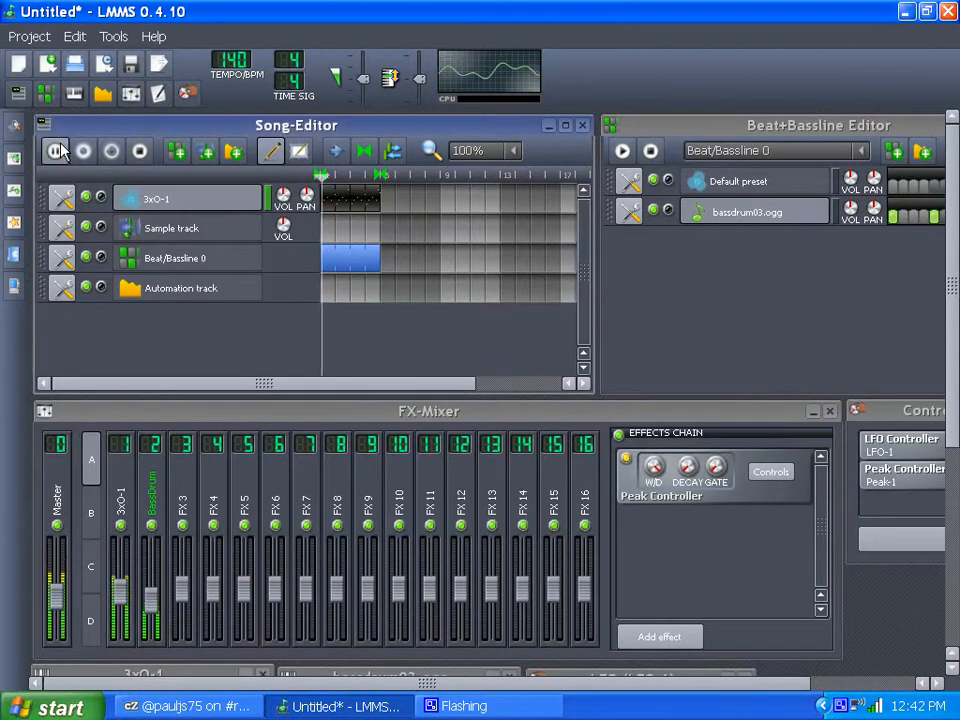
{"action": "left_click", "coordinate": [140, 150]}
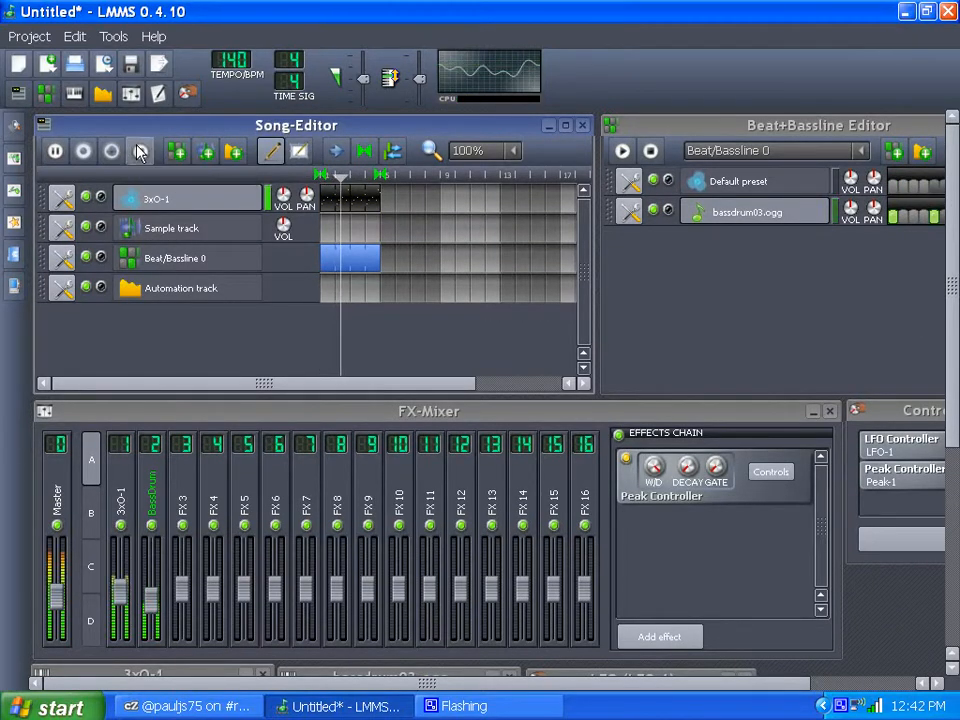
Step: Audition the triangle, square, moog saw and saw wave shapes on OSC 1 of 3xO-1, returning to the sine wave
{"action": "left_click_drag", "start_coordinate": [955, 390], "coordinate": [945, 499]}
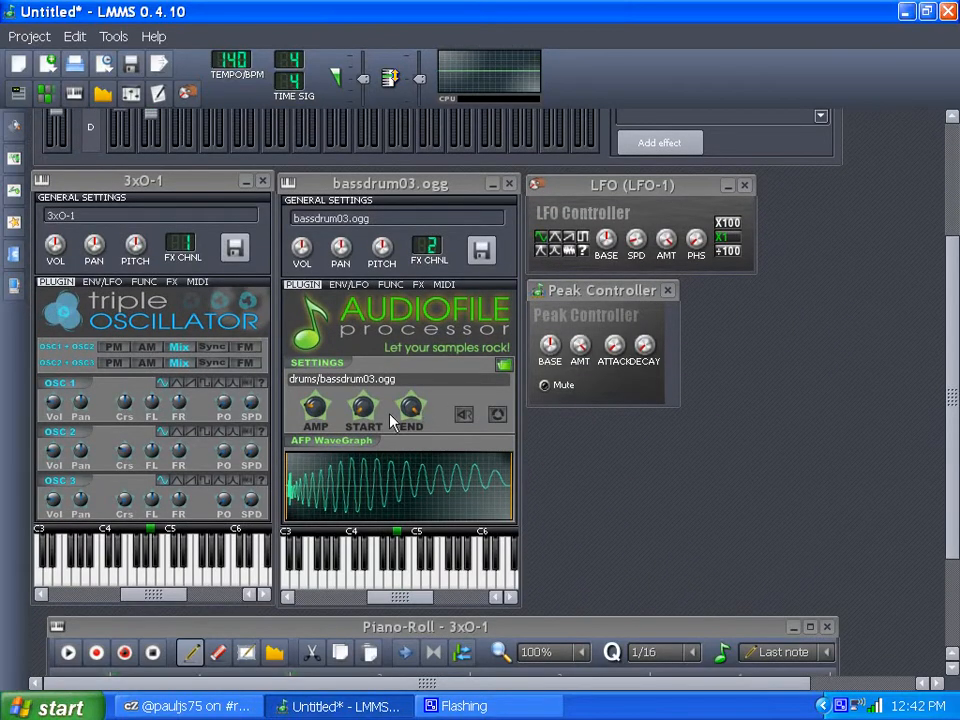
{"action": "left_click", "coordinate": [176, 382]}
{"action": "mouse_move", "coordinate": [950, 460]}
{"action": "left_mouse_down"}
{"action": "mouse_move", "coordinate": [950, 348]}
{"action": "mouse_move", "coordinate": [950, 476]}
{"action": "left_mouse_up"}
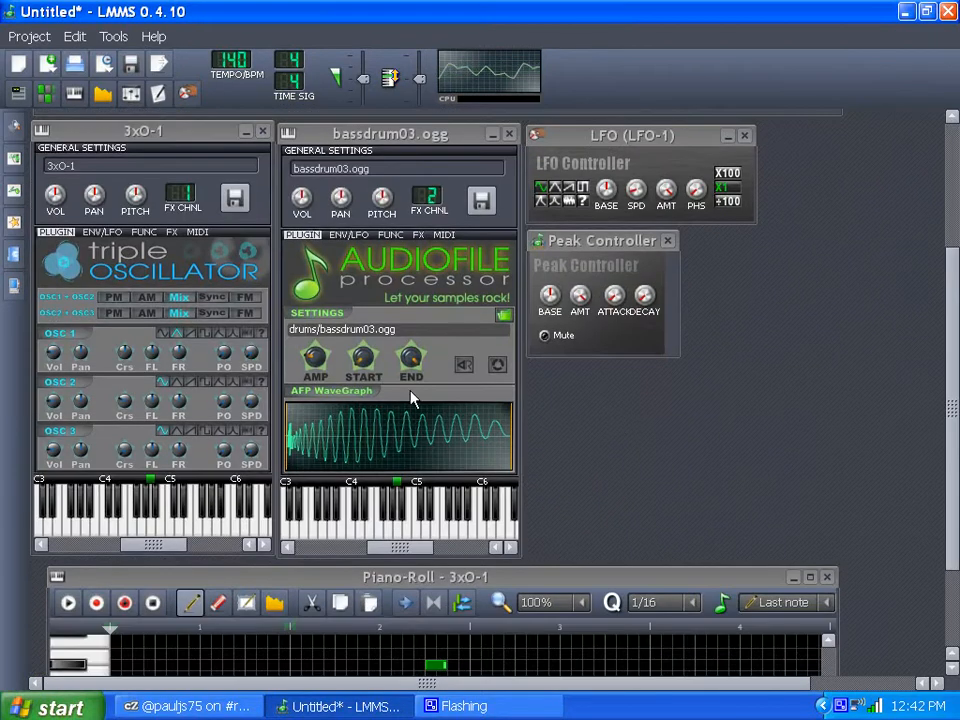
{"action": "left_click", "coordinate": [208, 333]}
{"action": "left_click", "coordinate": [165, 335]}
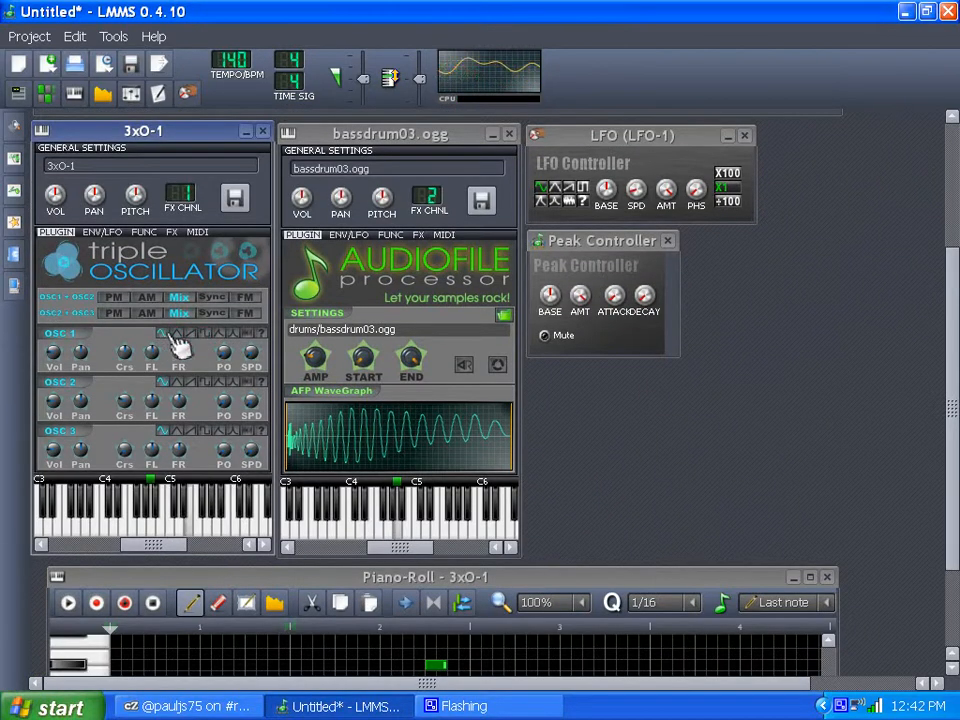
{"action": "left_click", "coordinate": [220, 334]}
{"action": "left_click", "coordinate": [191, 334]}
{"action": "left_click", "coordinate": [168, 334]}
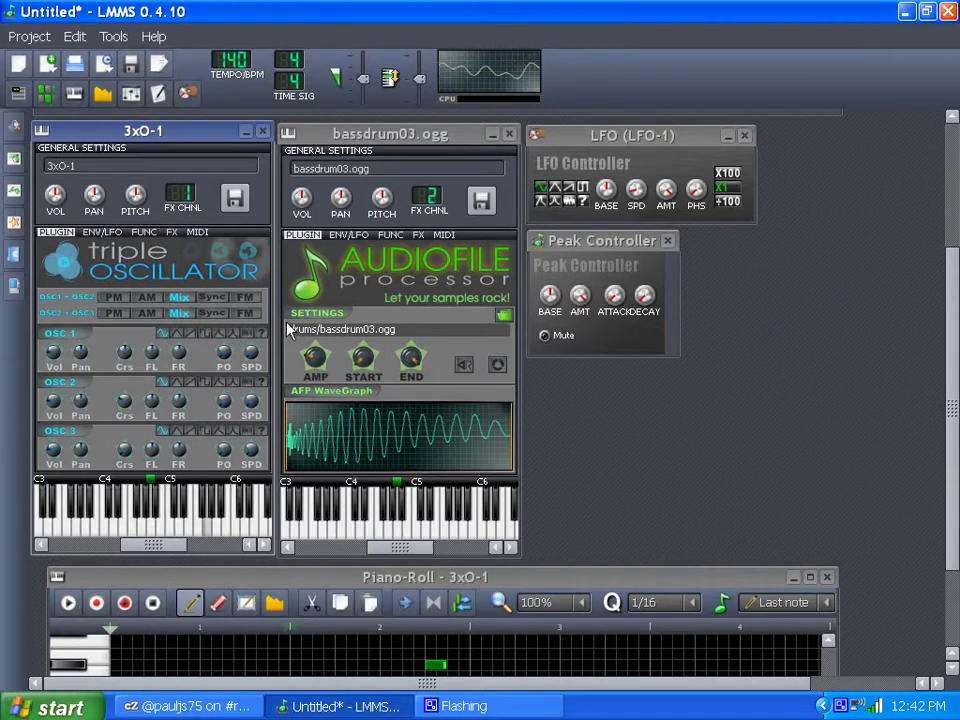
Step: Balance the 3xO-1 and BassDrum faders in the FX-Mixer, setting the 3xO-1 fader slightly lower
{"action": "left_click_drag", "start_coordinate": [957, 375], "coordinate": [954, 285]}
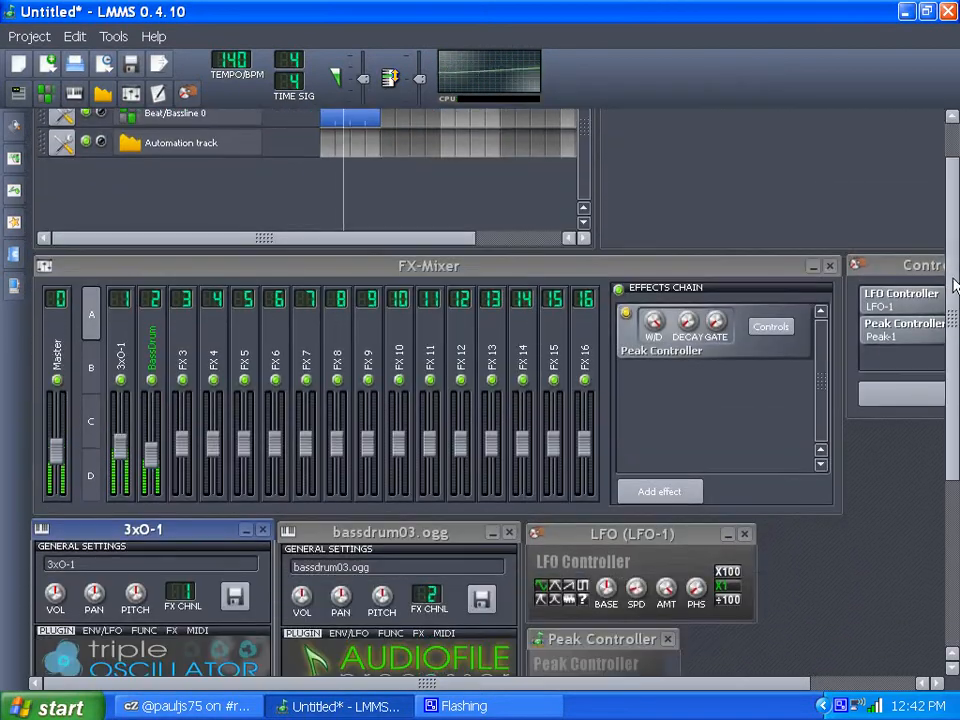
{"action": "left_click", "coordinate": [148, 452]}
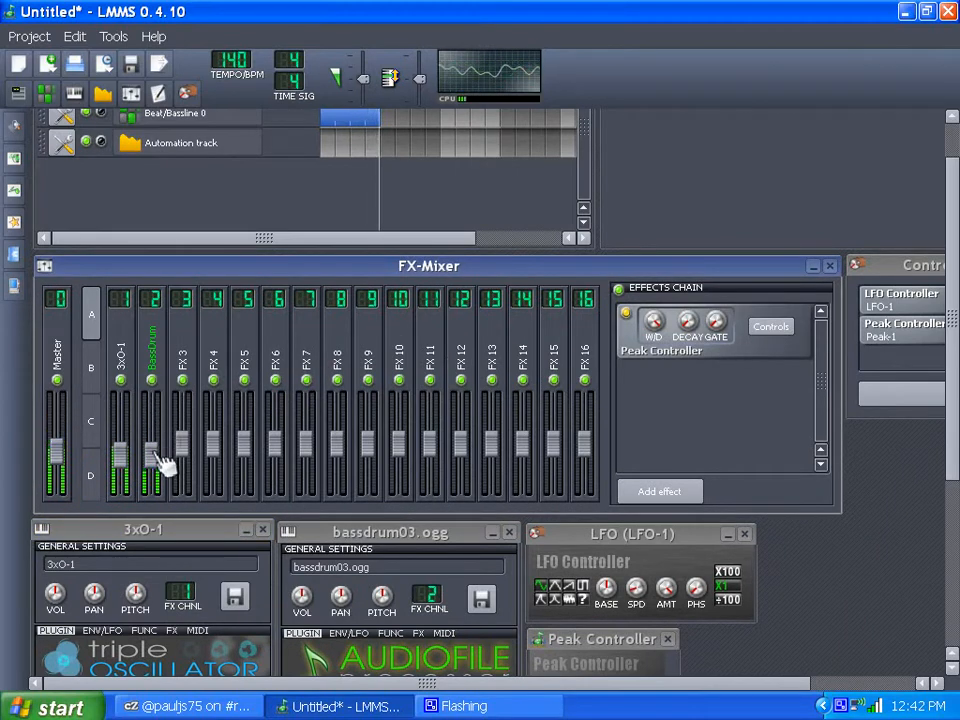
{"action": "left_click_drag", "start_coordinate": [154, 456], "coordinate": [154, 451]}
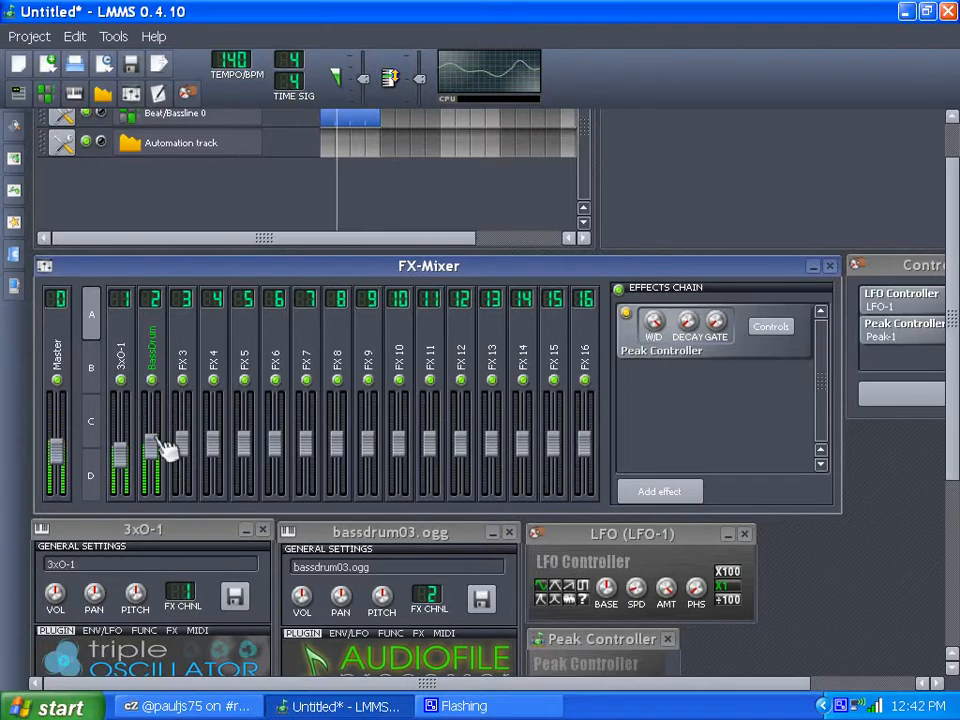
{"action": "left_click_drag", "start_coordinate": [156, 448], "coordinate": [121, 456]}
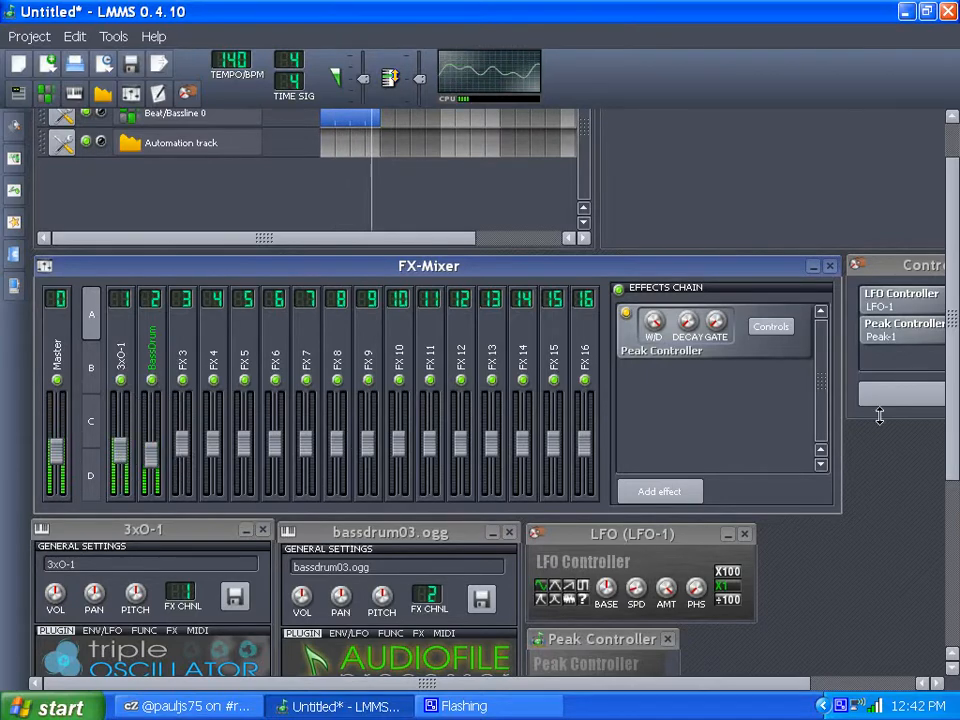
Step: Connect the OSC 1 wave shape of 3xO-1 to the user controller Peak-1
{"action": "left_click_drag", "start_coordinate": [953, 395], "coordinate": [905, 477]}
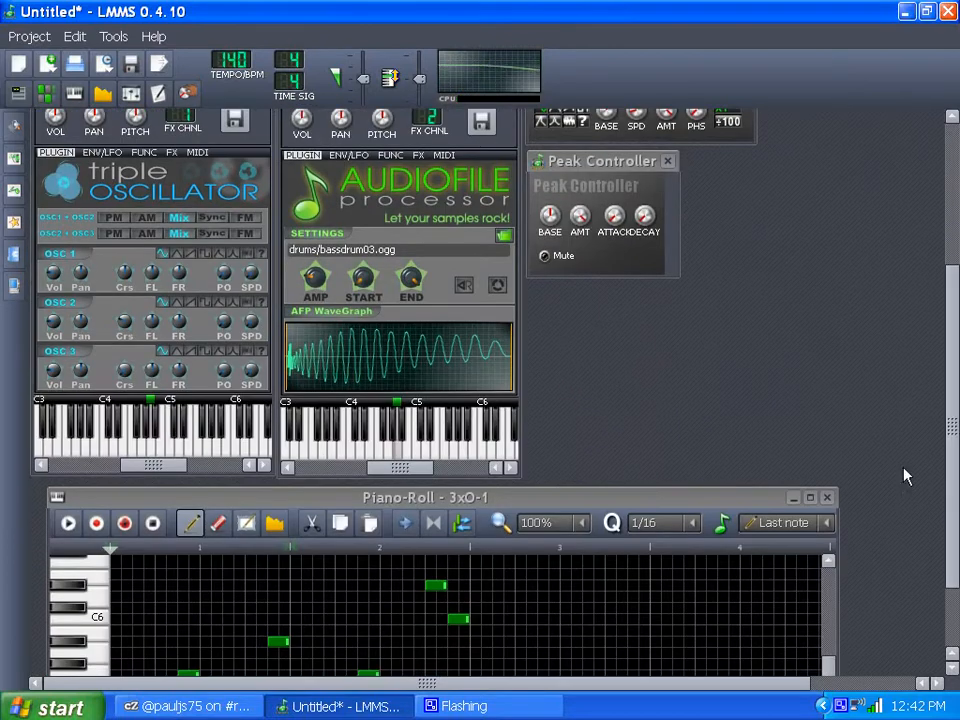
{"action": "right_click", "coordinate": [173, 262]}
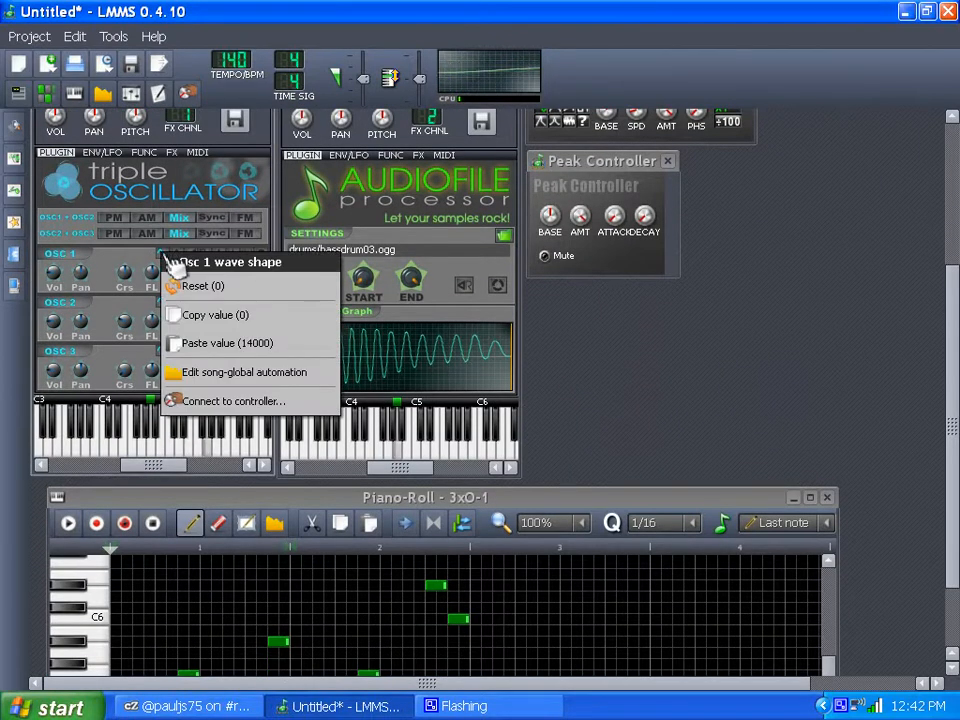
{"action": "left_click", "coordinate": [182, 400]}
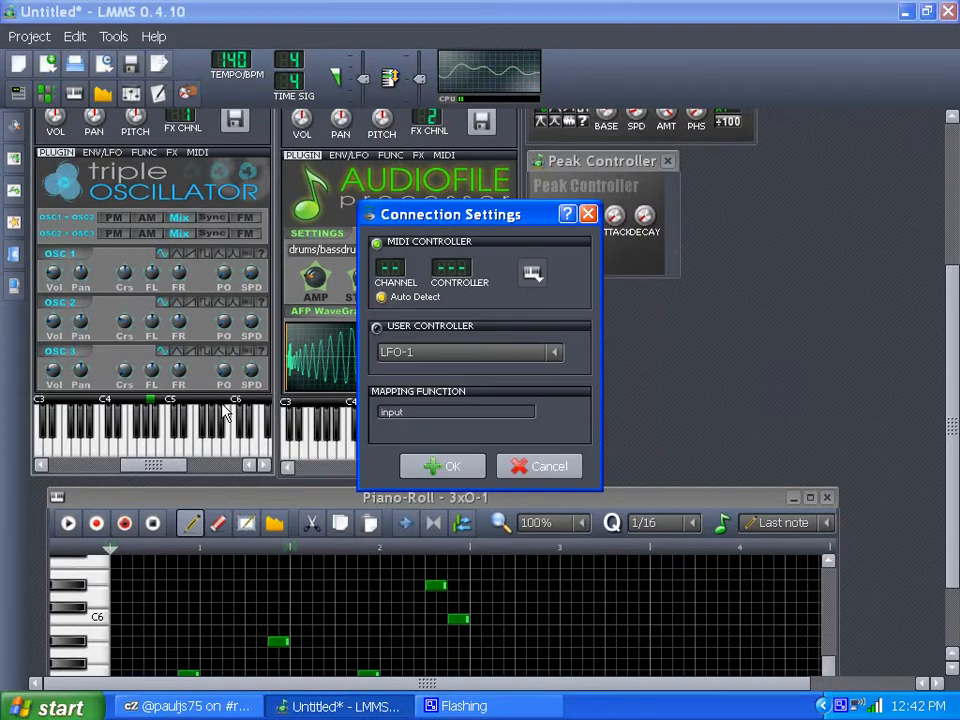
{"action": "left_click", "coordinate": [553, 353]}
{"action": "left_click", "coordinate": [452, 398]}
{"action": "left_click", "coordinate": [377, 328]}
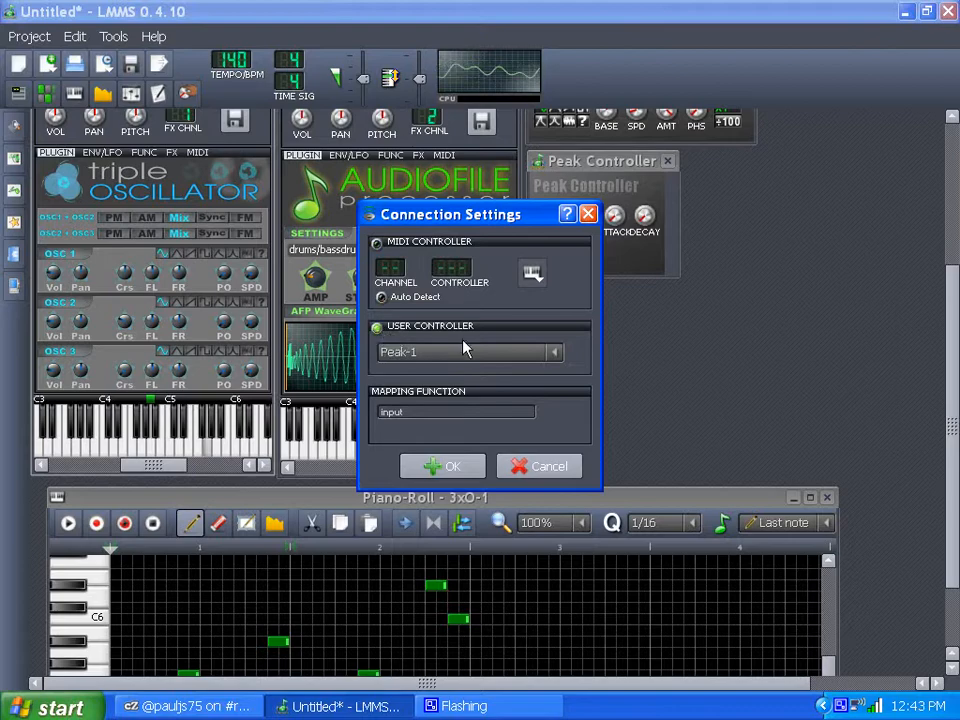
{"action": "left_click", "coordinate": [433, 469]}
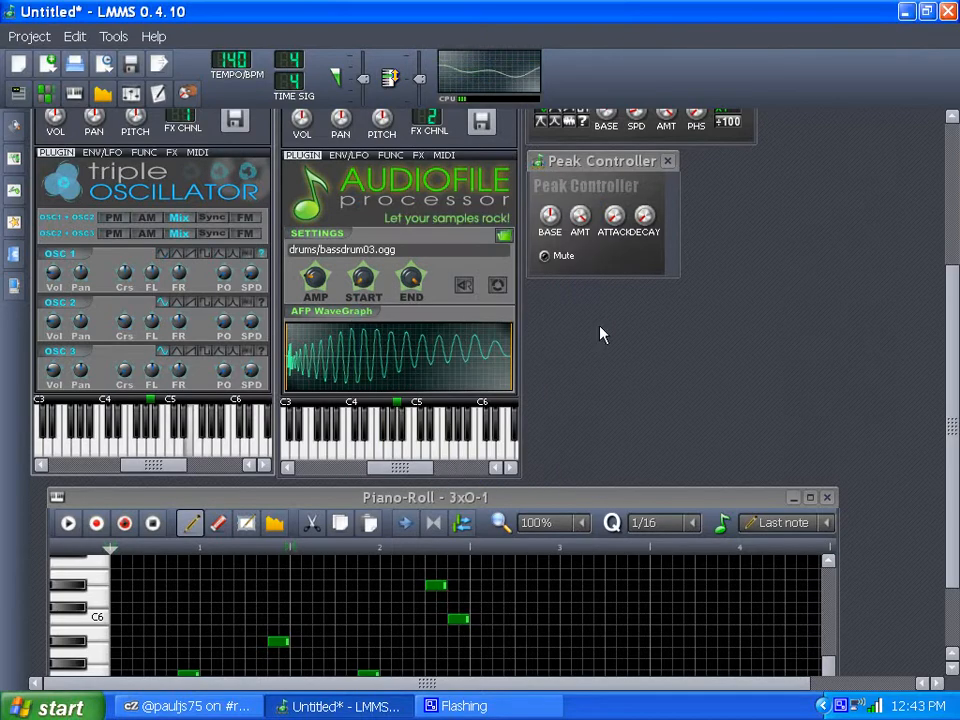
Step: Lower the LFO-1 base, reduce the Peak Controller's base and modulation amount, and raise its attack and decay
{"action": "scroll", "coordinate": [954, 480], "scroll_direction": "up", "scroll_amount": 4}
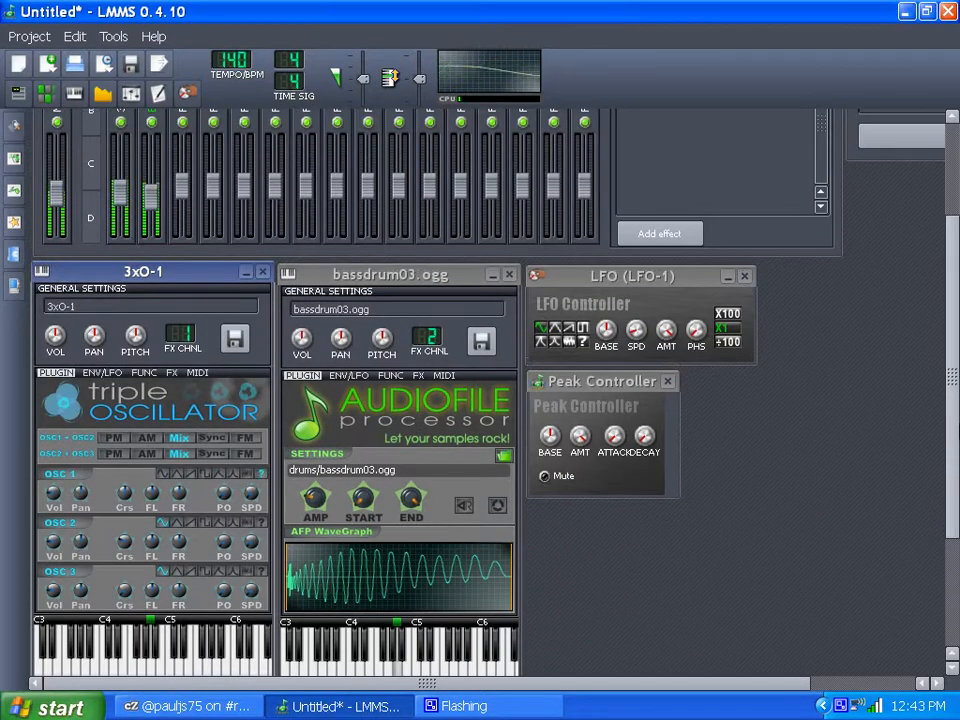
{"action": "left_click_drag", "start_coordinate": [609, 332], "coordinate": [609, 350]}
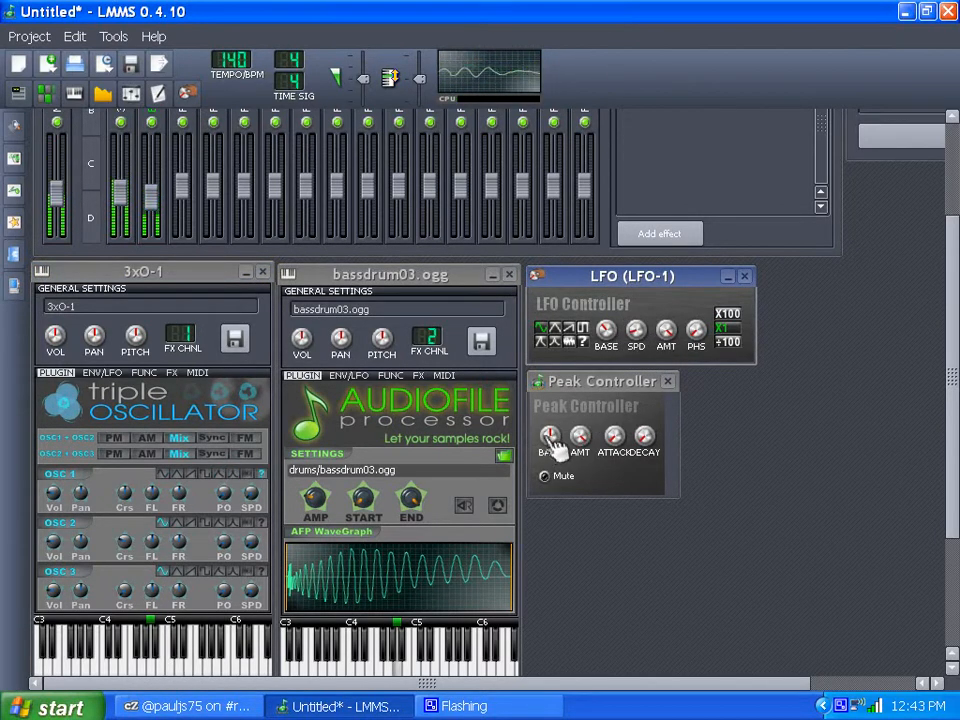
{"action": "left_click_drag", "start_coordinate": [551, 437], "coordinate": [551, 455]}
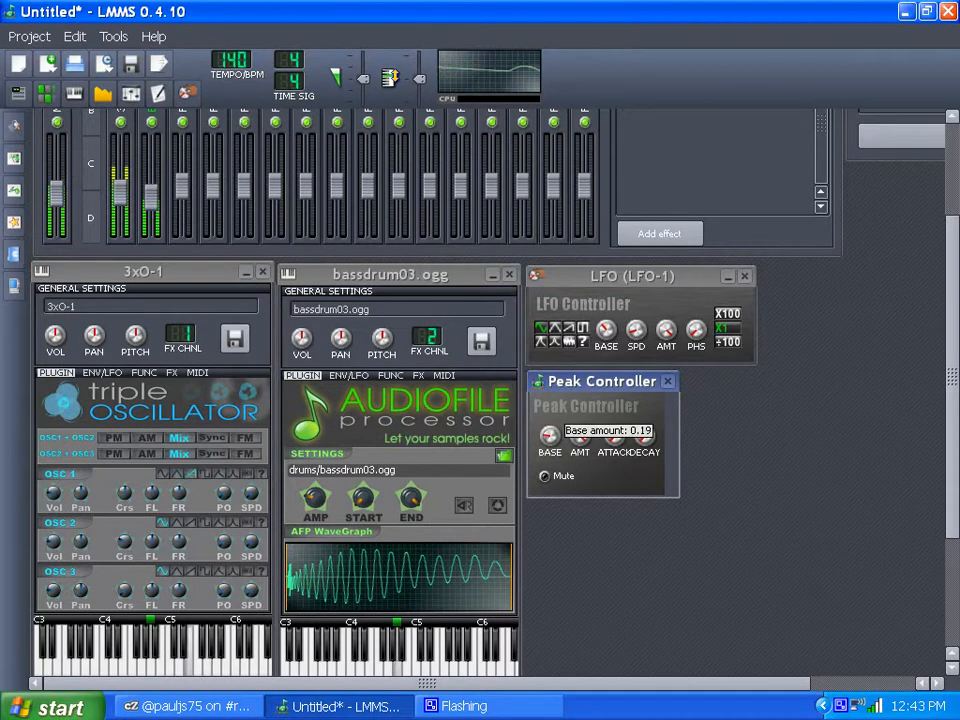
{"action": "left_click", "coordinate": [580, 435]}
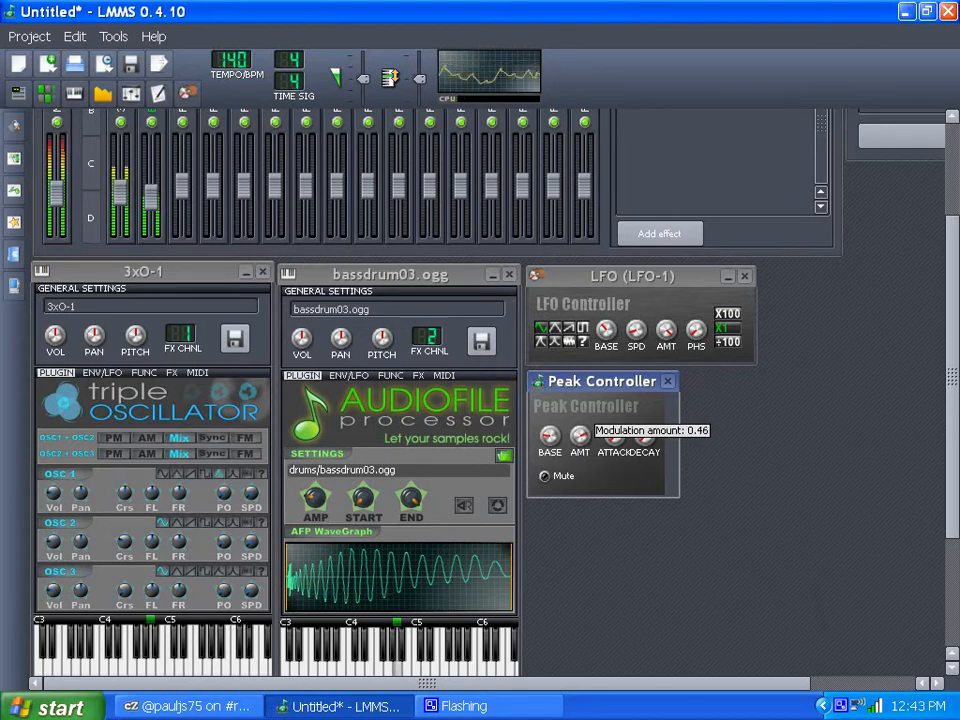
{"action": "left_click_drag", "start_coordinate": [580, 440], "coordinate": [551, 434]}
{"action": "left_click_drag", "start_coordinate": [614, 437], "coordinate": [648, 447]}
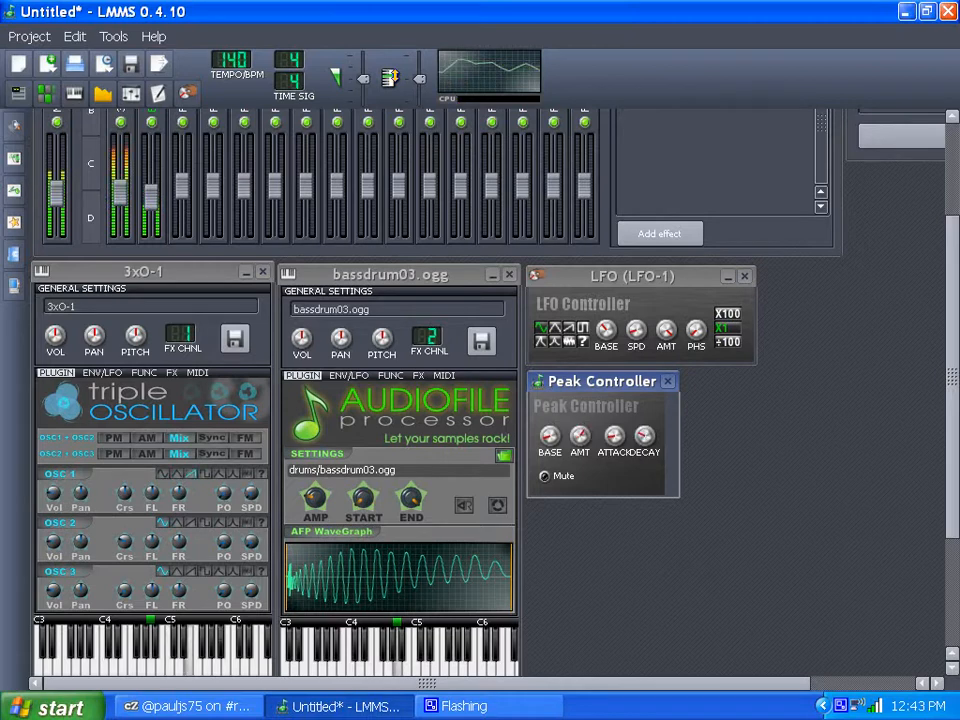
Step: Readjust the Peak Controller's base and set its modulation amount to about 0.12
{"action": "left_click", "coordinate": [581, 437]}
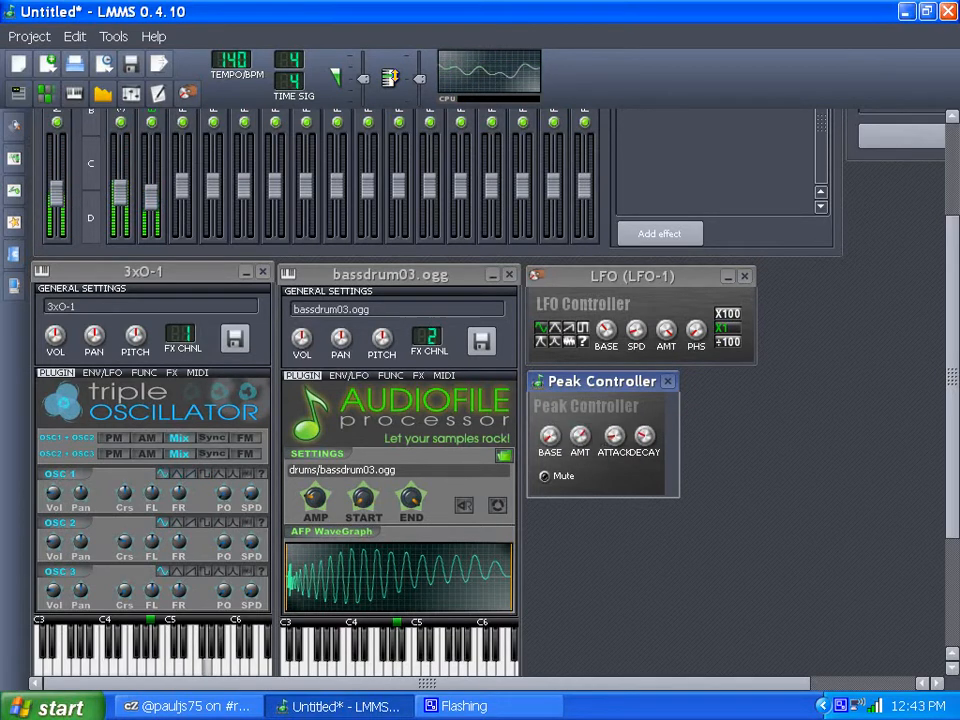
{"action": "left_click", "coordinate": [554, 437]}
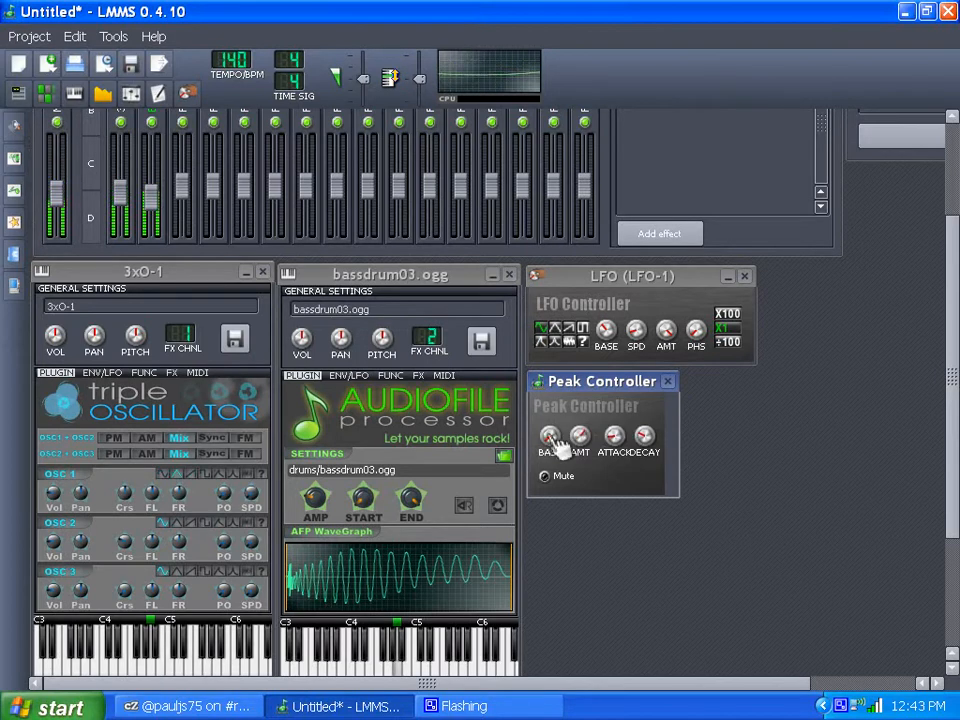
{"action": "left_click_drag", "start_coordinate": [549, 435], "coordinate": [549, 427]}
{"action": "left_click", "coordinate": [580, 437]}
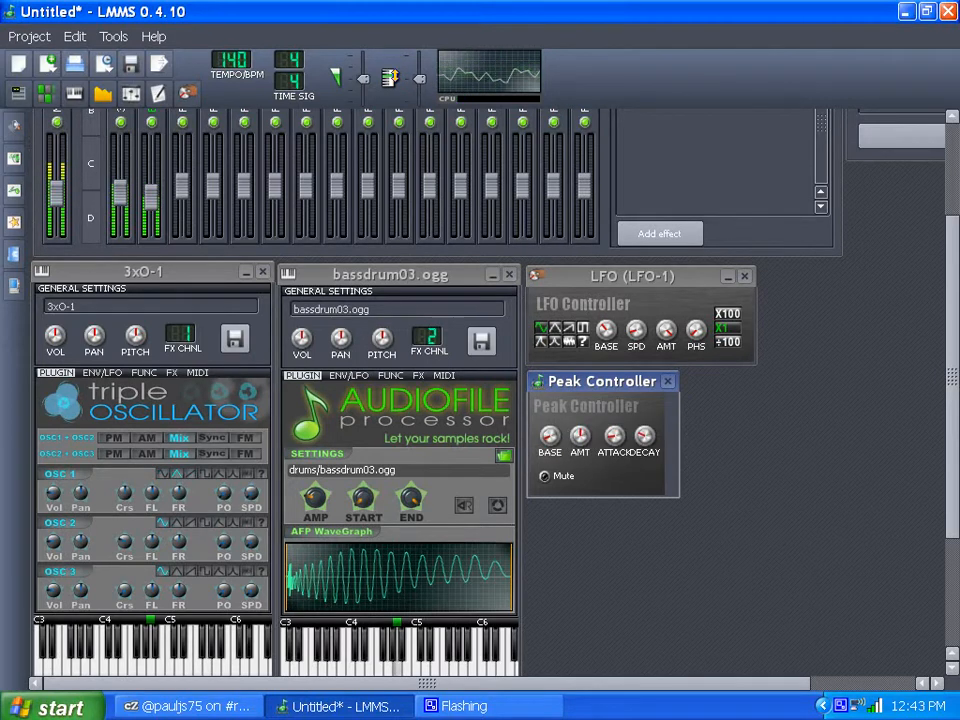
{"action": "left_click_drag", "start_coordinate": [580, 437], "coordinate": [580, 455]}
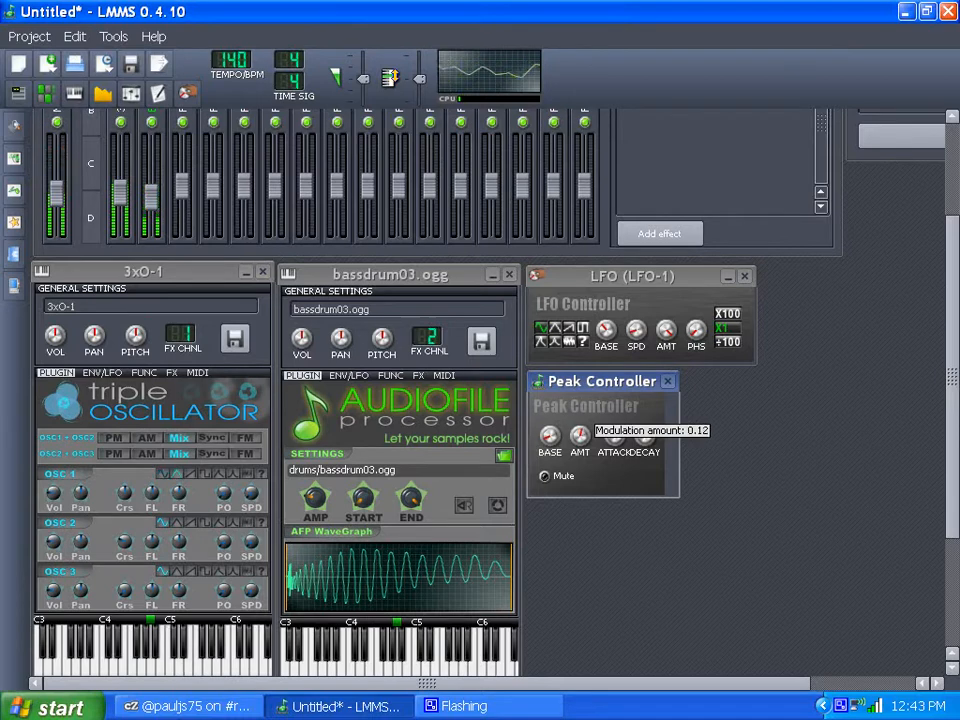
Step: Readjust the Peak Controller's base and modulation amount, and raise its attack
{"action": "left_click", "coordinate": [578, 437]}
{"action": "left_click", "coordinate": [556, 437]}
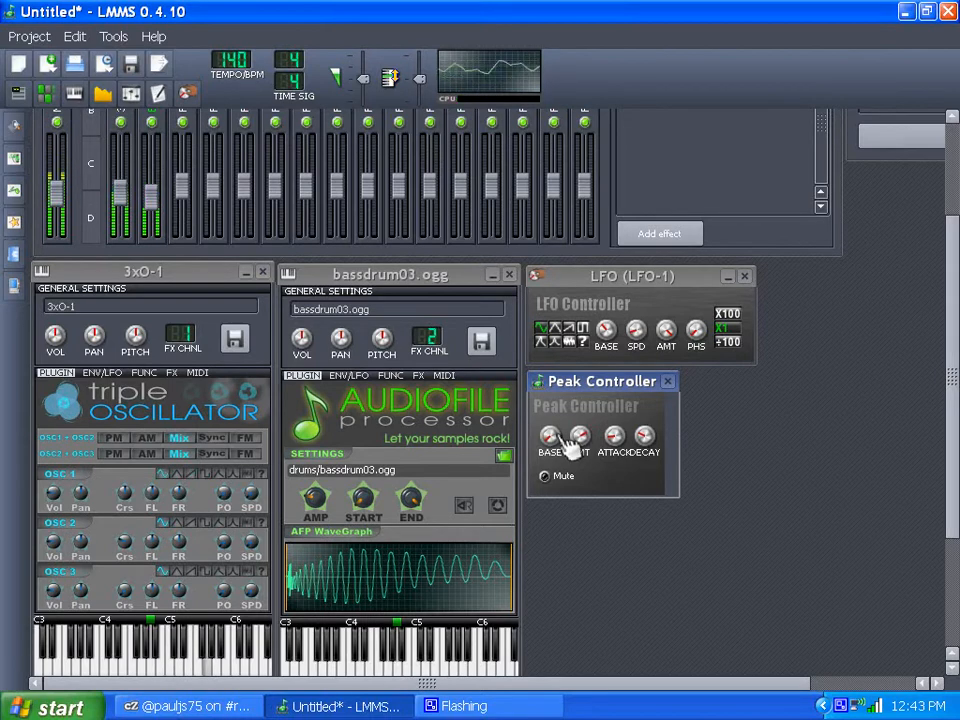
{"action": "left_click", "coordinate": [578, 437]}
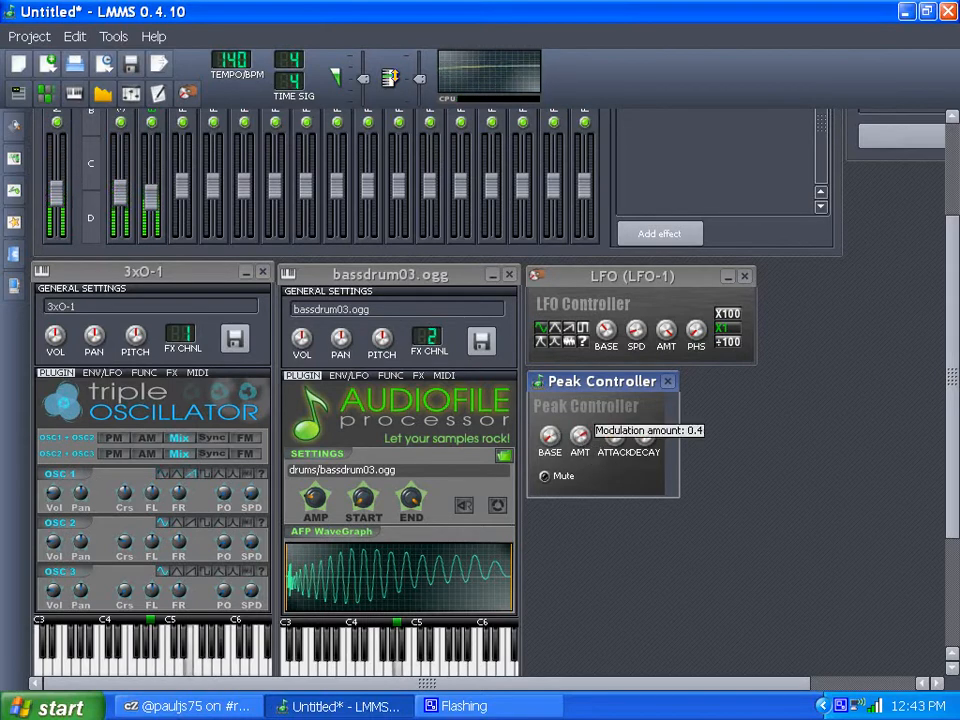
{"action": "left_click", "coordinate": [552, 438]}
{"action": "left_click", "coordinate": [581, 437]}
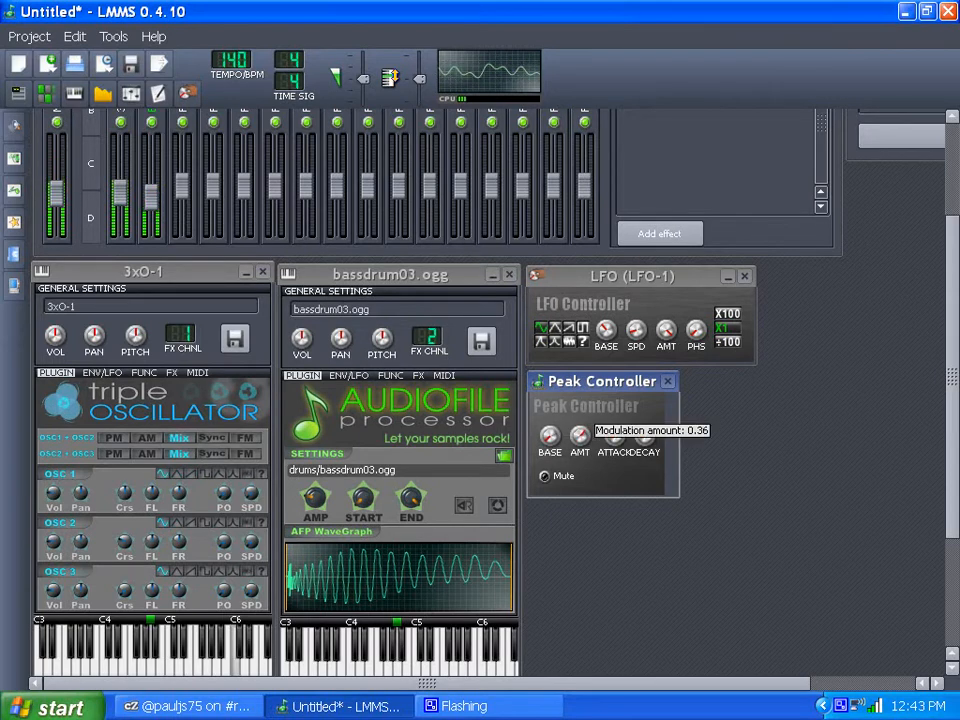
{"action": "left_click_drag", "start_coordinate": [581, 437], "coordinate": [581, 410]}
{"action": "left_click", "coordinate": [614, 436]}
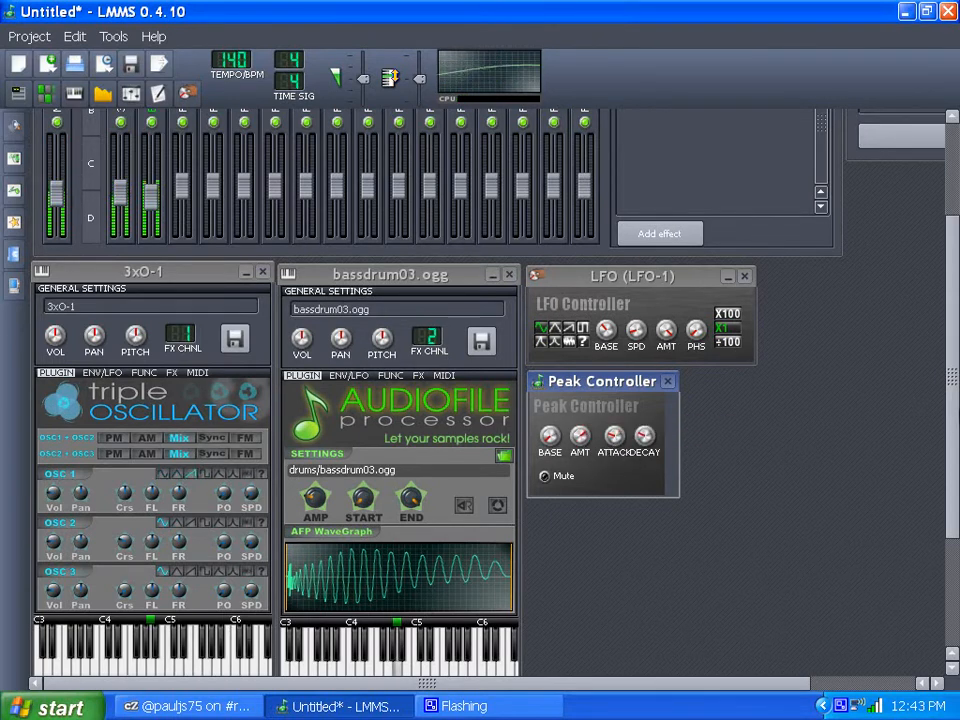
Step: Set the Peak Controller's modulation amount to about 0.56 and readjust its base
{"action": "scroll", "coordinate": [955, 443], "scroll_direction": "down", "scroll_amount": 3}
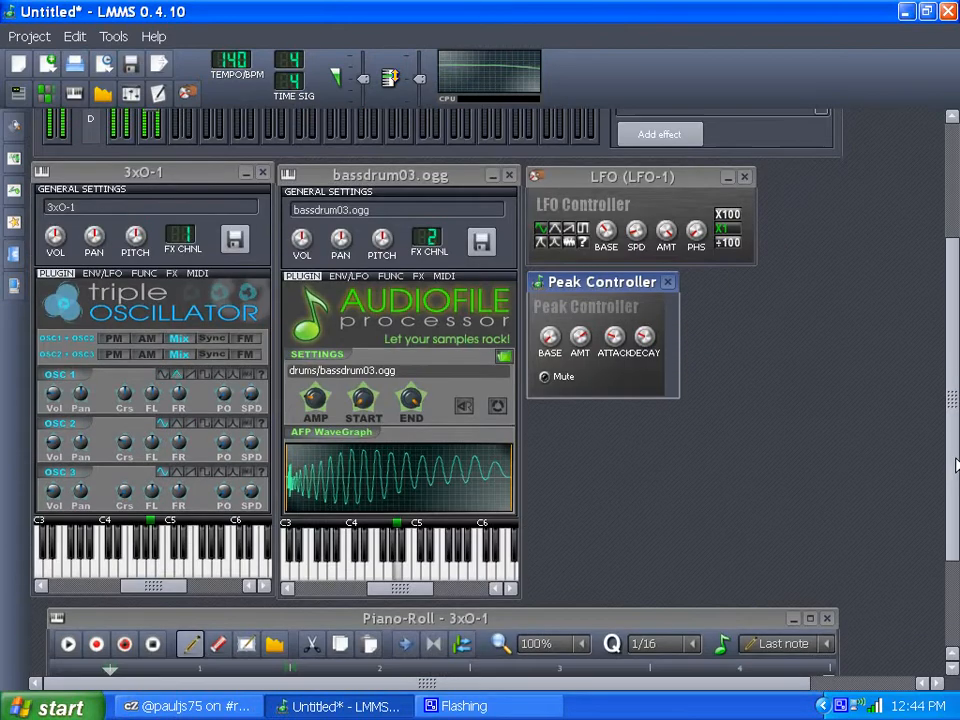
{"action": "left_click", "coordinate": [590, 345]}
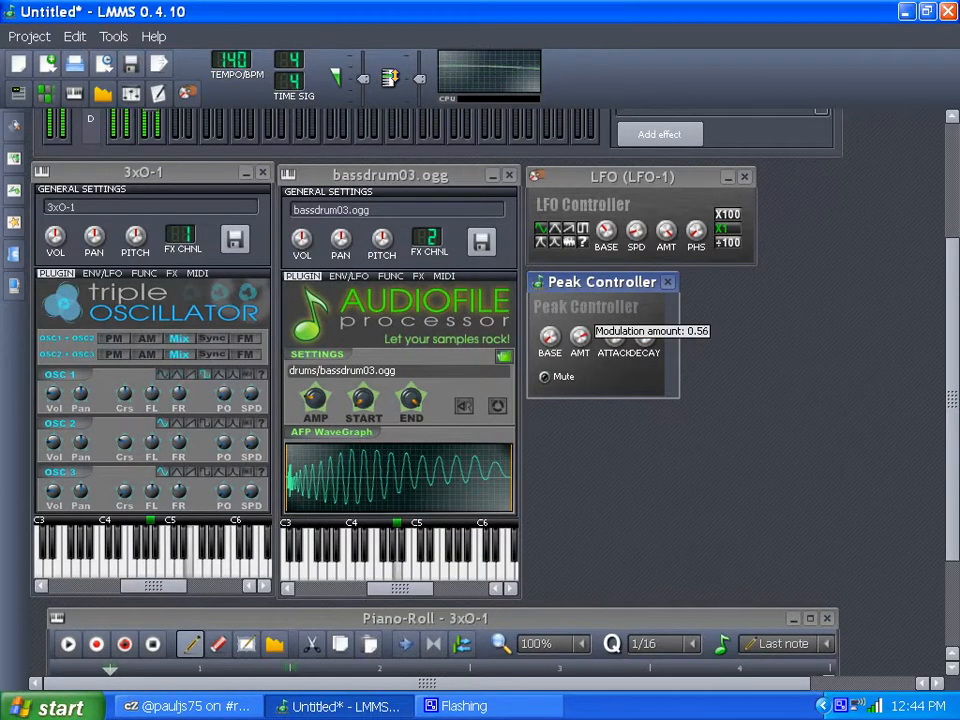
{"action": "left_click", "coordinate": [556, 343]}
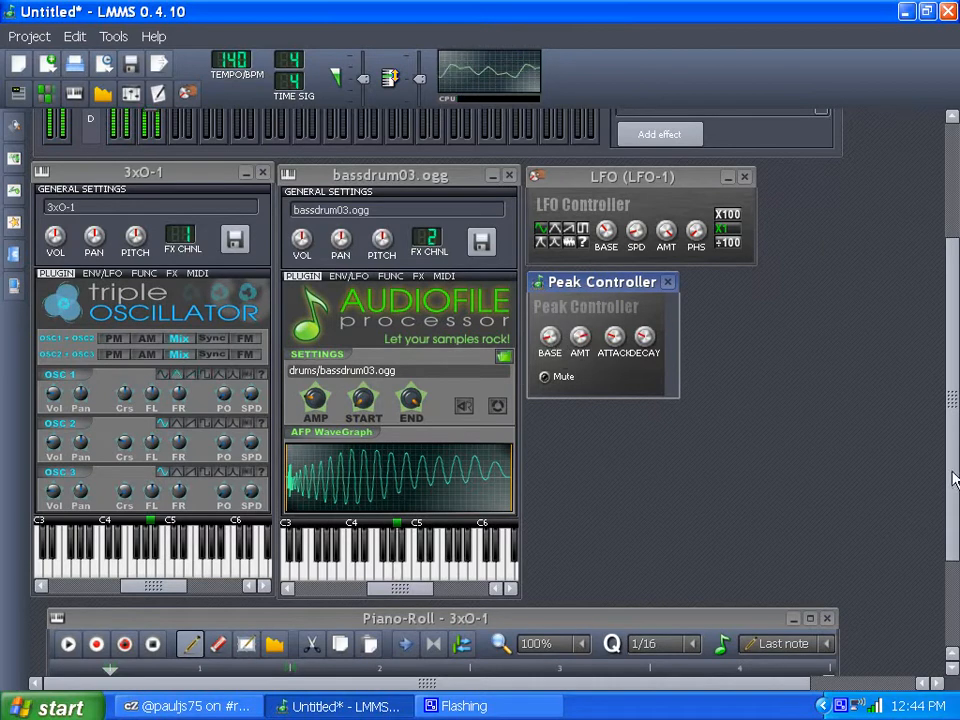
Step: Connect the OSC 3 wave shape of 3xO-1 to the user controller LFO-1
{"action": "scroll", "coordinate": [948, 432], "scroll_direction": "up", "scroll_amount": 6}
{"action": "scroll", "coordinate": [948, 432], "scroll_direction": "down", "scroll_amount": 3}
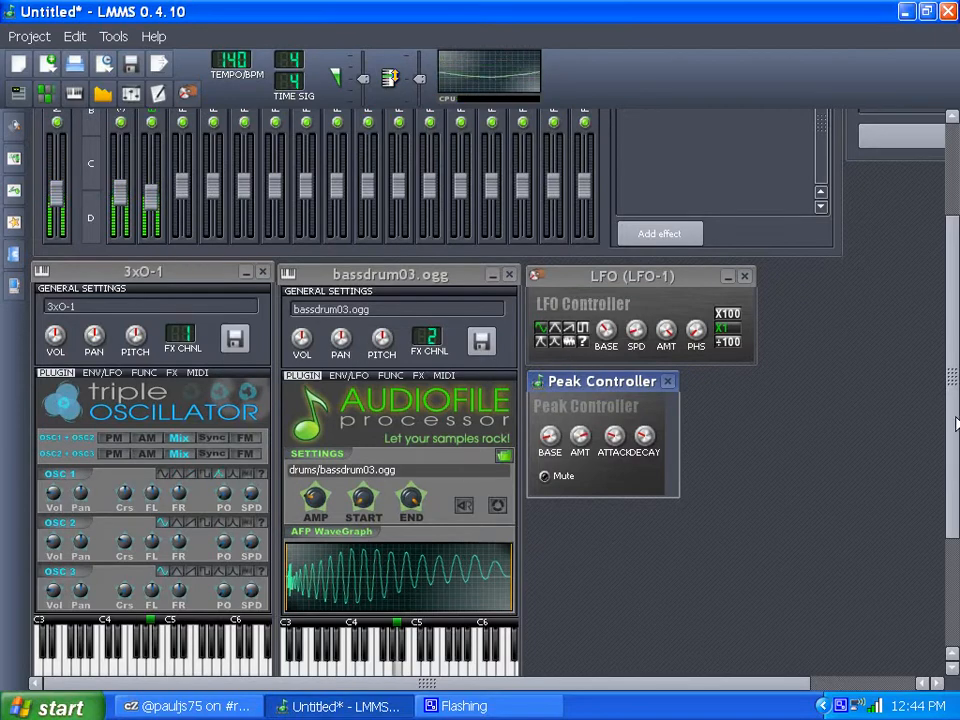
{"action": "mouse_move", "coordinate": [957, 421]}
{"action": "left_mouse_down"}
{"action": "mouse_move", "coordinate": [950, 452]}
{"action": "mouse_move", "coordinate": [948, 440]}
{"action": "left_mouse_up"}
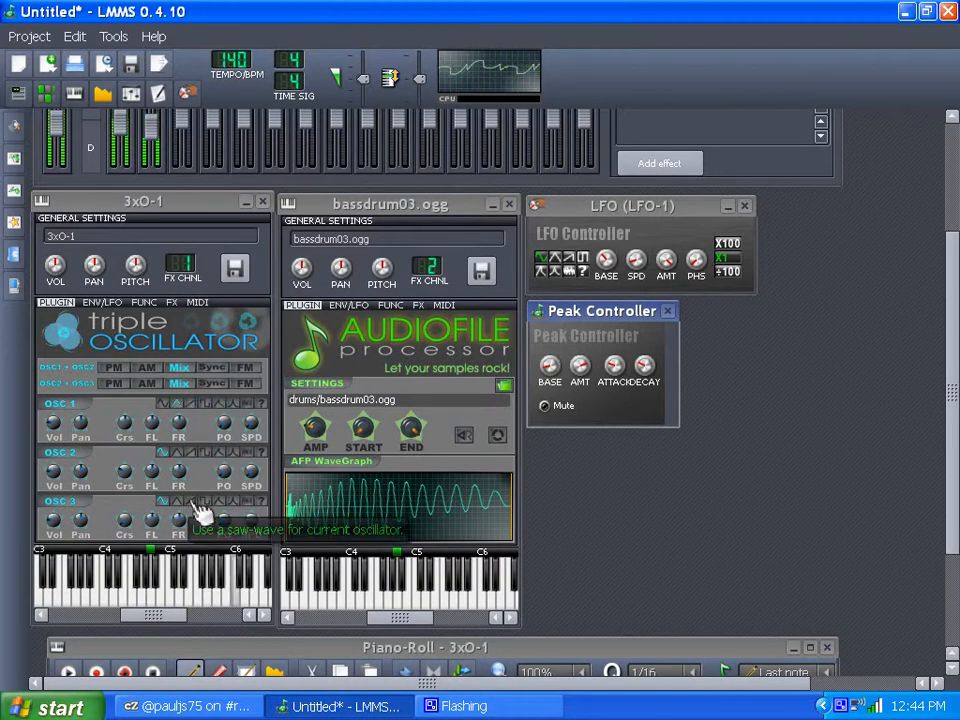
{"action": "right_click", "coordinate": [199, 507]}
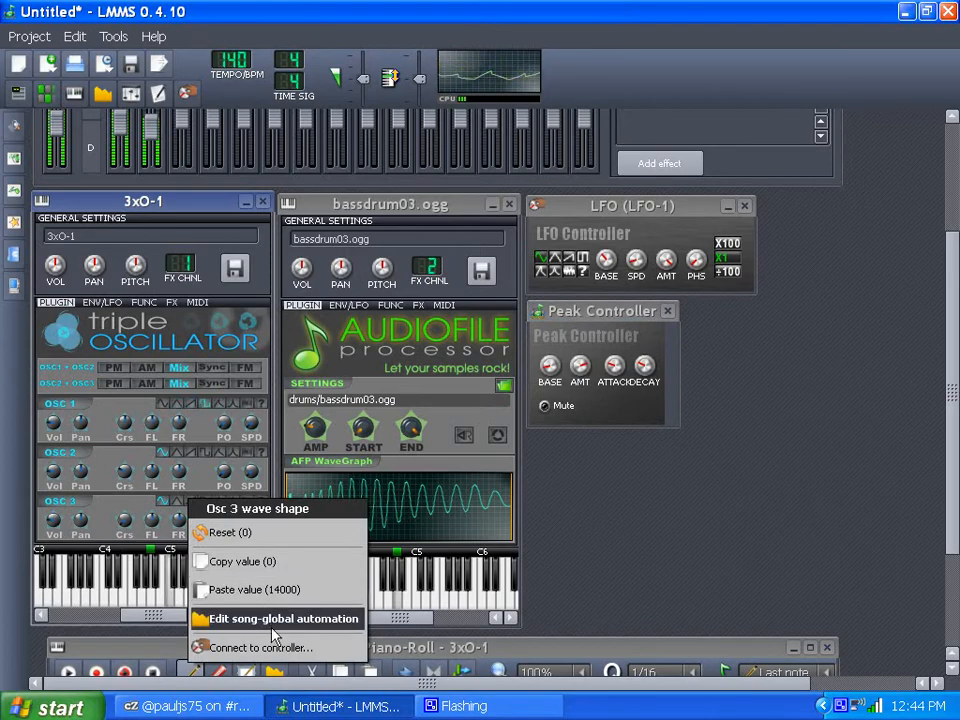
{"action": "left_click", "coordinate": [238, 646]}
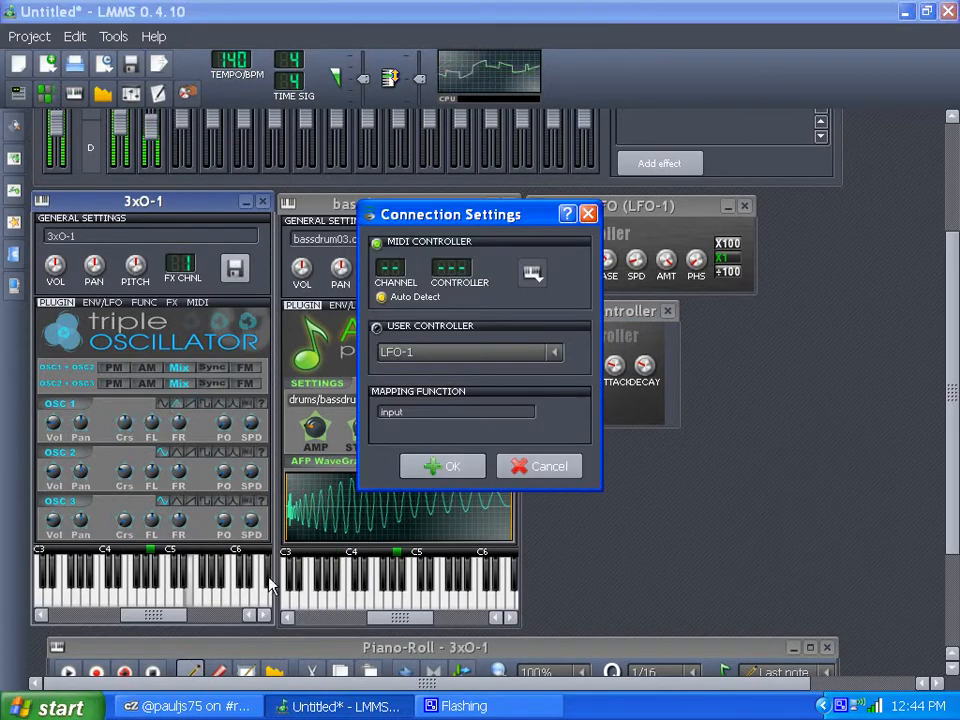
{"action": "left_click", "coordinate": [386, 333]}
{"action": "left_click_drag", "start_coordinate": [424, 217], "coordinate": [757, 323]}
{"action": "left_click", "coordinate": [770, 573]}
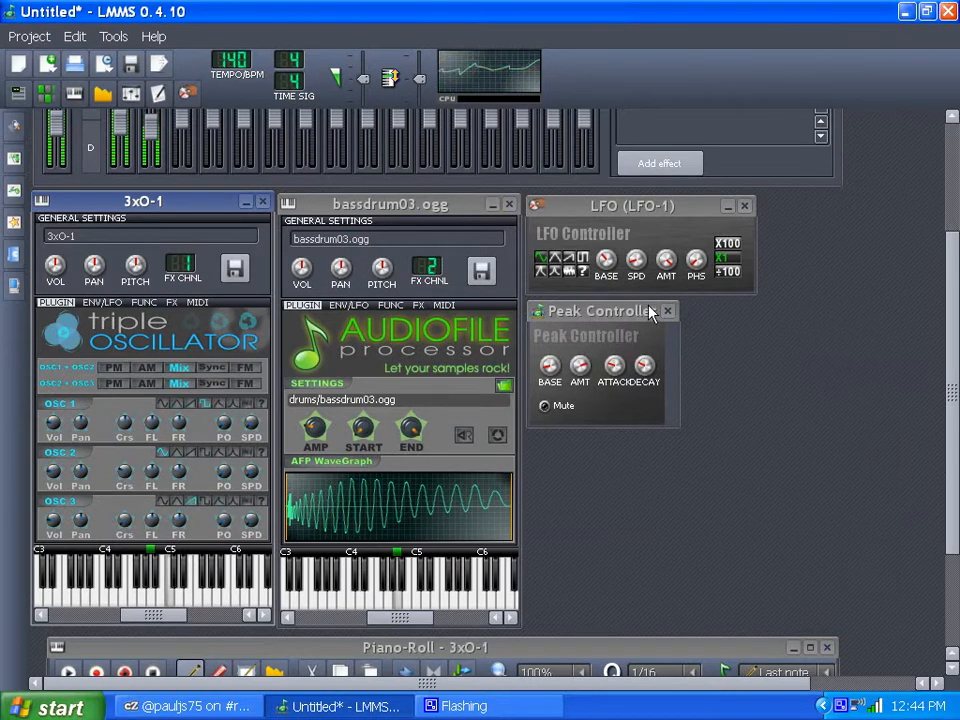
Step: Set the LFO-1 base to about 0.52 and sync its speed to a whole note
{"action": "left_click", "coordinate": [607, 259]}
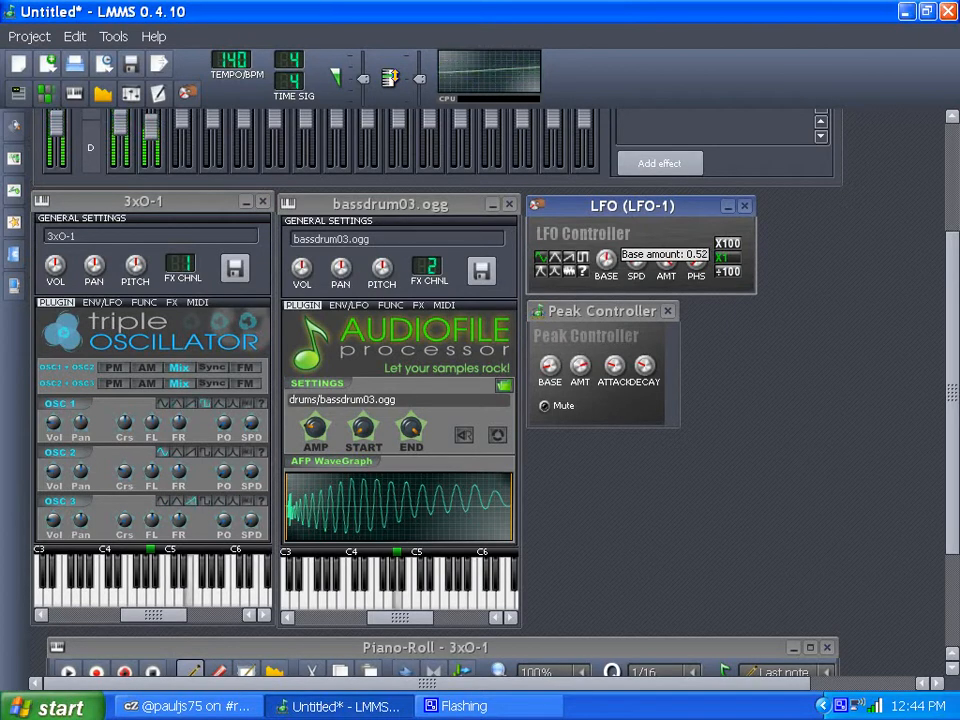
{"action": "left_click", "coordinate": [641, 270]}
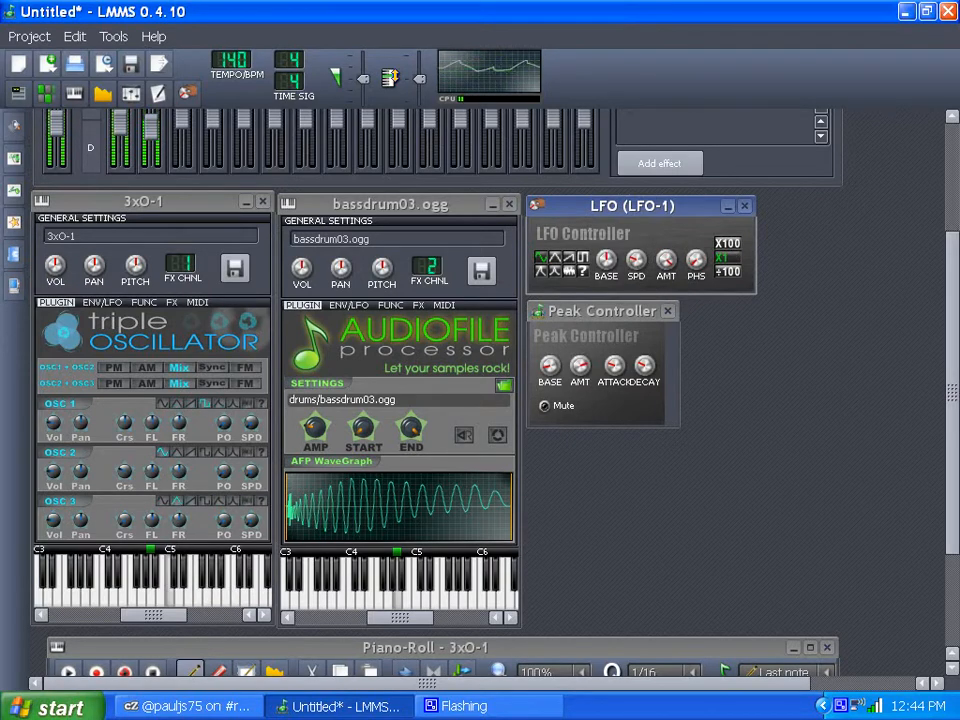
{"action": "right_click", "coordinate": [636, 262]}
{"action": "mouse_move", "coordinate": [688, 441]}
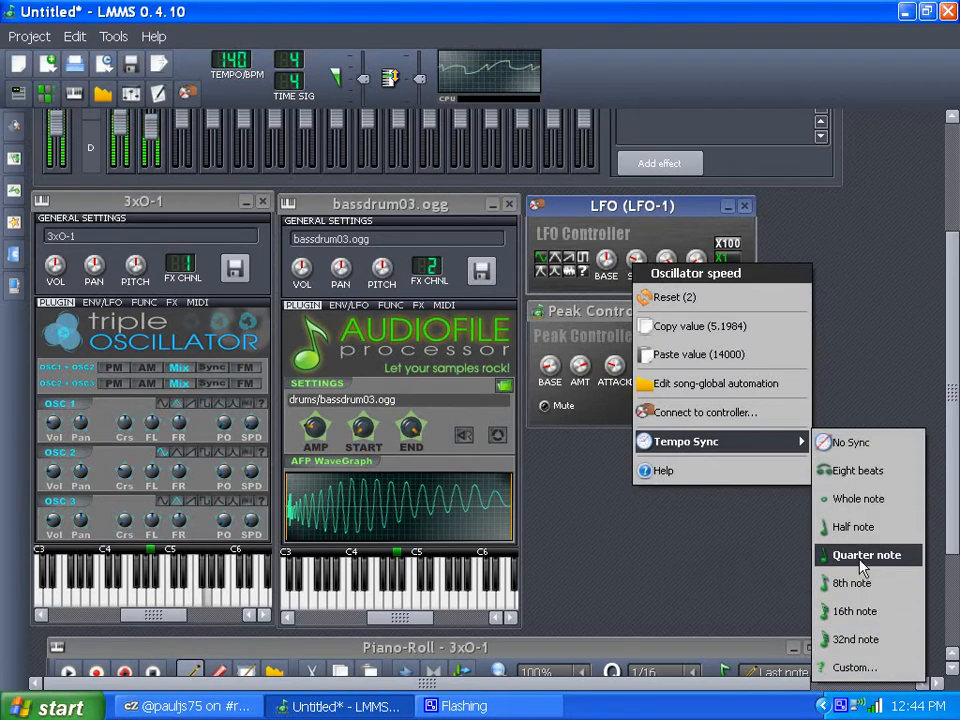
{"action": "left_click", "coordinate": [857, 509]}
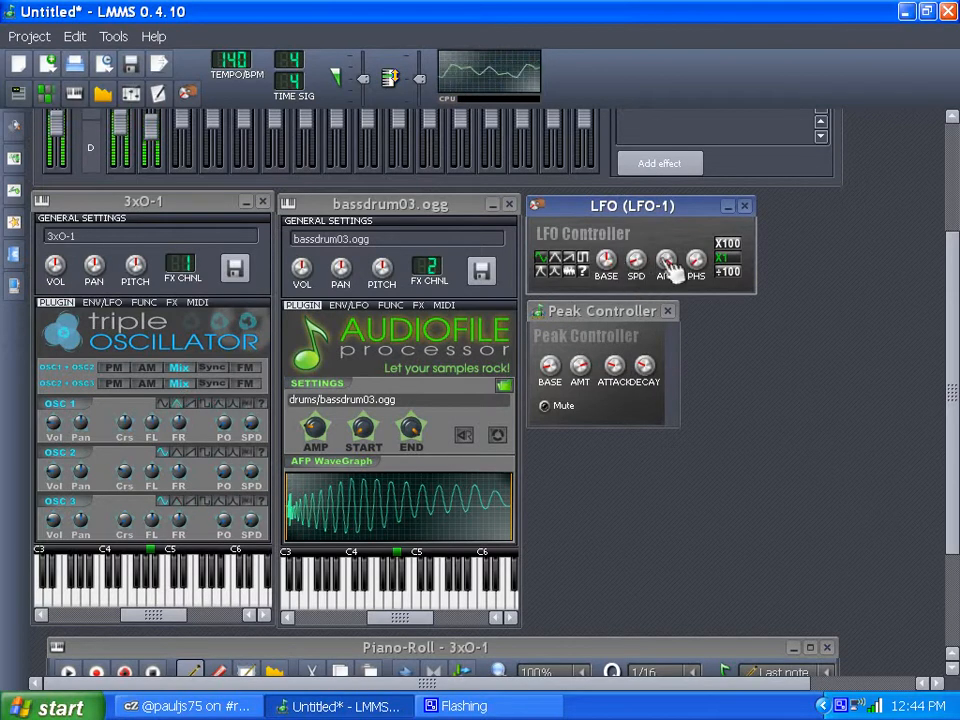
Step: Change the tempo sync of the LFO-1 speed to eight beats
{"action": "right_click", "coordinate": [636, 261]}
{"action": "mouse_move", "coordinate": [738, 445]}
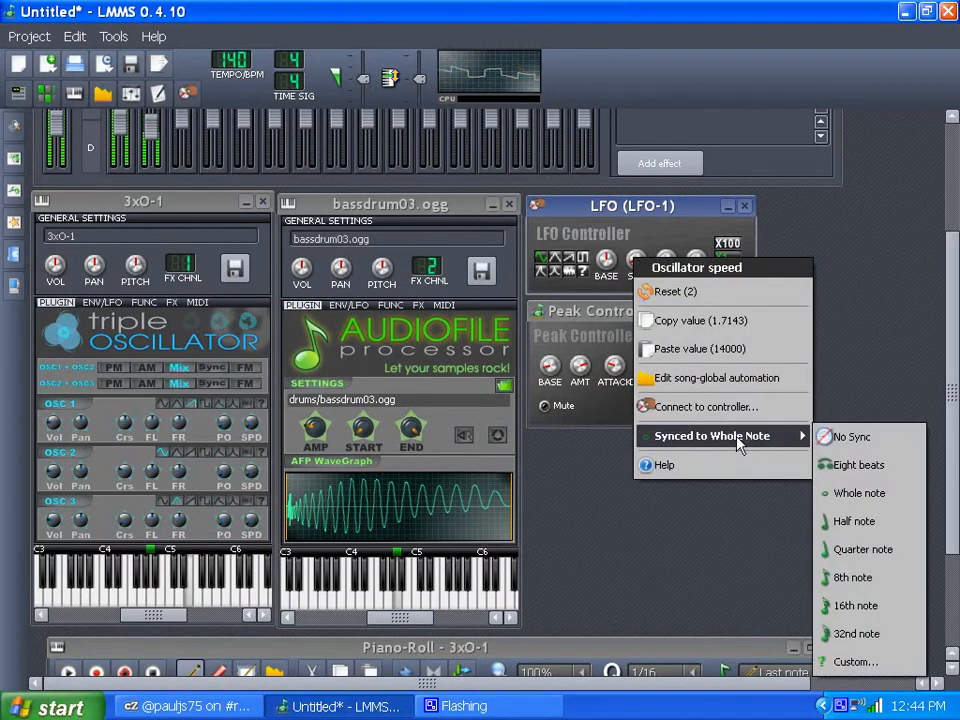
{"action": "left_click", "coordinate": [870, 466]}
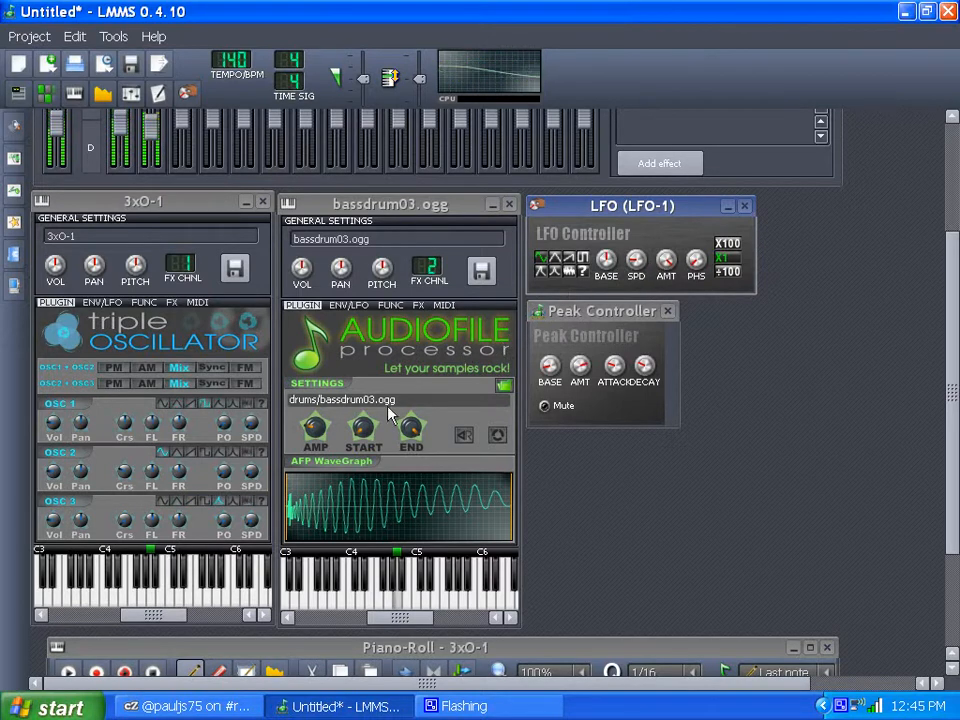
Step: Adjust the left fine detuning of OSC 1 and OSC 2 in 3xO-1, using Mix mode between the two oscillators
{"action": "left_click", "coordinate": [155, 425]}
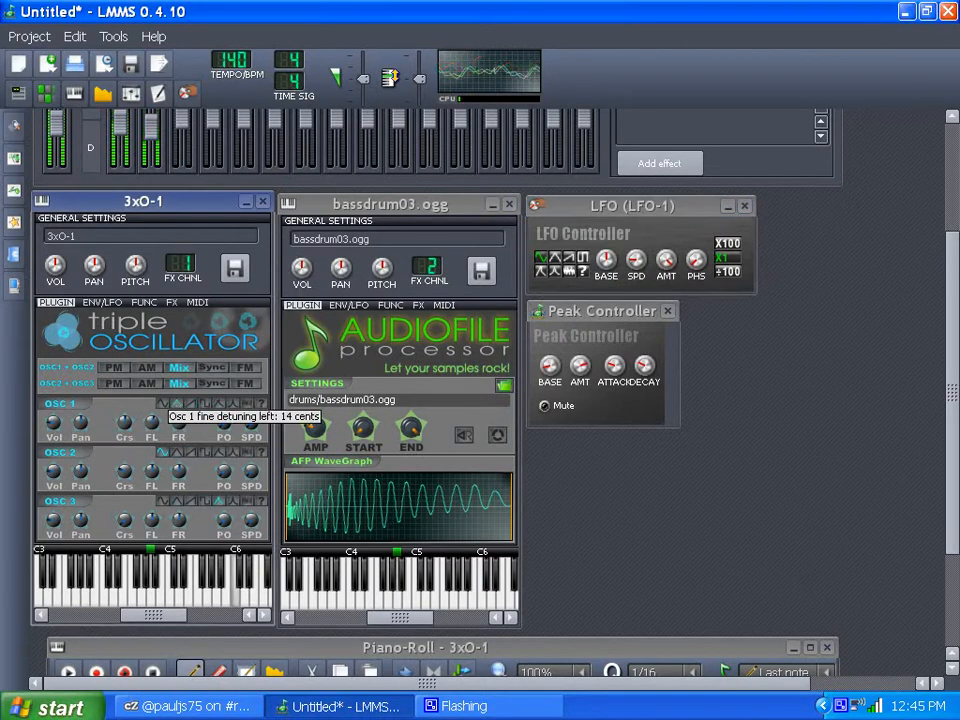
{"action": "left_click_drag", "start_coordinate": [155, 425], "coordinate": [155, 425]}
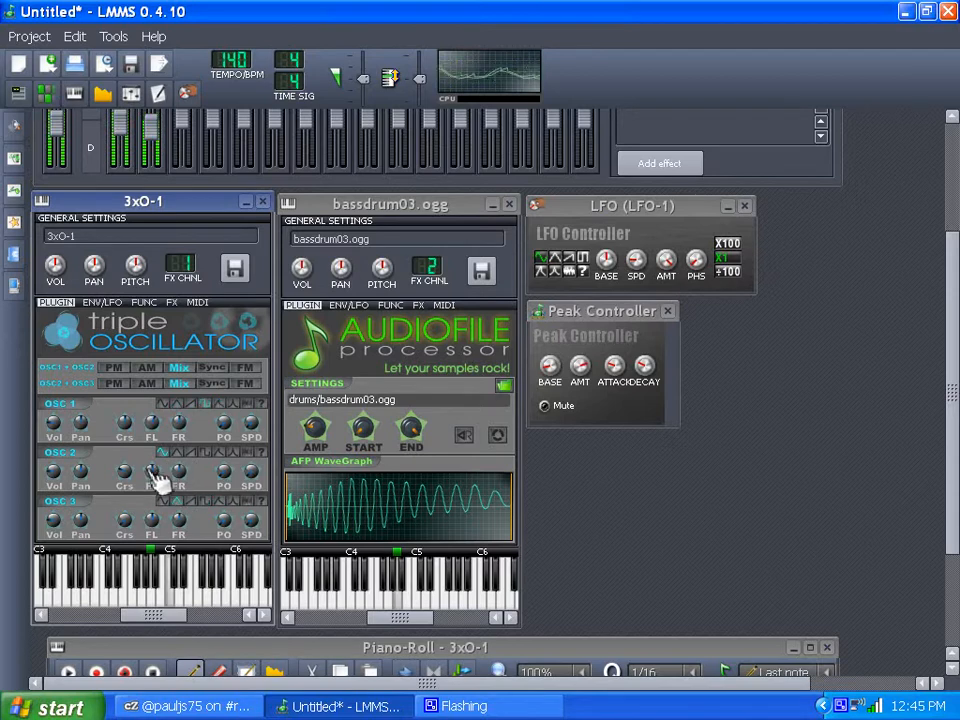
{"action": "mouse_move", "coordinate": [161, 478]}
{"action": "left_mouse_down"}
{"action": "mouse_move", "coordinate": [162, 470]}
{"action": "mouse_move", "coordinate": [165, 478]}
{"action": "left_mouse_up"}
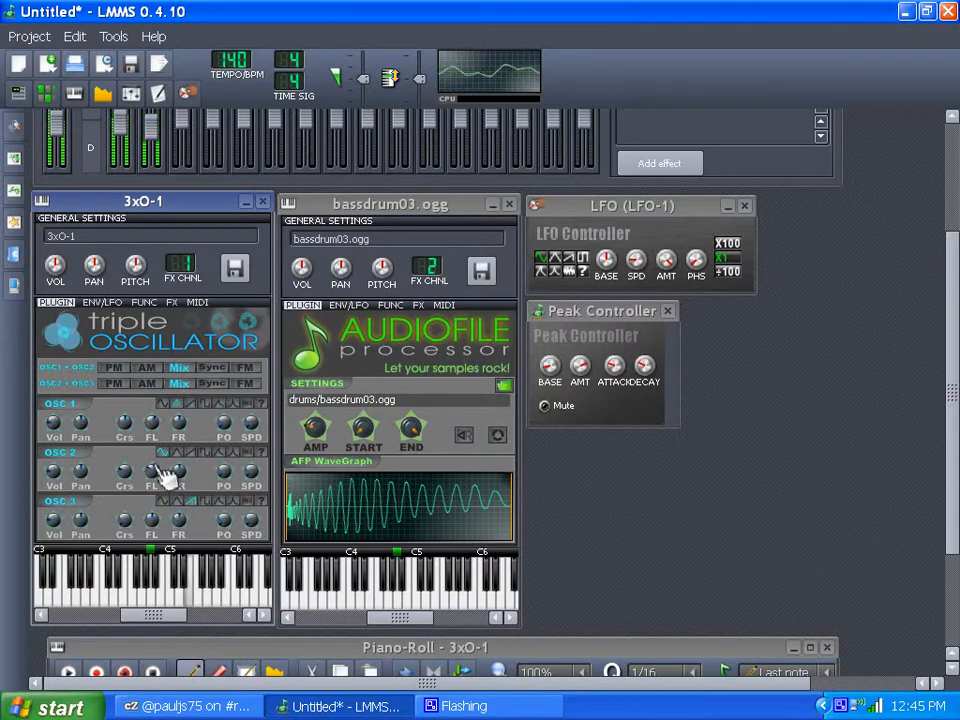
{"action": "left_click", "coordinate": [181, 368]}
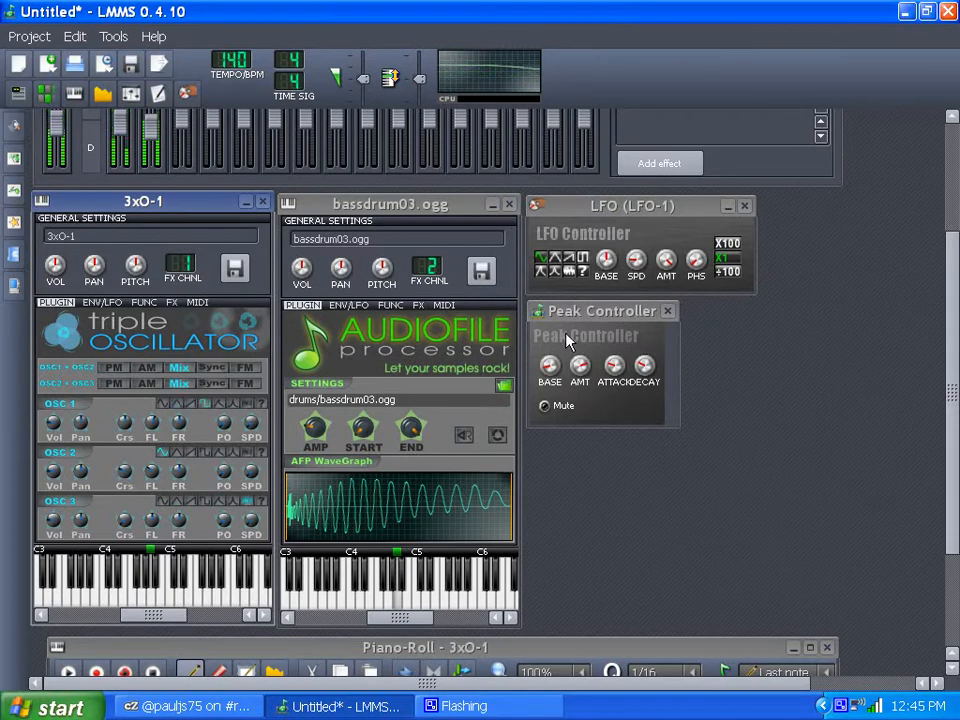
Step: Fine-tune the Peak Controller's base amount
{"action": "left_click", "coordinate": [550, 366]}
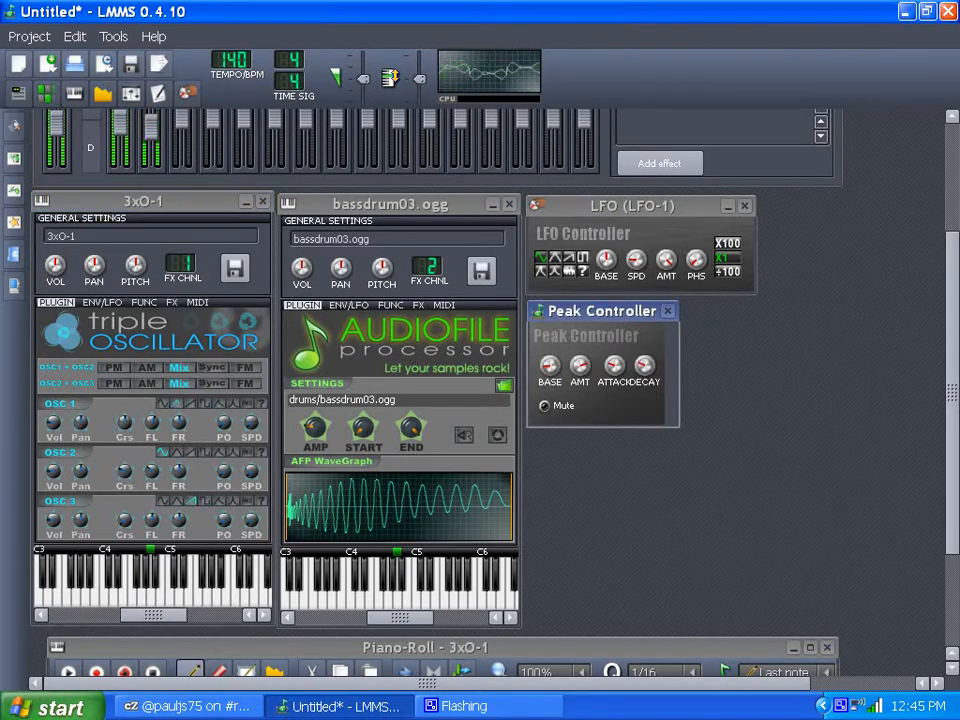
{"action": "left_click", "coordinate": [552, 369]}
{"action": "mouse_move", "coordinate": [552, 368]}
{"action": "left_mouse_down"}
{"action": "mouse_move", "coordinate": [552, 348]}
{"action": "mouse_move", "coordinate": [552, 365]}
{"action": "left_mouse_up"}
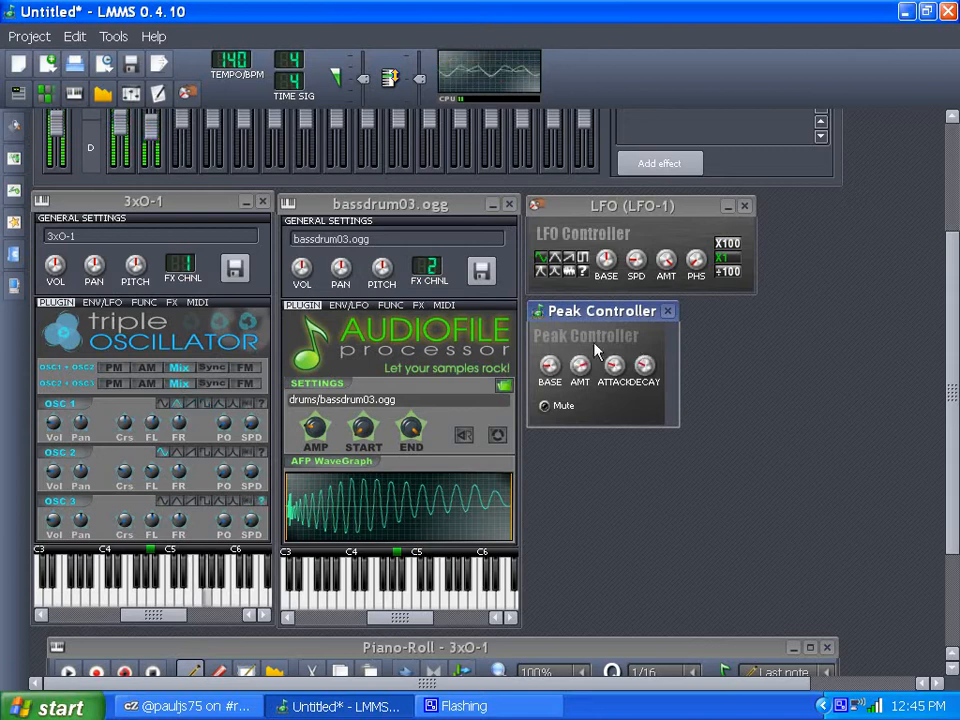
Step: Raise the LFO-1 base, reduce its modulation amount and set its speed to about 3.23
{"action": "left_click", "coordinate": [608, 263]}
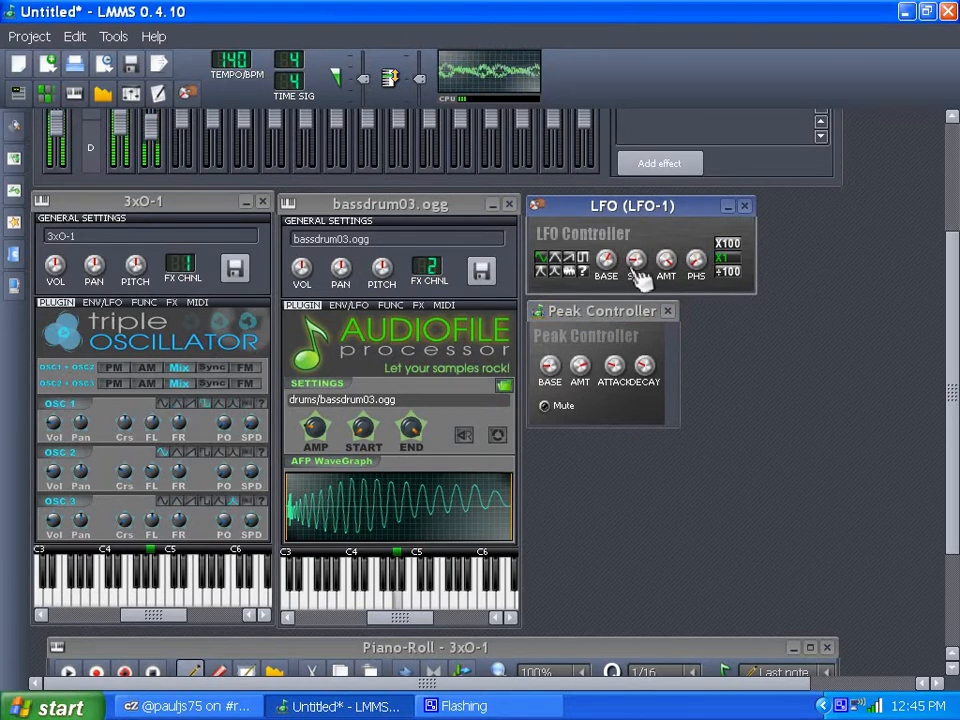
{"action": "left_click", "coordinate": [681, 267]}
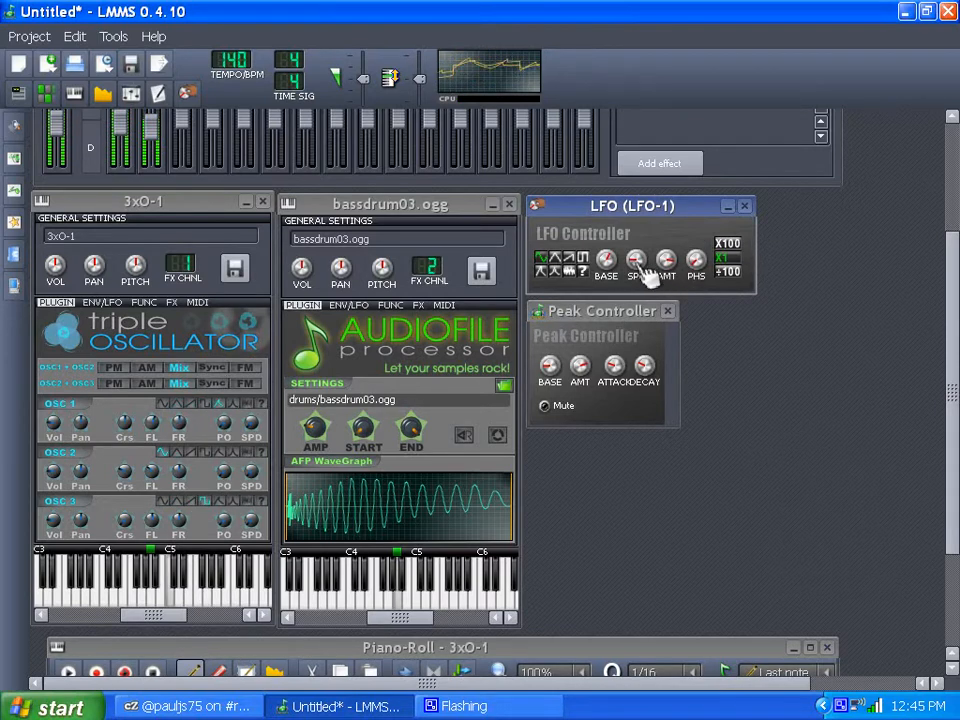
{"action": "left_click", "coordinate": [644, 268]}
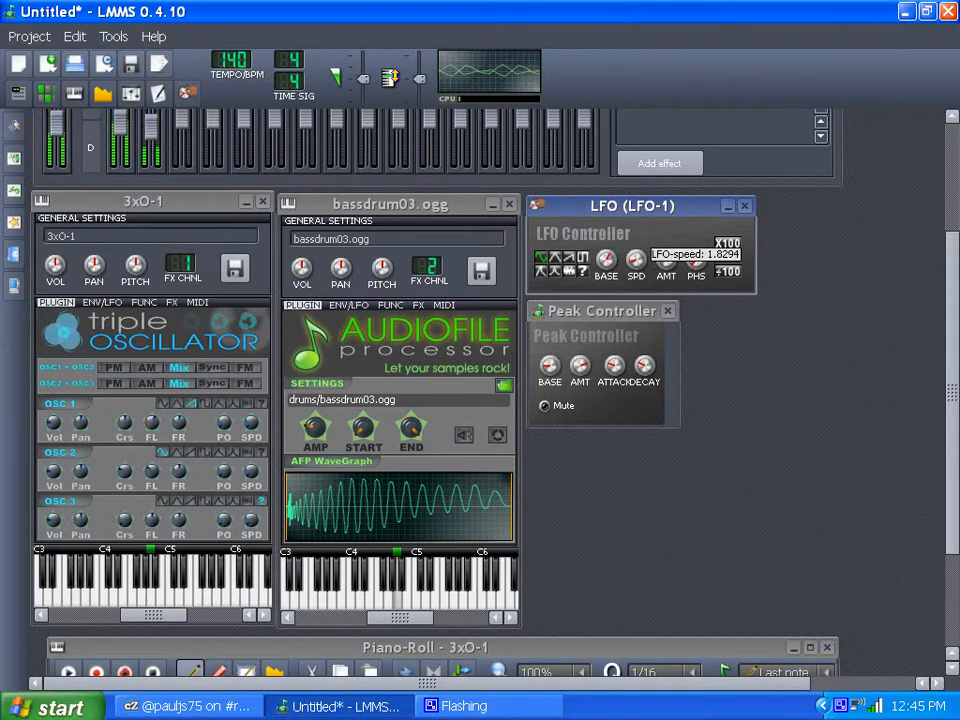
{"action": "left_click_drag", "start_coordinate": [638, 264], "coordinate": [638, 259]}
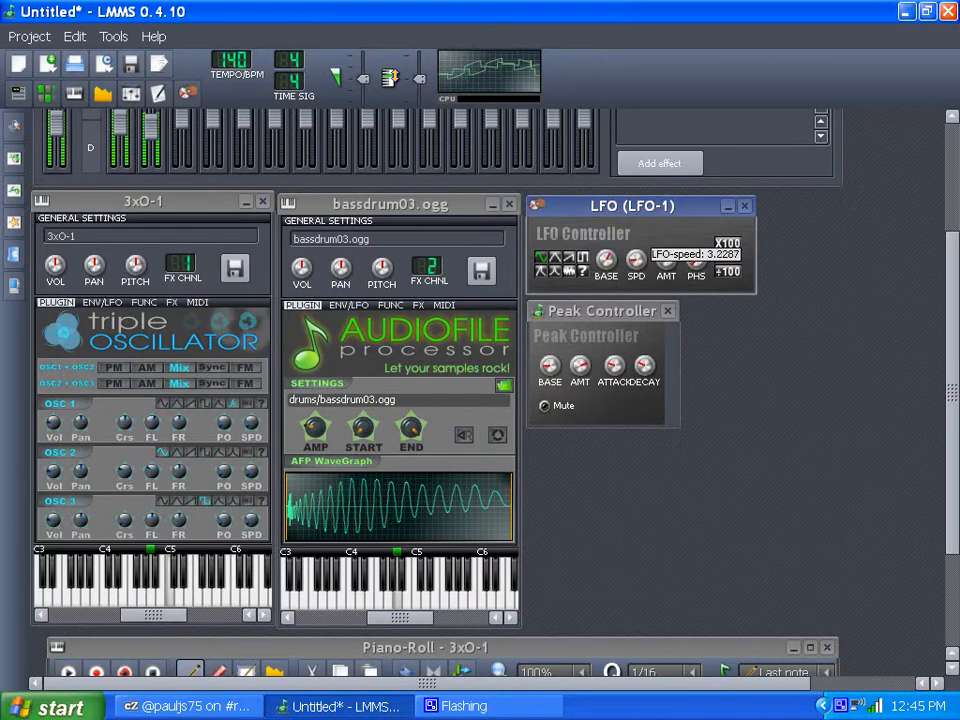
Step: Fine-tune the LFO-1 modulation amount, base and speed while the song plays
{"action": "left_click", "coordinate": [668, 266]}
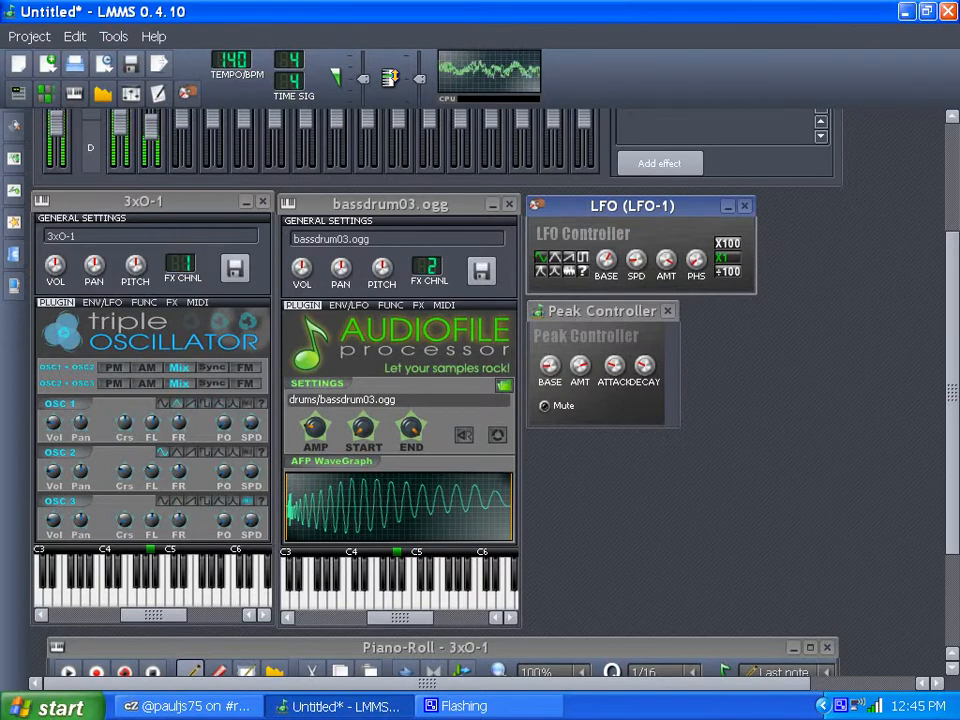
{"action": "left_click", "coordinate": [666, 260]}
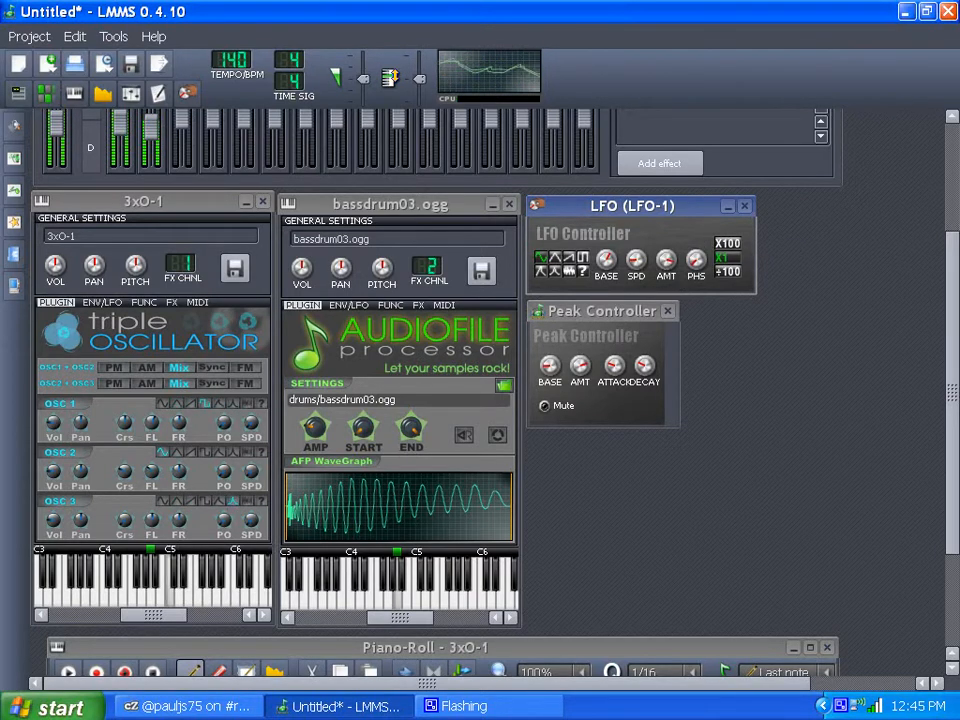
{"action": "mouse_move", "coordinate": [677, 277]}
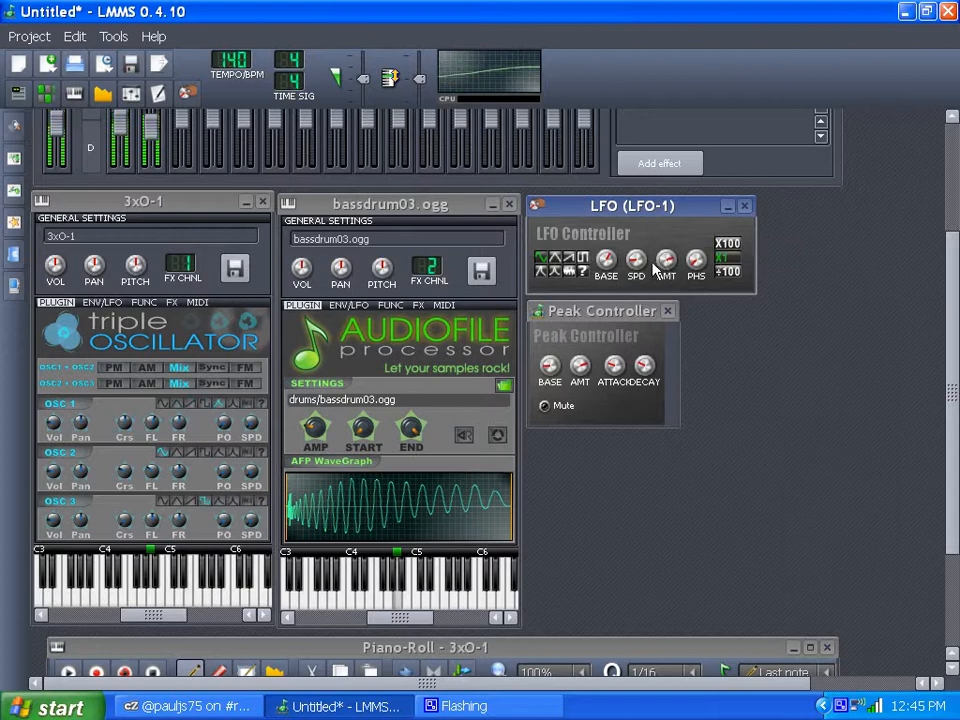
{"action": "left_click", "coordinate": [606, 260]}
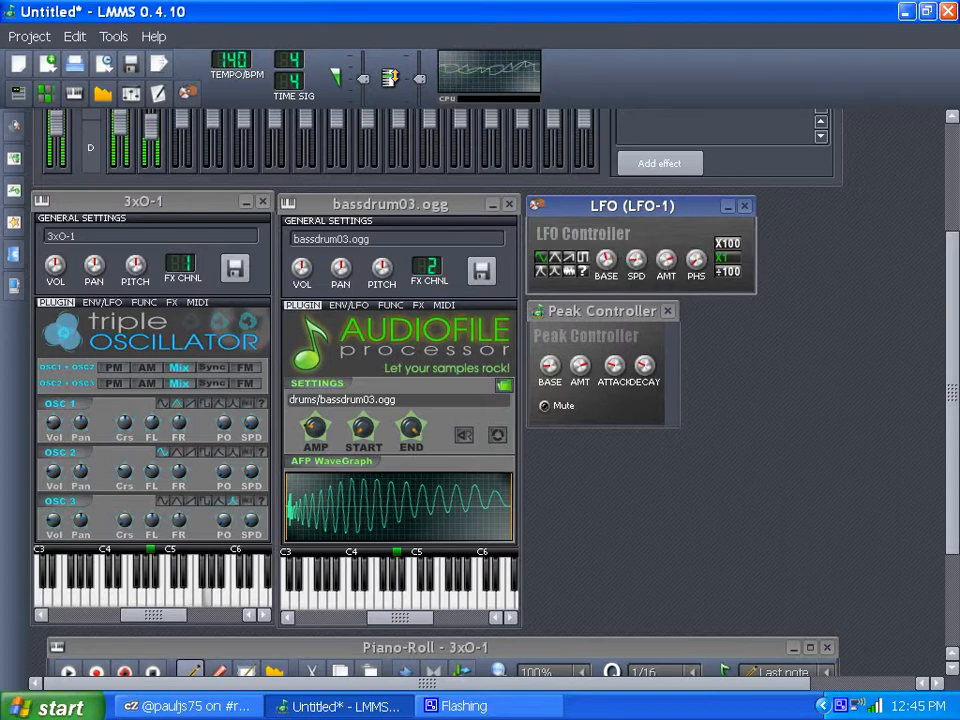
{"action": "left_click_drag", "start_coordinate": [606, 260], "coordinate": [606, 248]}
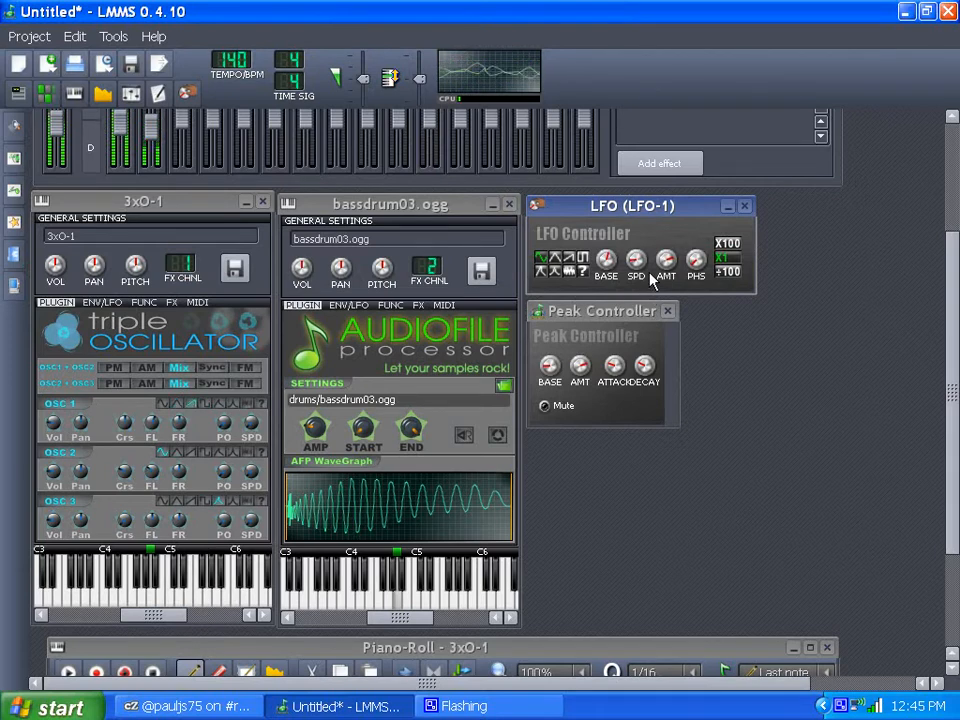
{"action": "left_click_drag", "start_coordinate": [642, 263], "coordinate": [642, 251]}
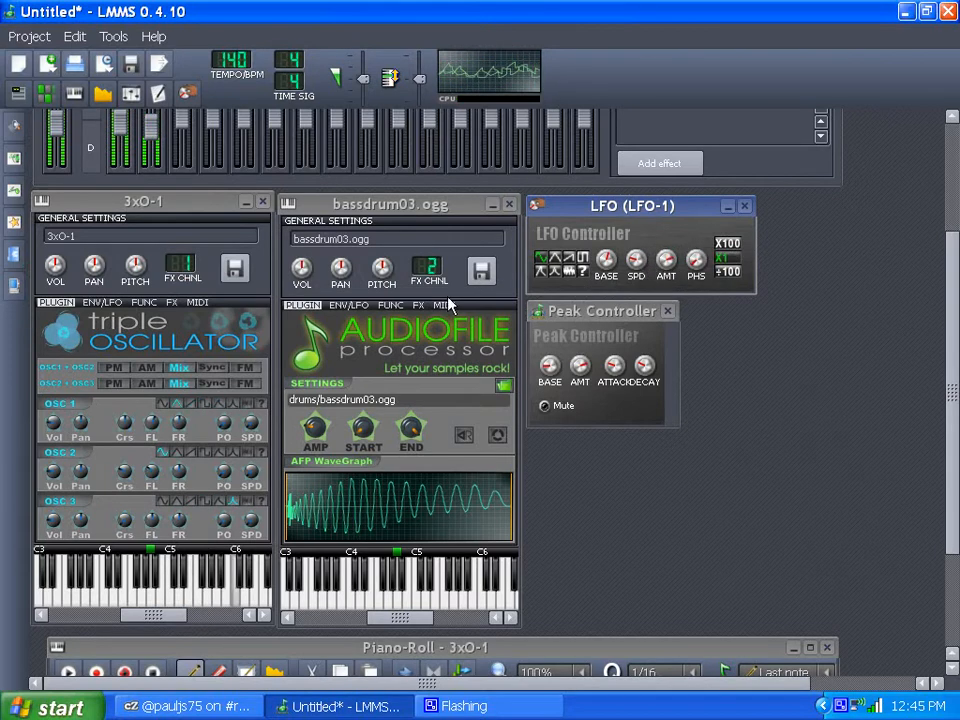
{"action": "left_click_drag", "start_coordinate": [955, 467], "coordinate": [950, 360]}
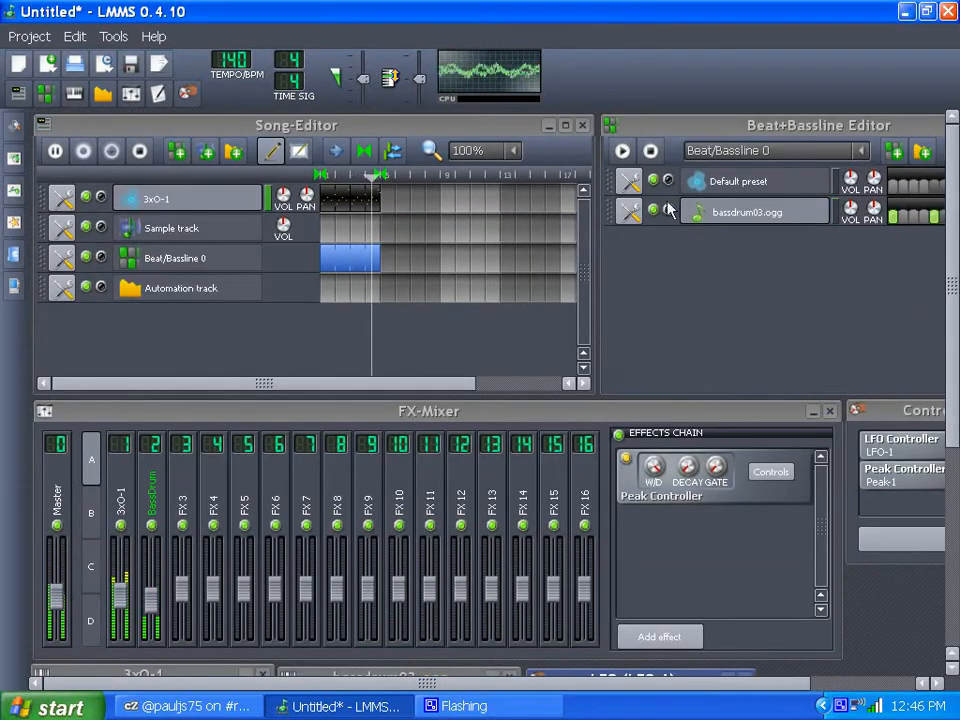
Step: Draw four rising short notes in the first bar of the Default preset's pattern in the Piano-Roll, and close it
{"action": "left_click", "coordinate": [728, 187]}
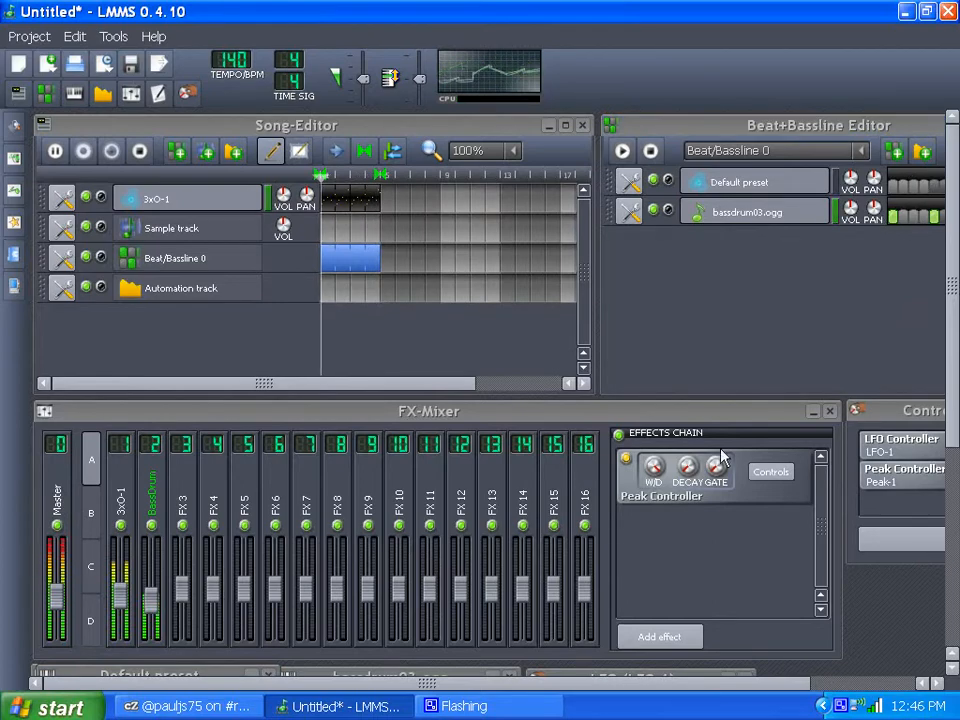
{"action": "left_click_drag", "start_coordinate": [951, 414], "coordinate": [953, 615]}
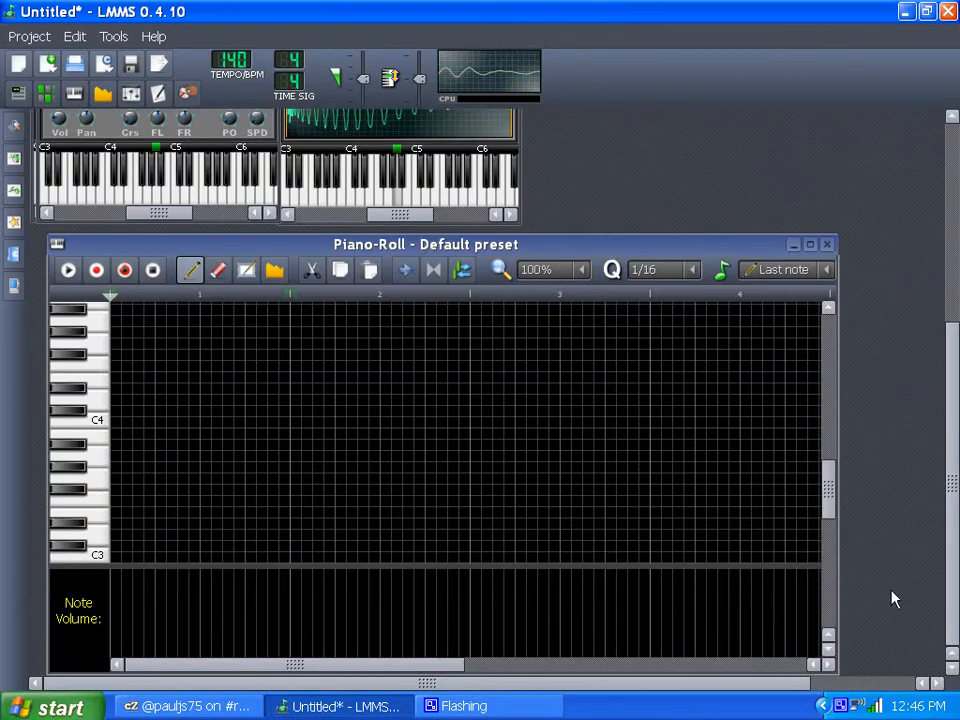
{"action": "left_click", "coordinate": [128, 378]}
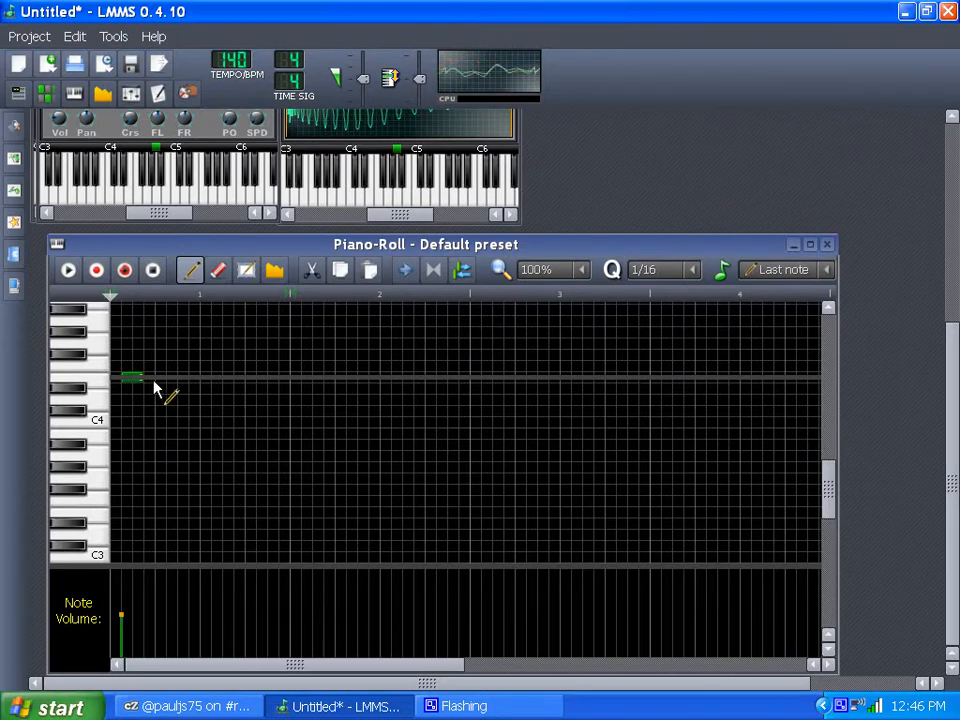
{"action": "left_click", "coordinate": [195, 355]}
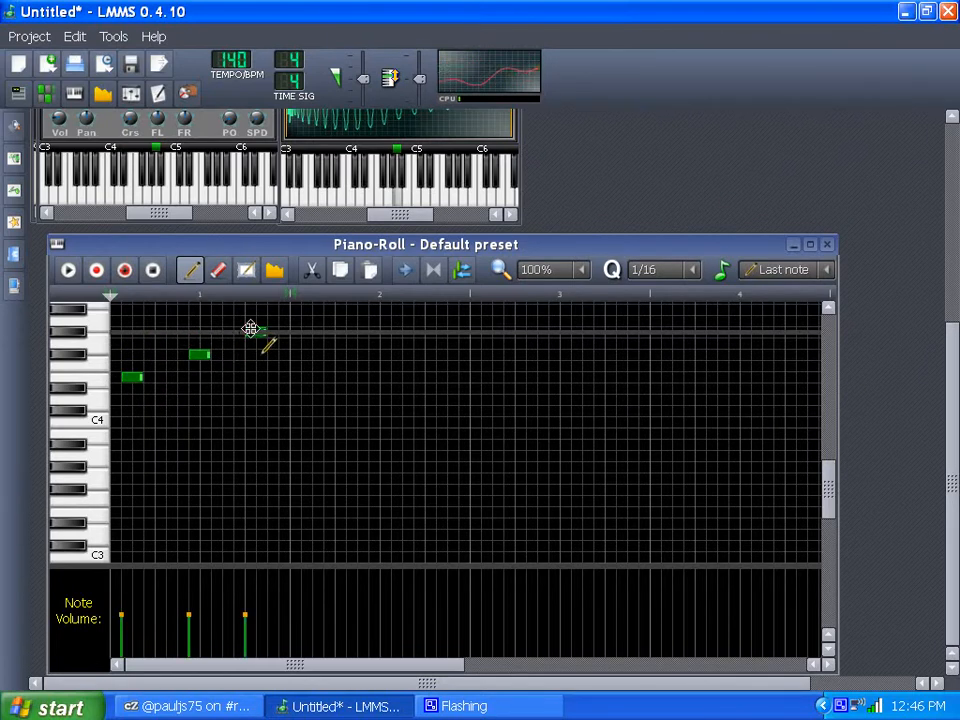
{"action": "left_click", "coordinate": [251, 331]}
{"action": "left_click_drag", "start_coordinate": [207, 355], "coordinate": [183, 354]}
{"action": "left_click_drag", "start_coordinate": [250, 332], "coordinate": [228, 332]}
{"action": "left_click_drag", "start_coordinate": [828, 495], "coordinate": [797, 467]}
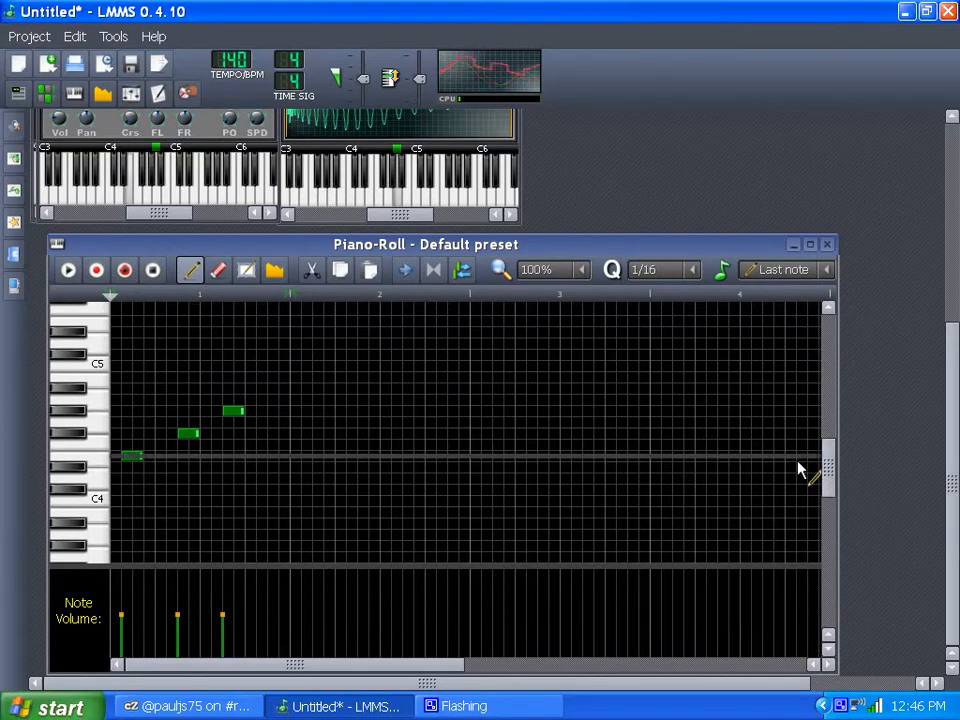
{"action": "left_click_drag", "start_coordinate": [274, 374], "coordinate": [270, 375]}
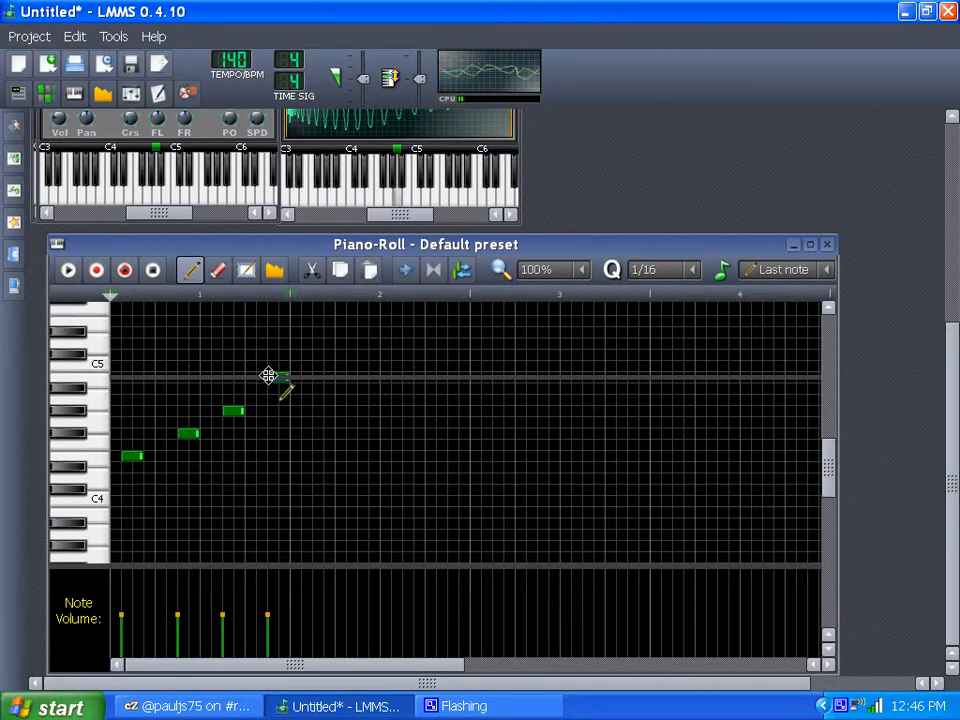
{"action": "left_click", "coordinate": [826, 245]}
Step: Open the Default preset instrument window, place it below the Peak Controller and assign it to FX channel 3
{"action": "left_click_drag", "start_coordinate": [952, 395], "coordinate": [955, 181]}
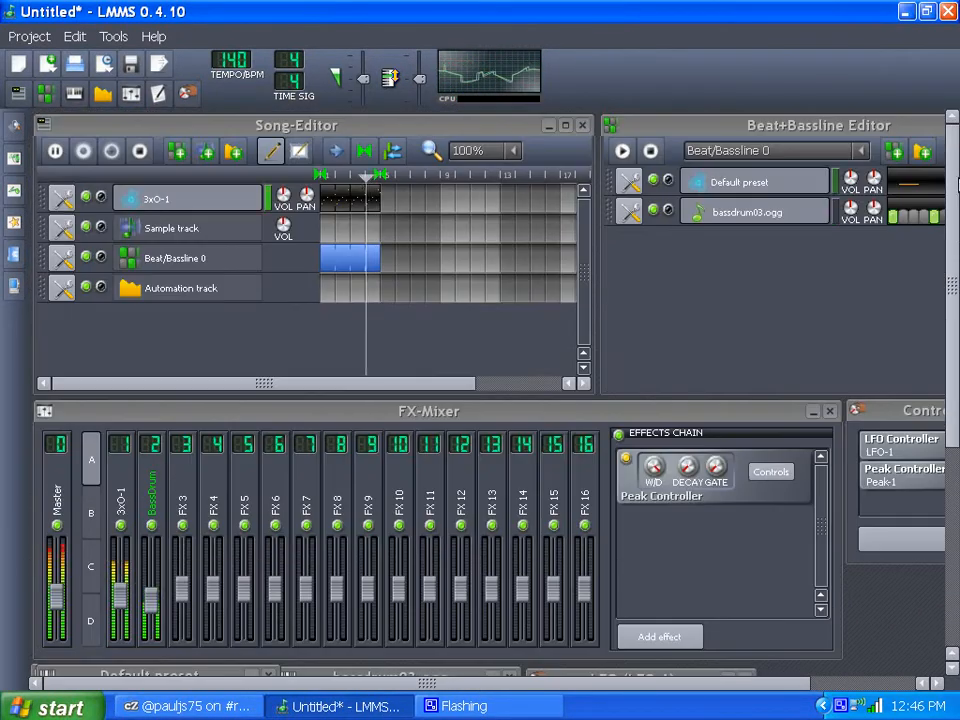
{"action": "left_click", "coordinate": [733, 186]}
{"action": "left_click_drag", "start_coordinate": [952, 322], "coordinate": [948, 418]}
{"action": "left_click", "coordinate": [754, 186]}
{"action": "left_click_drag", "start_coordinate": [130, 210], "coordinate": [632, 492]}
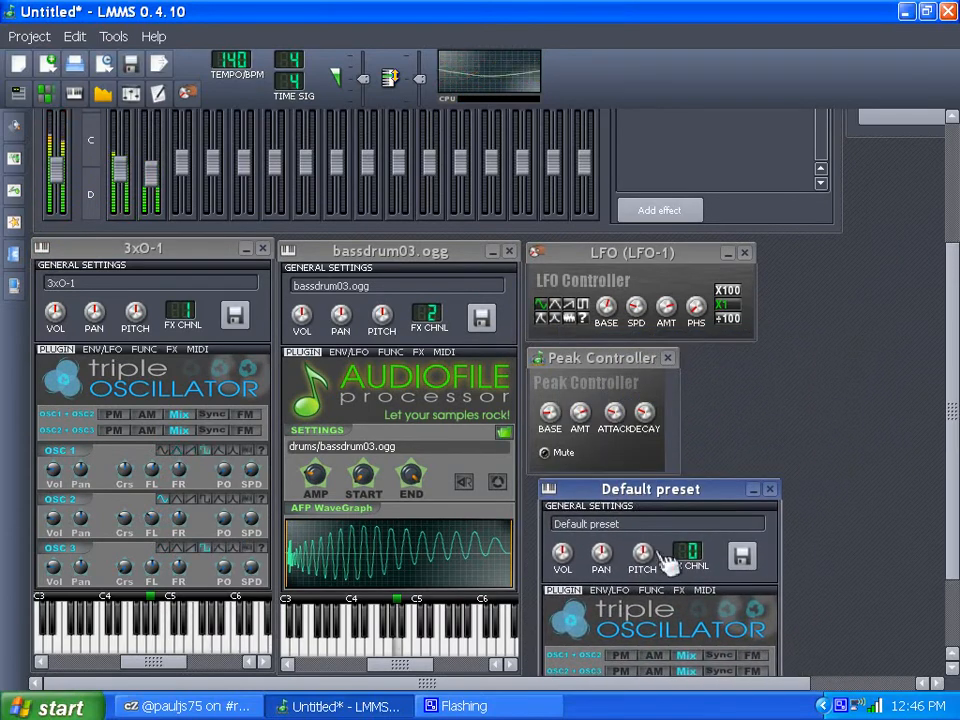
{"action": "scroll", "coordinate": [690, 553], "scroll_direction": "up", "scroll_amount": 3}
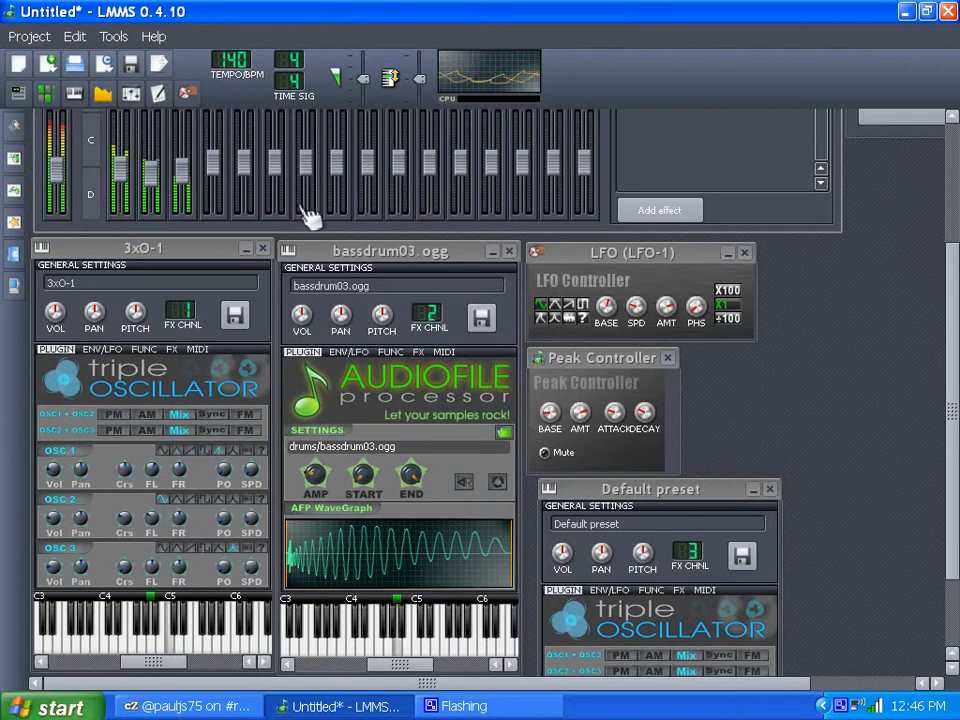
Step: Set the Default preset's OSC1 + OSC2 to PM, OSC 2 to a saw wave and OSC 3 to a square wave
{"action": "left_click_drag", "start_coordinate": [949, 386], "coordinate": [953, 470]}
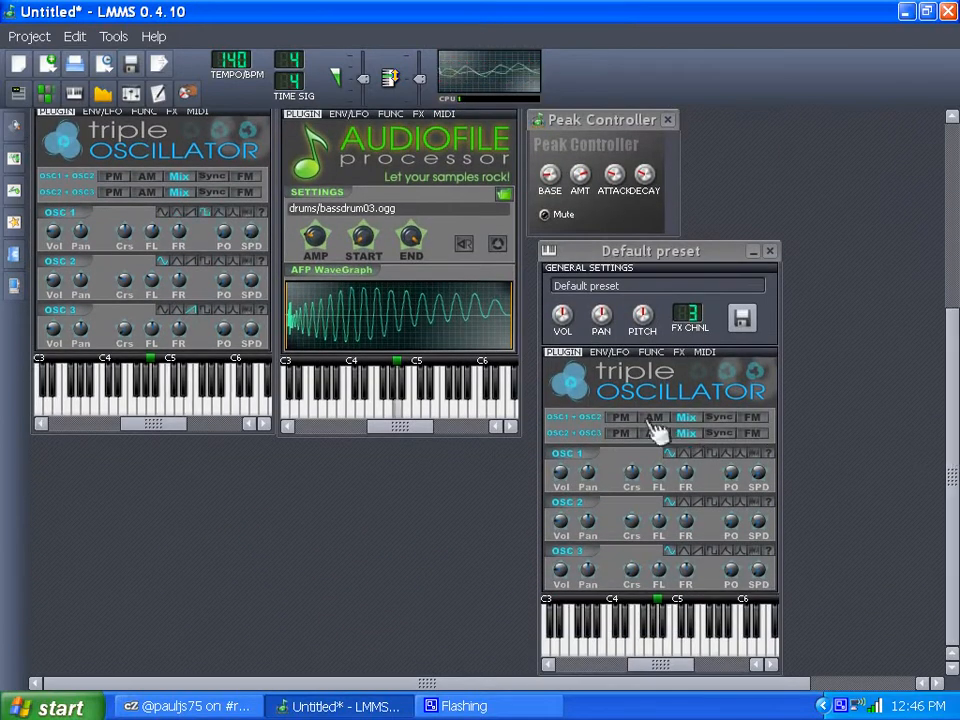
{"action": "left_click", "coordinate": [621, 416]}
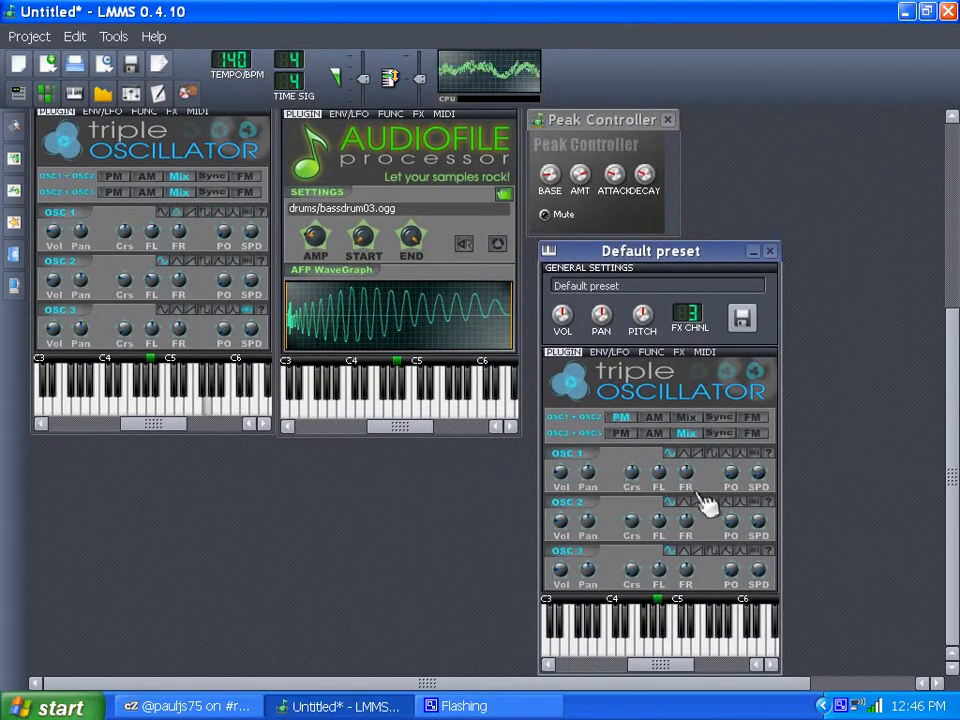
{"action": "left_click", "coordinate": [700, 502]}
{"action": "left_click", "coordinate": [709, 551]}
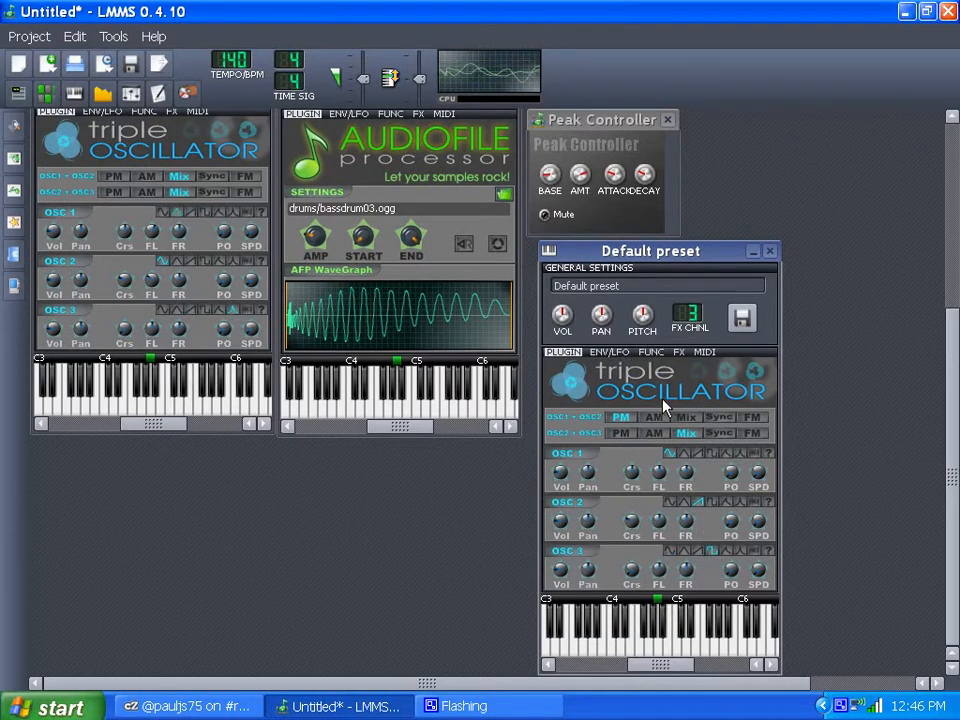
Step: Try connecting the Default preset's base note to the Peak-1 user controller
{"action": "right_click", "coordinate": [658, 603]}
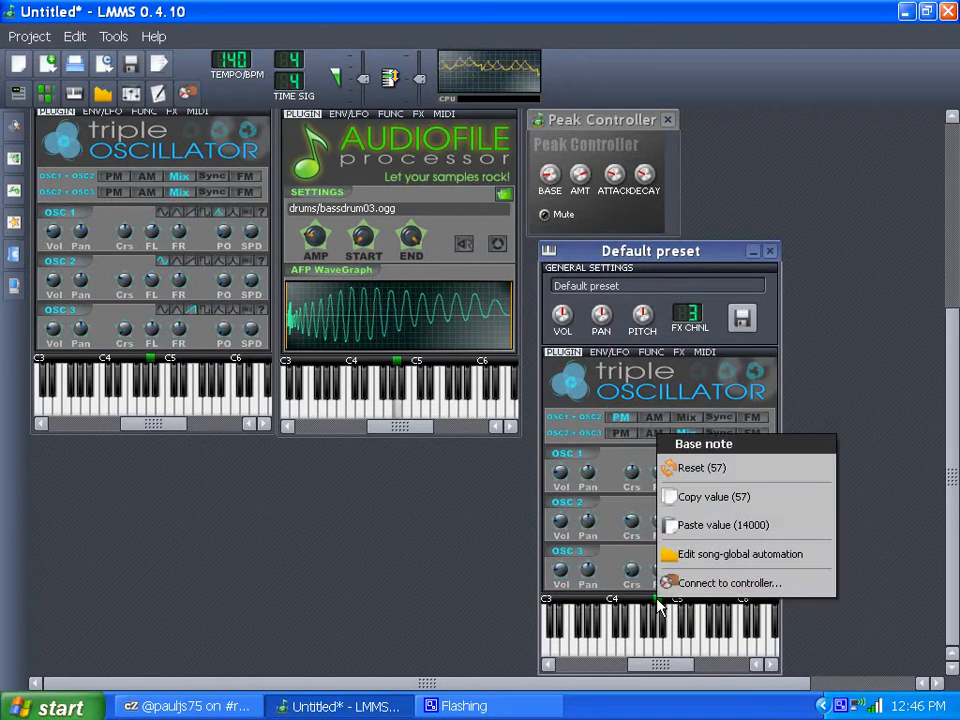
{"action": "left_click", "coordinate": [745, 583]}
{"action": "left_click", "coordinate": [404, 335]}
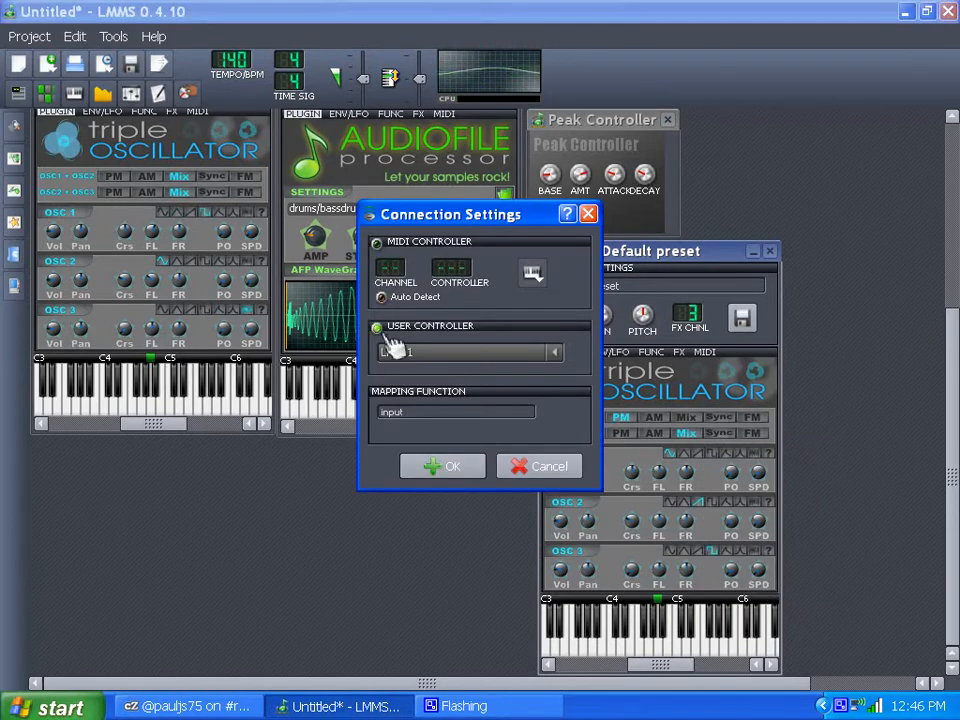
{"action": "scroll", "coordinate": [553, 358], "scroll_direction": "down", "scroll_amount": 1}
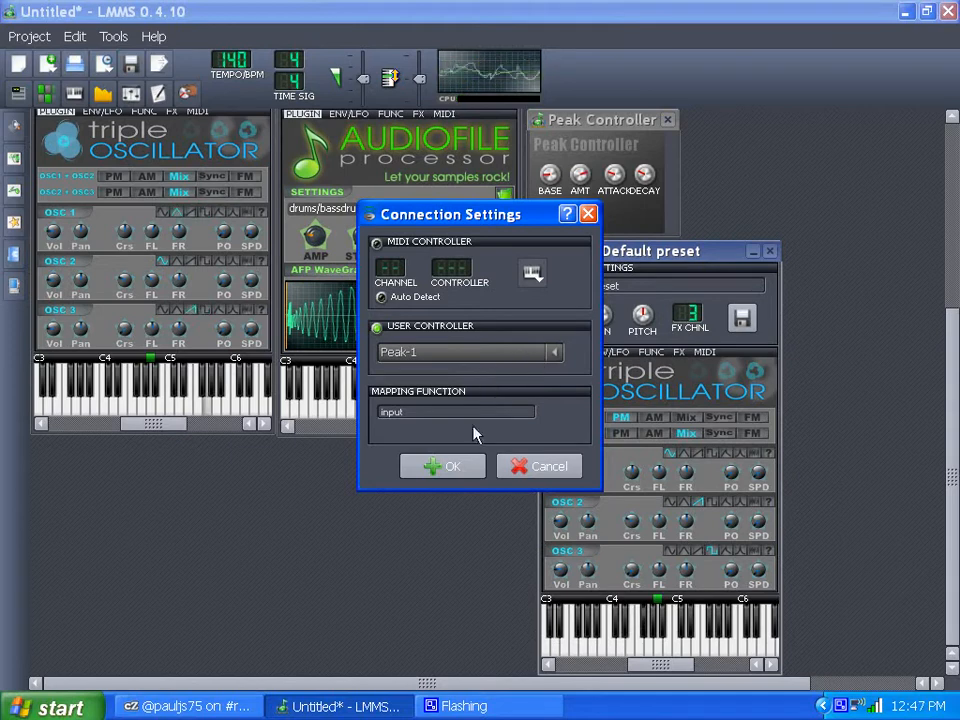
{"action": "left_click", "coordinate": [445, 470]}
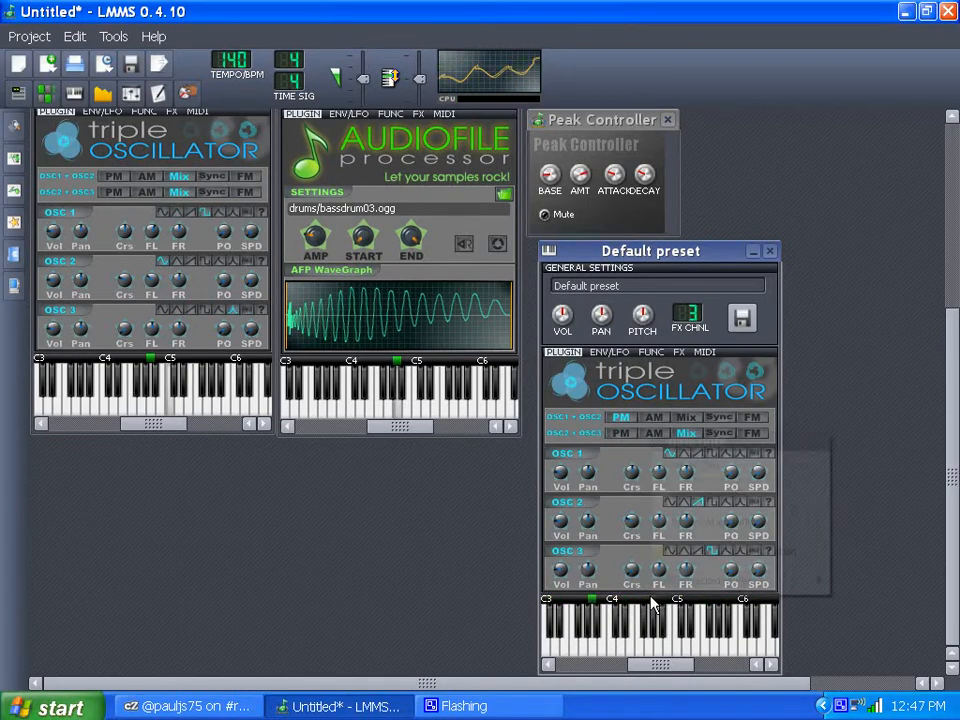
Step: Remove the controller connection from the Default preset's base note
{"action": "right_click", "coordinate": [652, 600]}
{"action": "mouse_move", "coordinate": [738, 588]}
{"action": "left_click", "coordinate": [565, 609]}
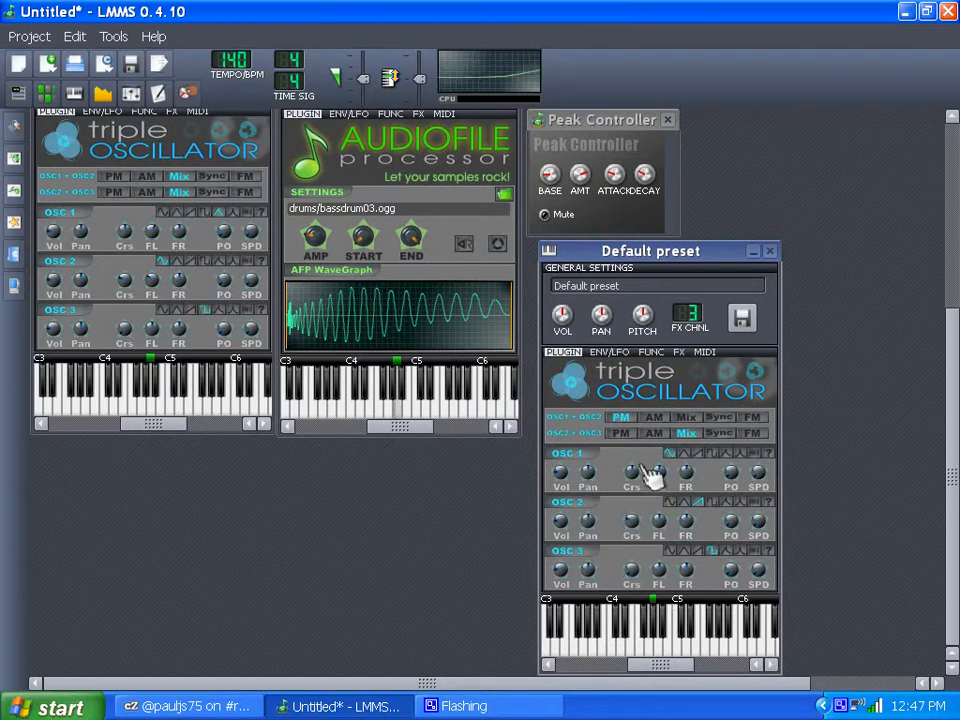
Step: Try connecting the Default preset's pitch to the Peak-1 user controller
{"action": "right_click", "coordinate": [652, 318]}
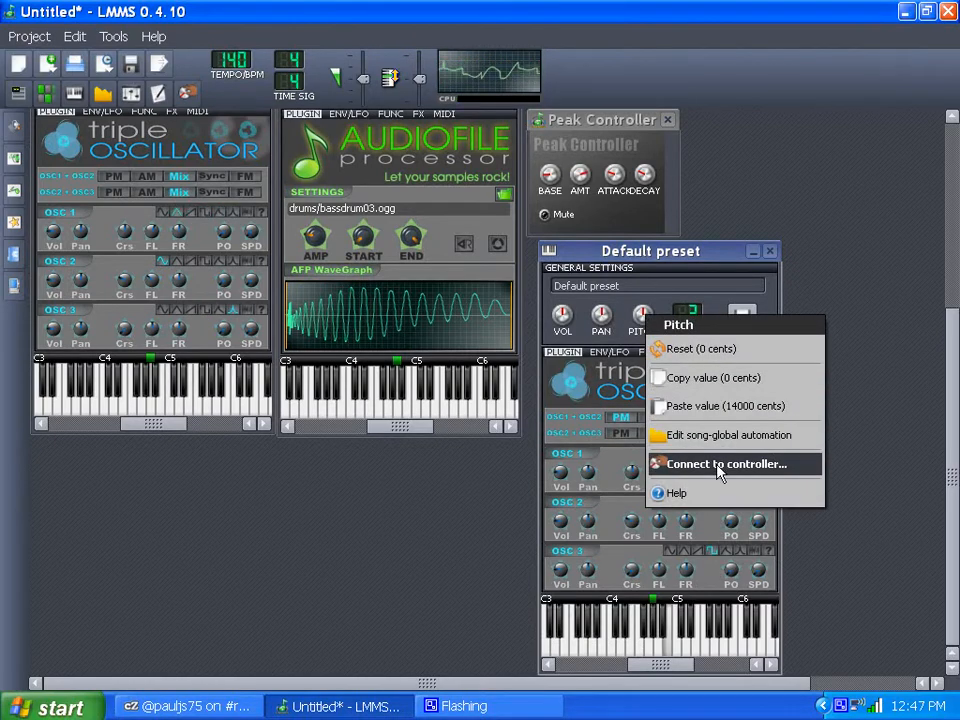
{"action": "left_click", "coordinate": [720, 466]}
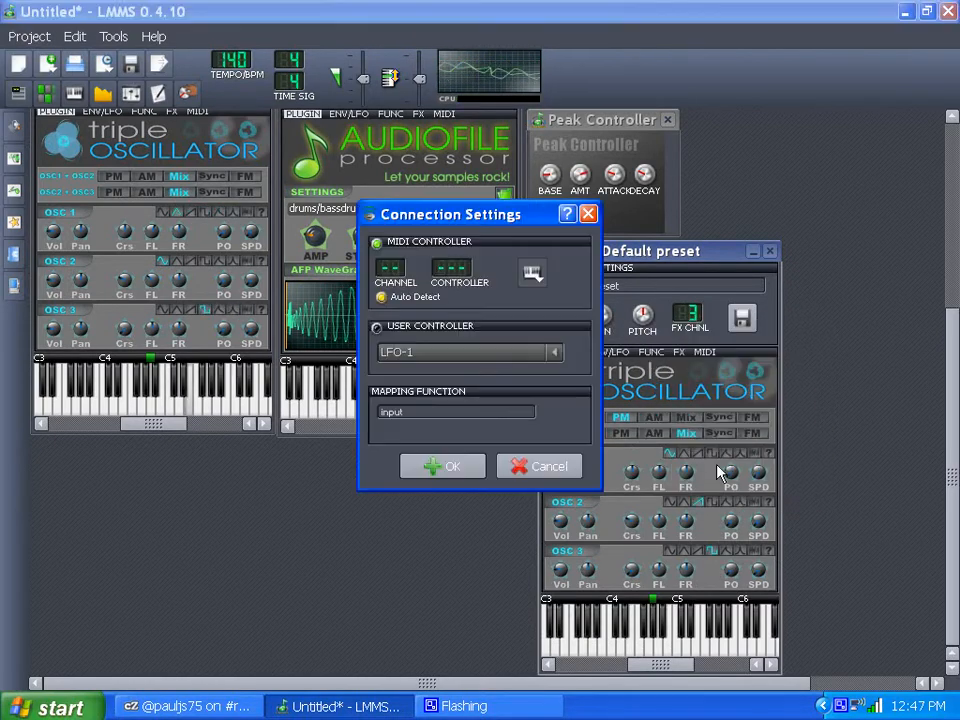
{"action": "left_click", "coordinate": [380, 328]}
{"action": "left_click", "coordinate": [553, 355]}
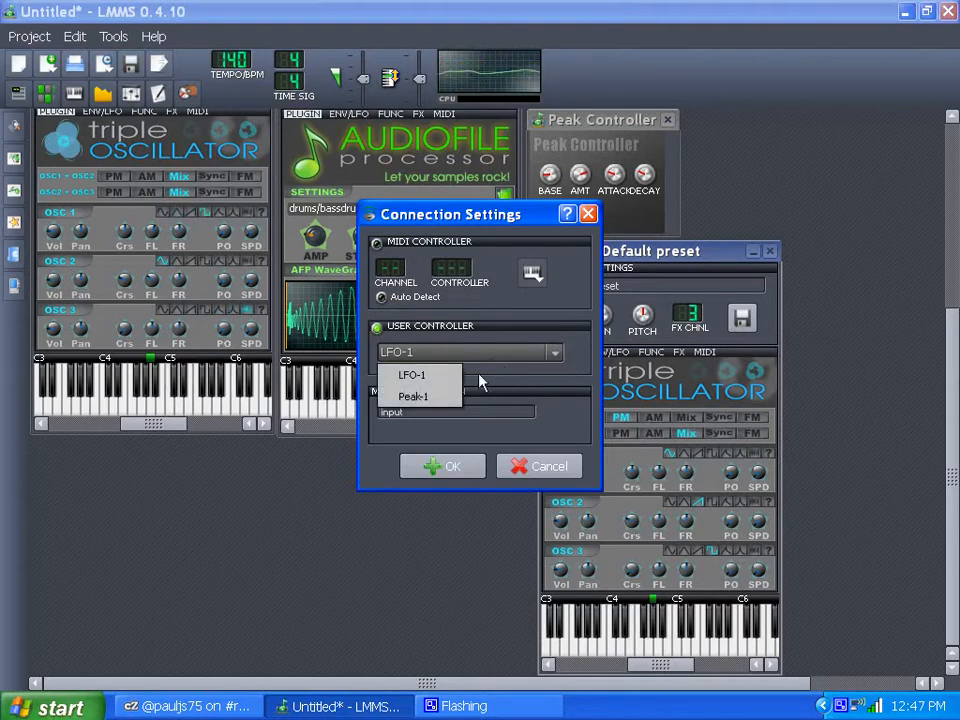
{"action": "left_click", "coordinate": [452, 393]}
{"action": "left_click", "coordinate": [437, 465]}
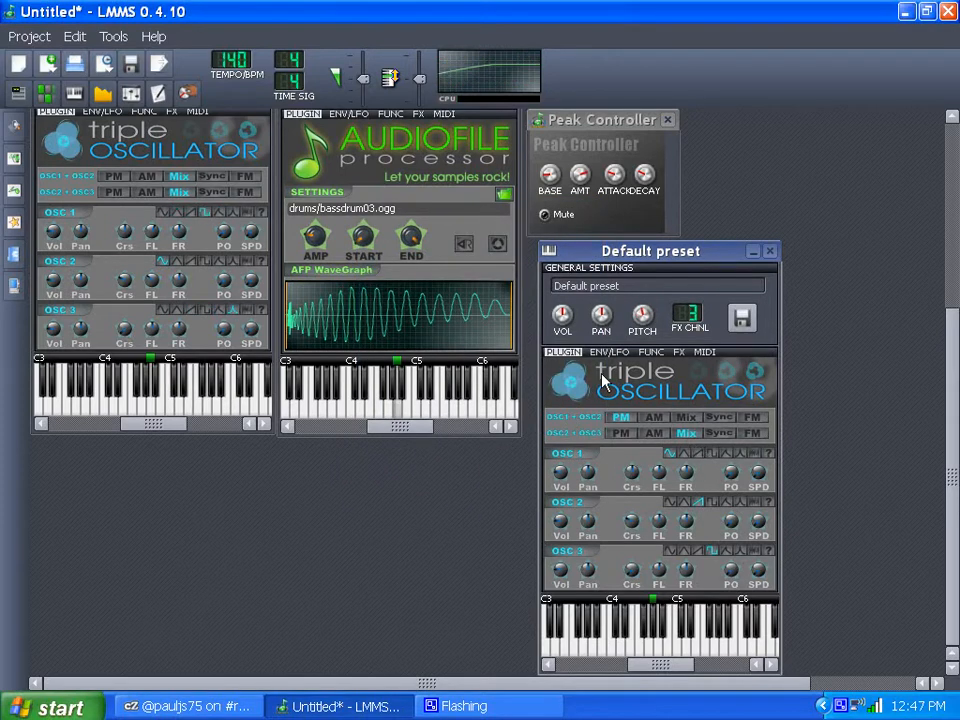
Step: Remove the Peak-1 connection from the Default preset's pitch
{"action": "right_click", "coordinate": [647, 317]}
{"action": "mouse_move", "coordinate": [735, 459]}
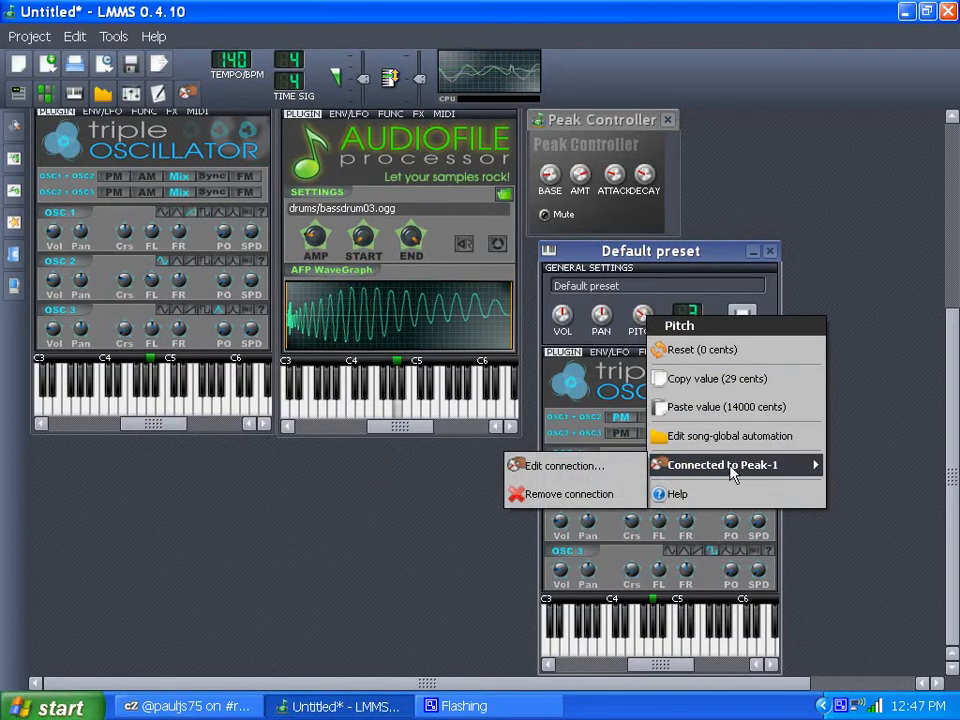
{"action": "left_click", "coordinate": [522, 492]}
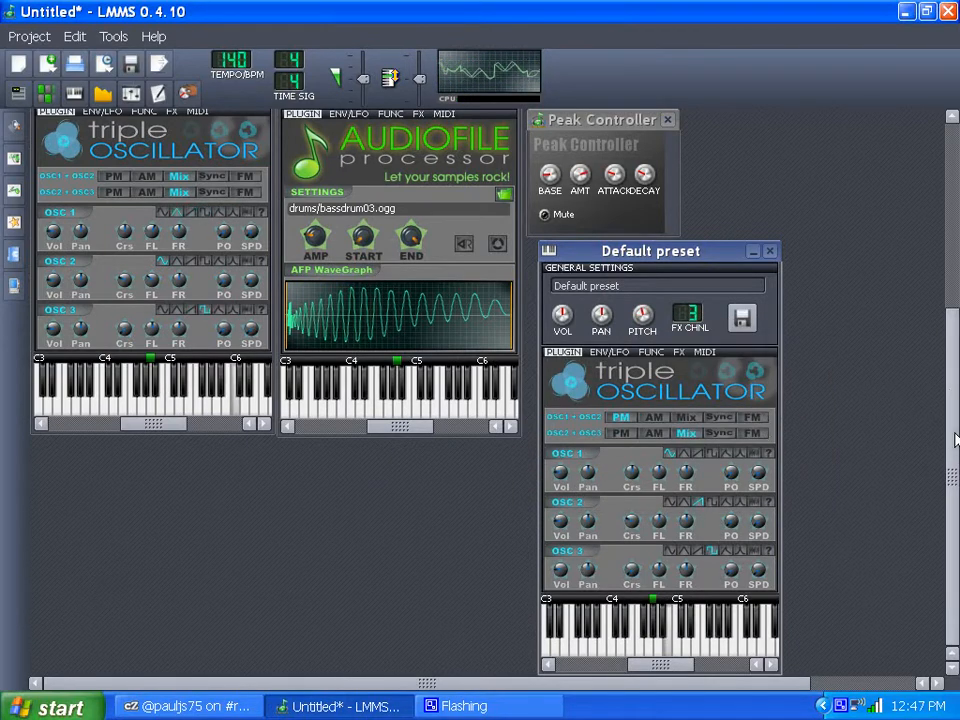
Step: Add the C* AutoWah resonant envelope-following filter to the FX 3 channel's effects chain
{"action": "scroll", "coordinate": [938, 432], "scroll_direction": "up", "scroll_amount": 5}
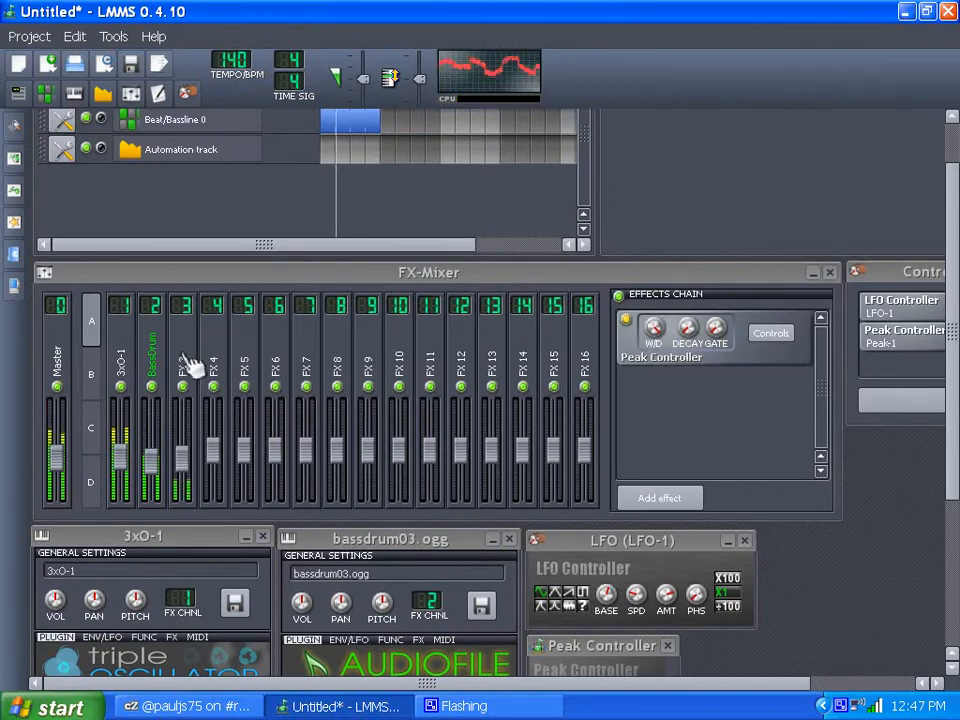
{"action": "left_click", "coordinate": [188, 330]}
{"action": "left_click", "coordinate": [662, 497]}
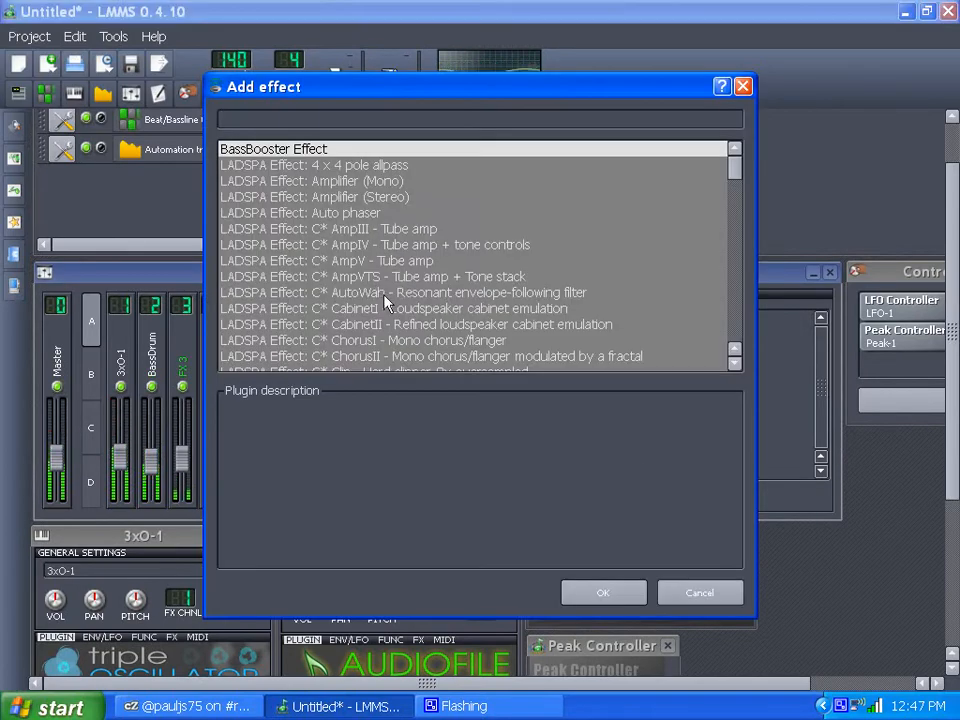
{"action": "left_click", "coordinate": [373, 297]}
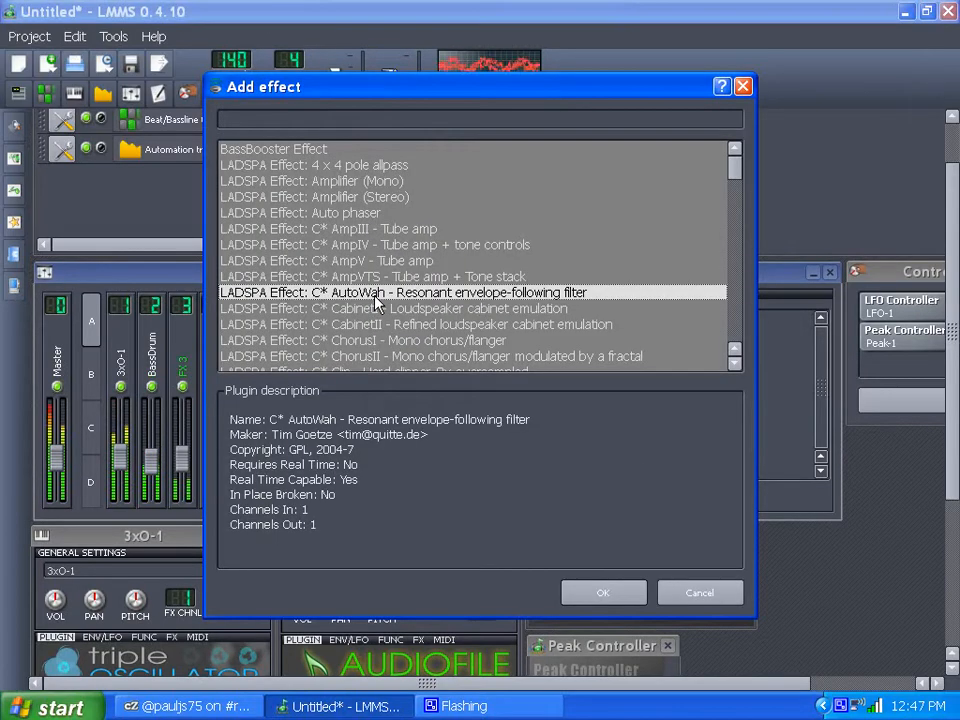
{"action": "left_click", "coordinate": [607, 588]}
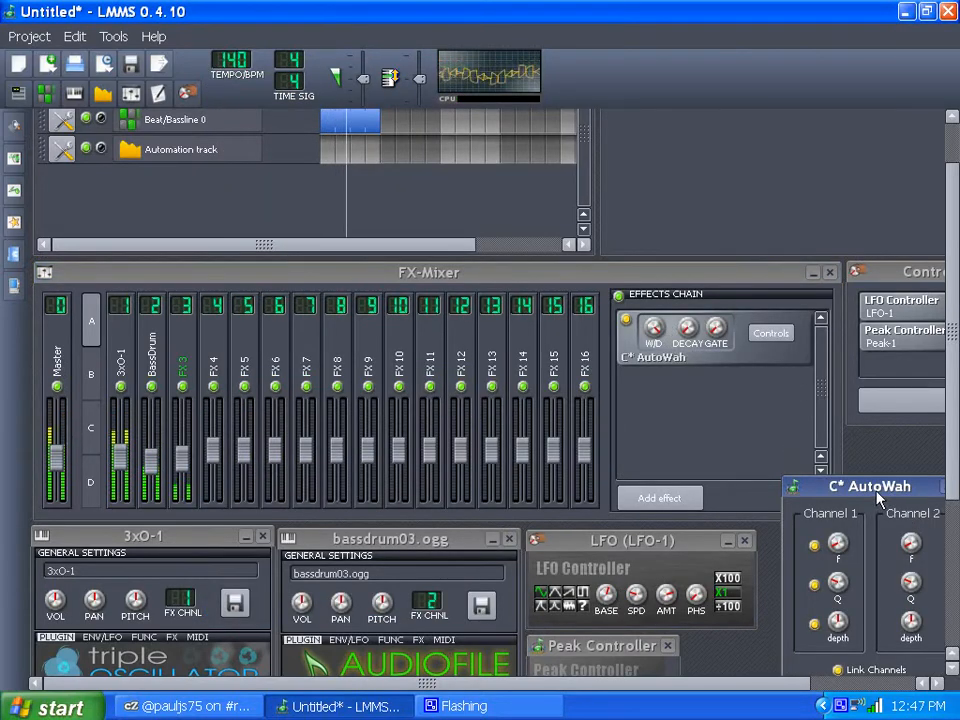
Step: Place the C* AutoWah controls beside the LFO Controller and adjust the F, Q and depth of its linked channels
{"action": "left_click_drag", "start_coordinate": [874, 490], "coordinate": [860, 548]}
{"action": "left_click_drag", "start_coordinate": [953, 482], "coordinate": [953, 554]}
{"action": "left_click", "coordinate": [823, 345]}
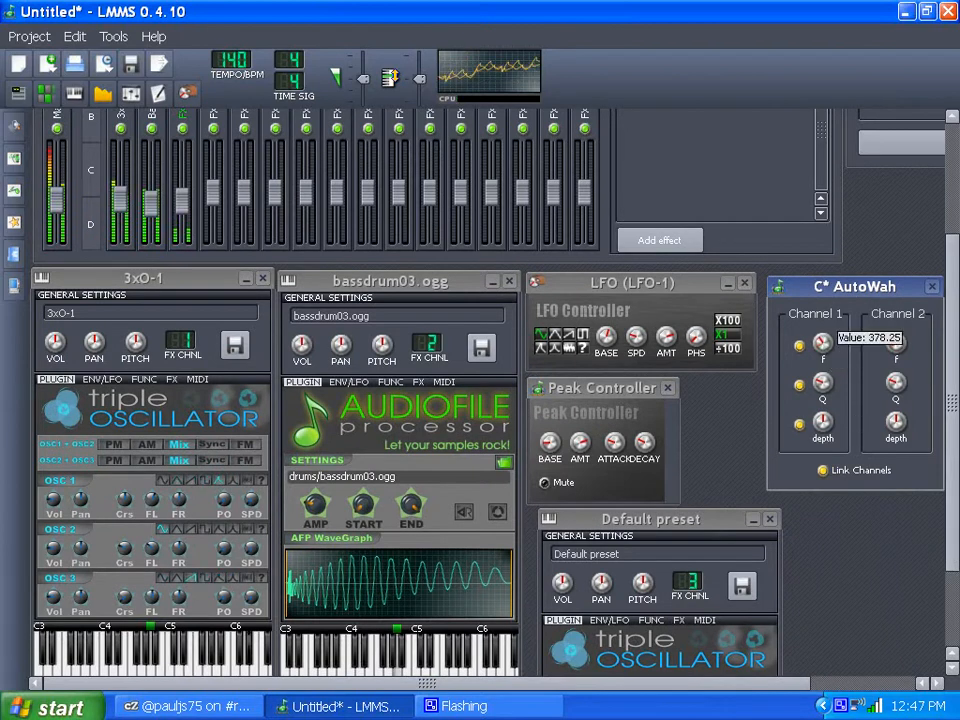
{"action": "left_click", "coordinate": [822, 381]}
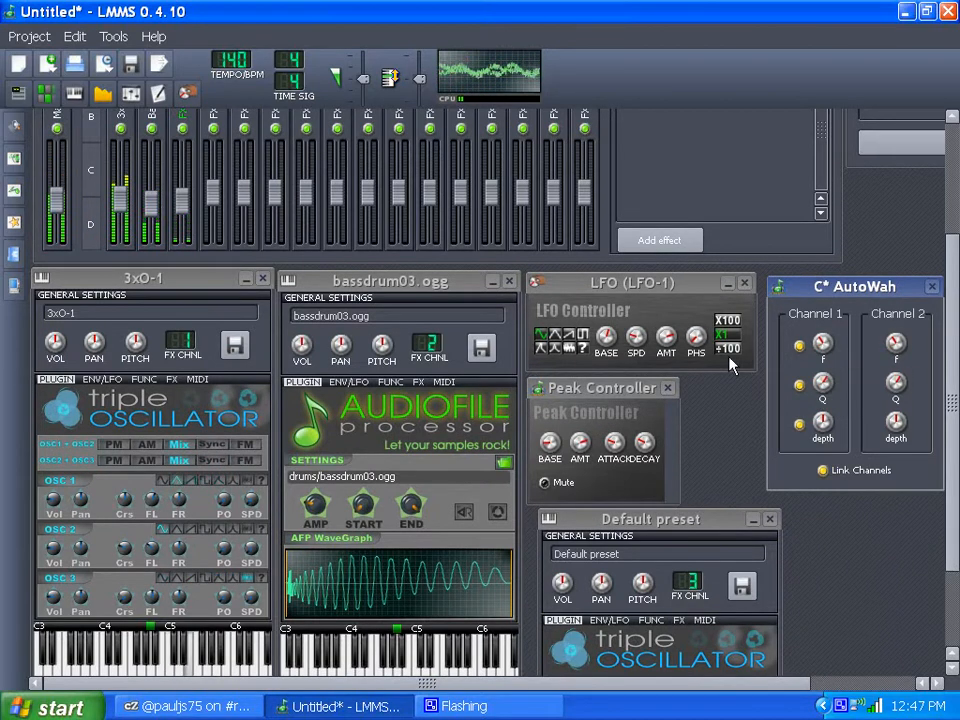
{"action": "left_click_drag", "start_coordinate": [955, 403], "coordinate": [955, 339]}
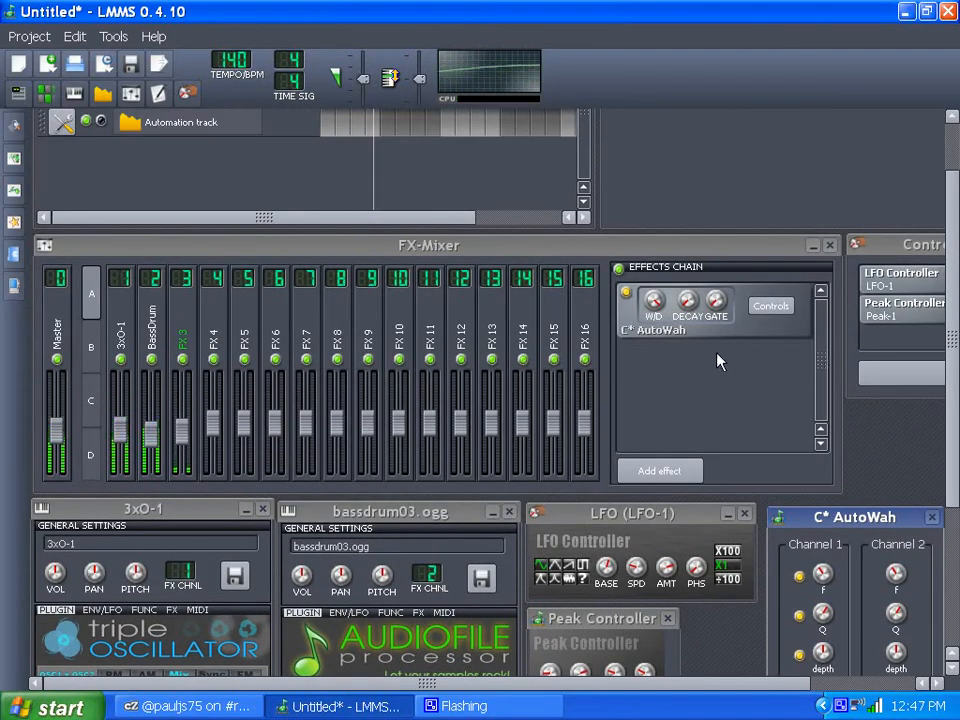
{"action": "left_click_drag", "start_coordinate": [954, 475], "coordinate": [954, 561]}
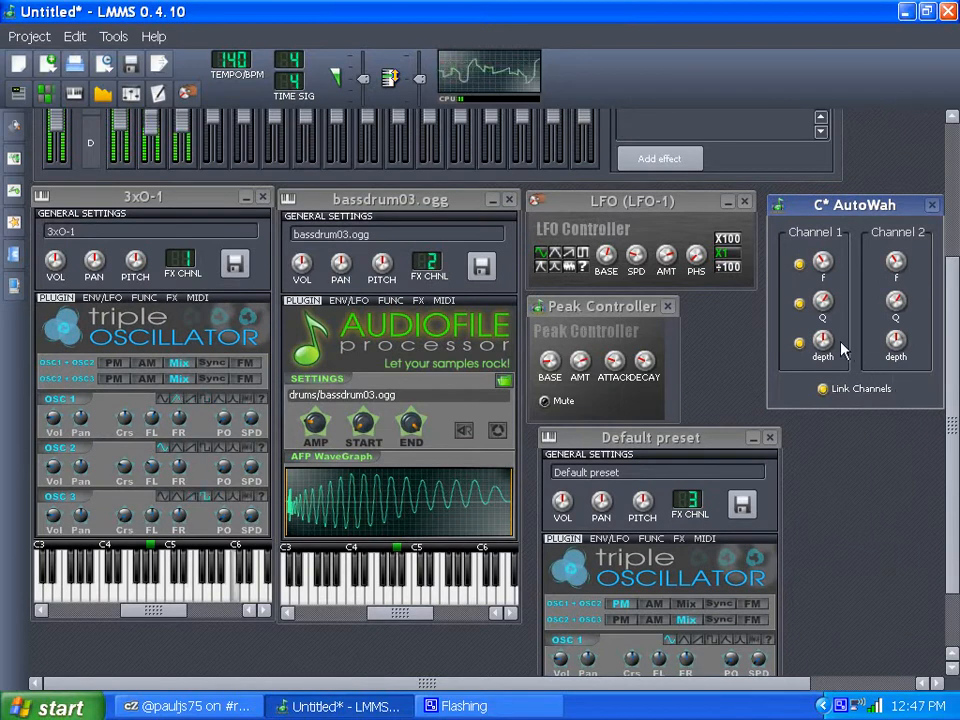
{"action": "left_click_drag", "start_coordinate": [831, 344], "coordinate": [832, 295]}
Step: Rebalance the FX-Mixer by lowering the 3xO-1 and BassDrum faders and raising the FX 3 fader
{"action": "scroll", "coordinate": [72, 285], "scroll_direction": "up", "scroll_amount": 3}
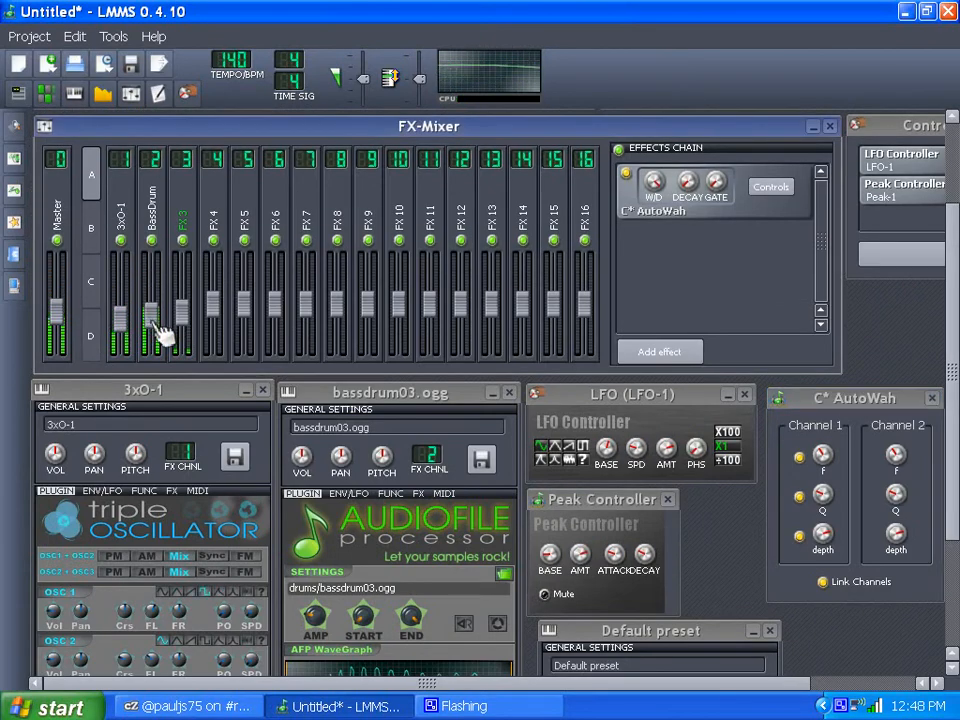
{"action": "left_click_drag", "start_coordinate": [191, 312], "coordinate": [189, 303]}
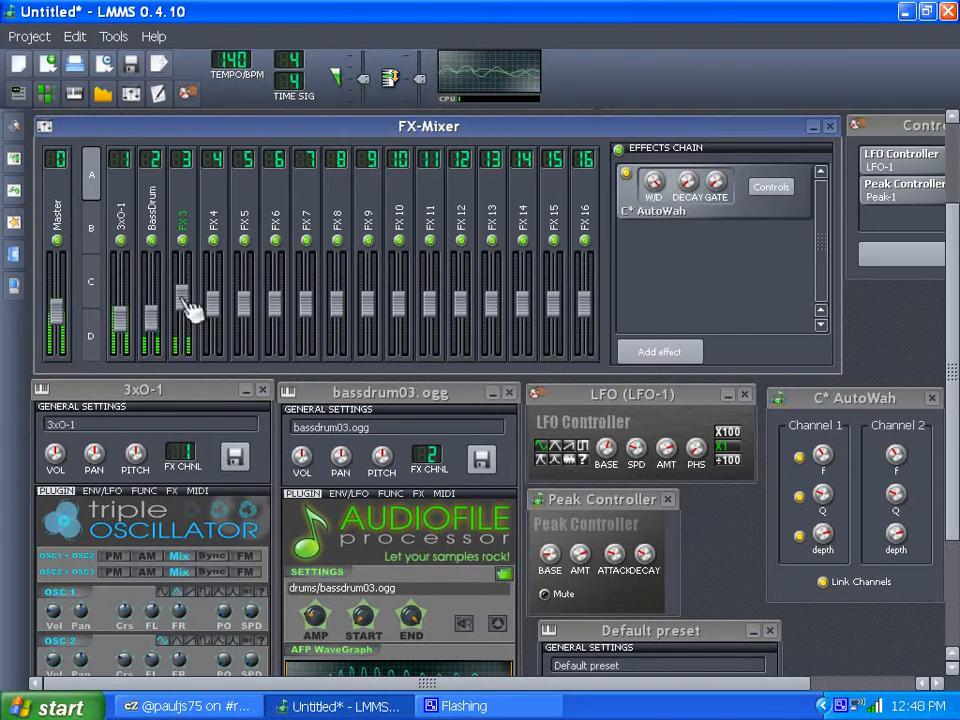
{"action": "scroll", "coordinate": [955, 466], "scroll_direction": "down", "scroll_amount": 1}
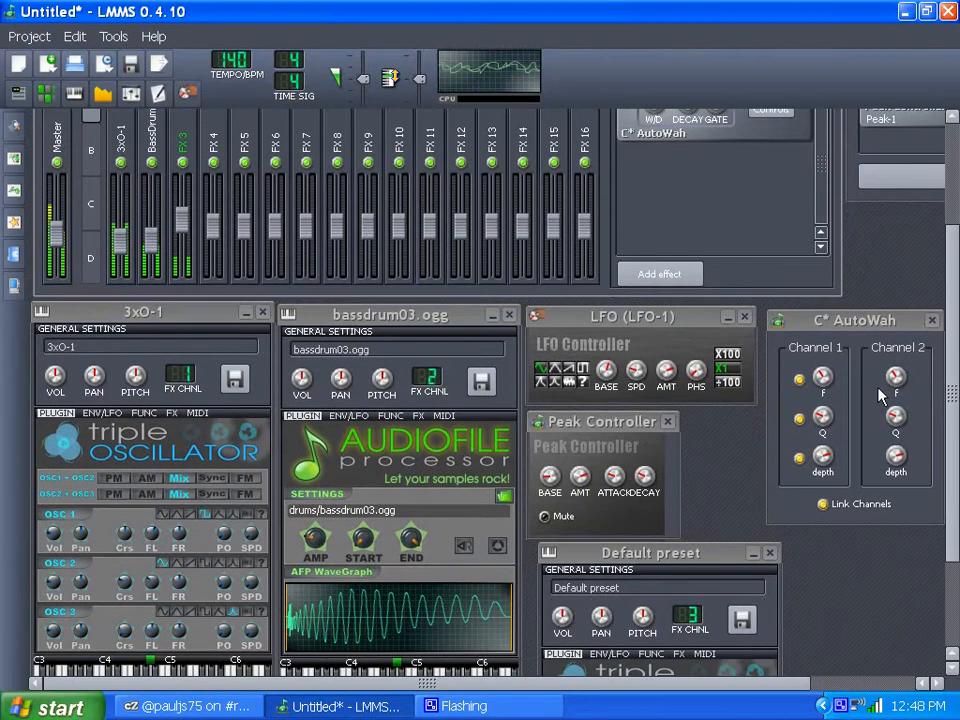
{"action": "scroll", "coordinate": [680, 420], "scroll_direction": "up", "scroll_amount": 3}
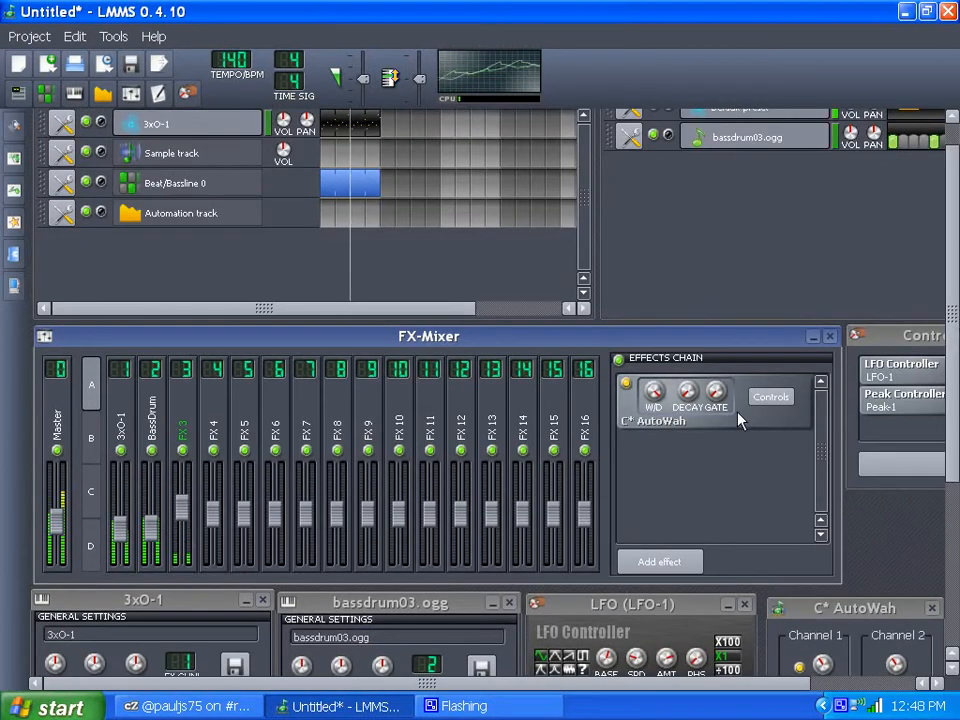
Step: Replace the C* AutoWah in the FX 3 effects chain with the C* PhaserI mono phaser
{"action": "right_click", "coordinate": [700, 415]}
{"action": "left_click", "coordinate": [806, 505]}
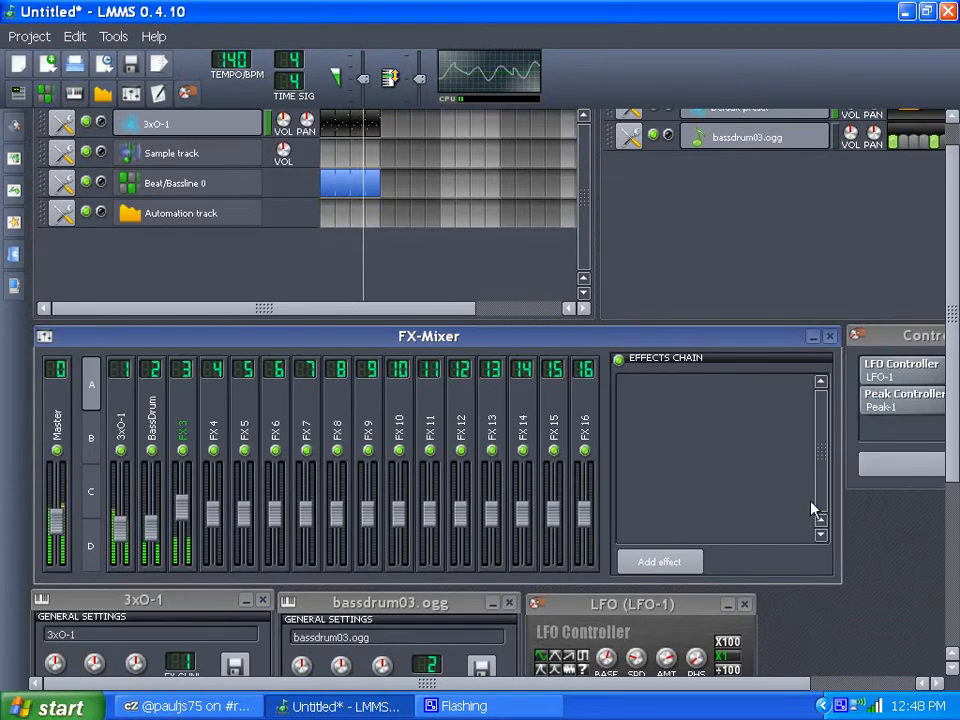
{"action": "left_click", "coordinate": [680, 560]}
{"action": "scroll", "coordinate": [549, 242], "scroll_direction": "down", "scroll_amount": 2}
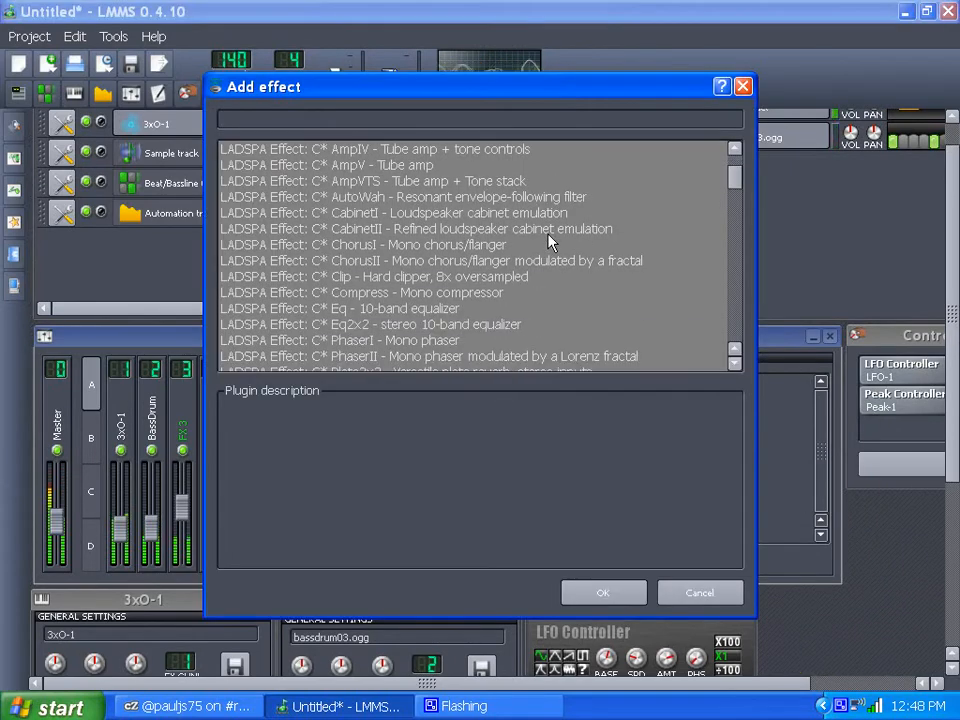
{"action": "scroll", "coordinate": [549, 242], "scroll_direction": "up", "scroll_amount": 1}
{"action": "scroll", "coordinate": [549, 242], "scroll_direction": "down", "scroll_amount": 2}
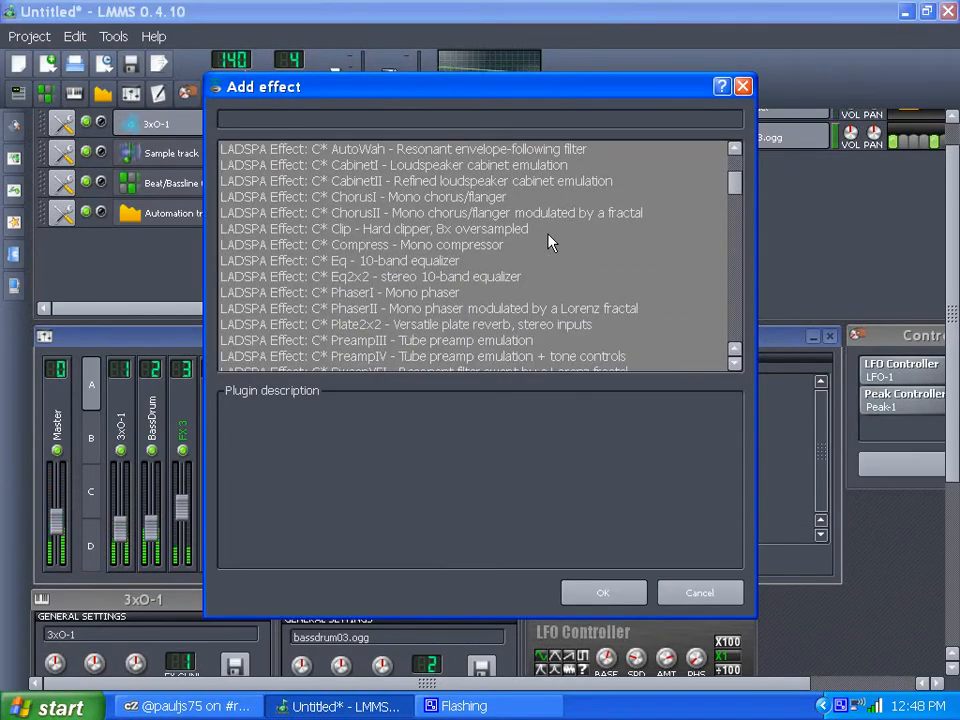
{"action": "left_click", "coordinate": [290, 127]}
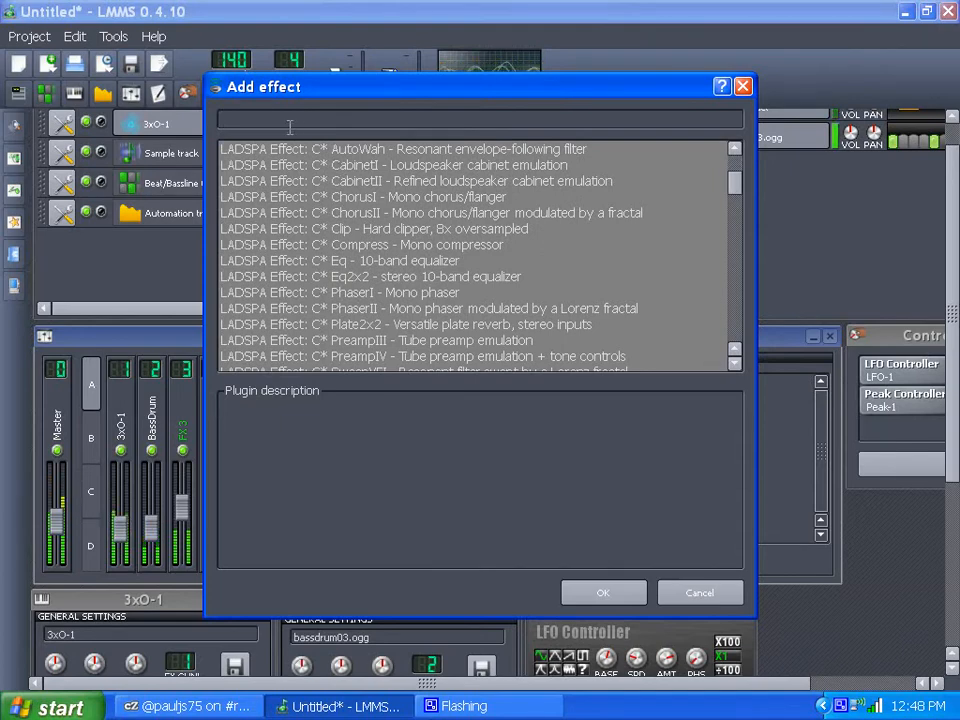
{"action": "type", "text": "ph"}
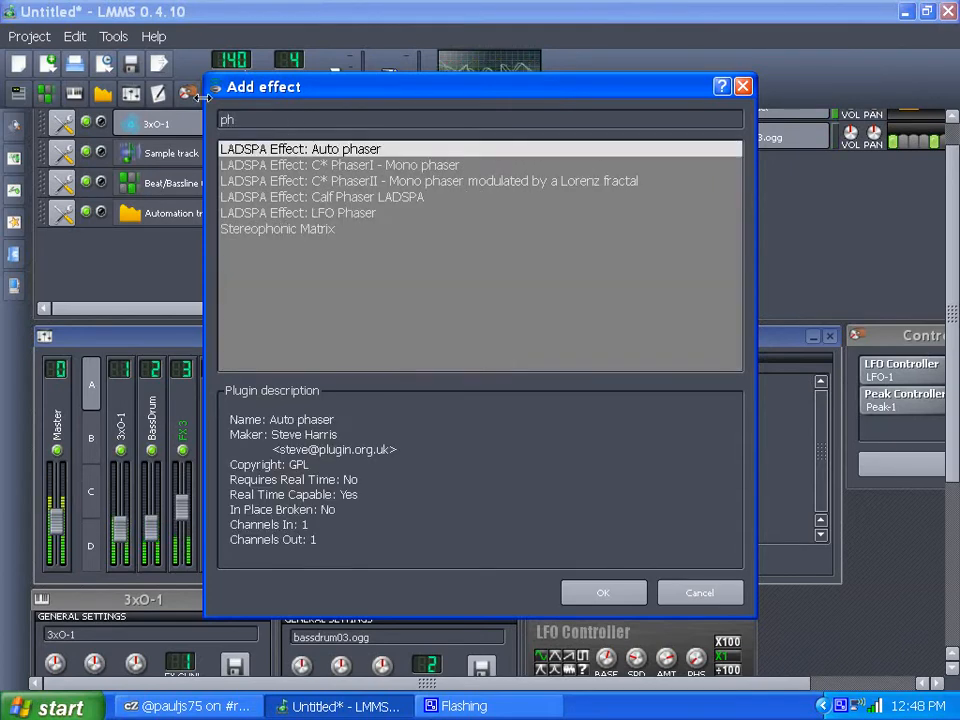
{"action": "left_click", "coordinate": [412, 166]}
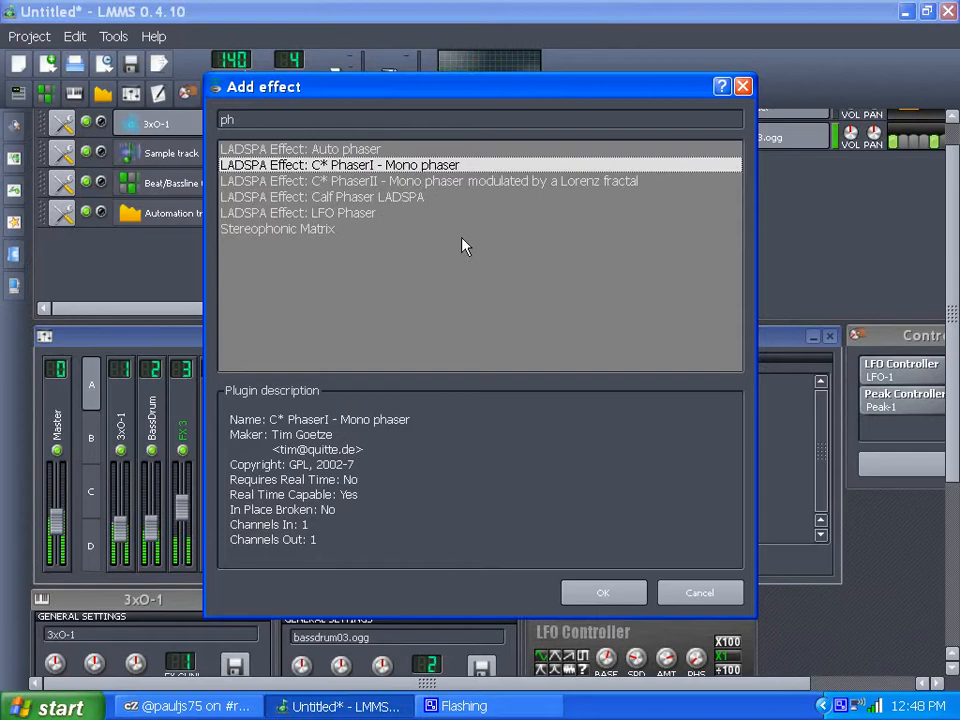
{"action": "left_click", "coordinate": [577, 594]}
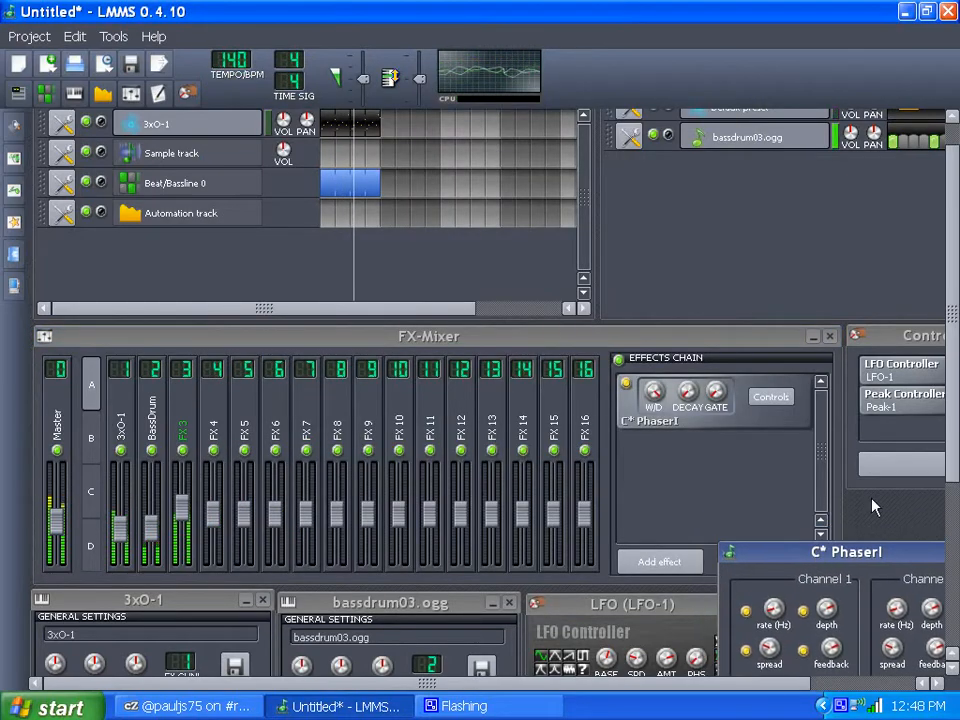
Step: Place the C* PhaserI controls beside the Peak Controller and connect channel 1's rate to the LFO-1 user controller
{"action": "scroll", "coordinate": [872, 507], "scroll_direction": "down", "scroll_amount": 5}
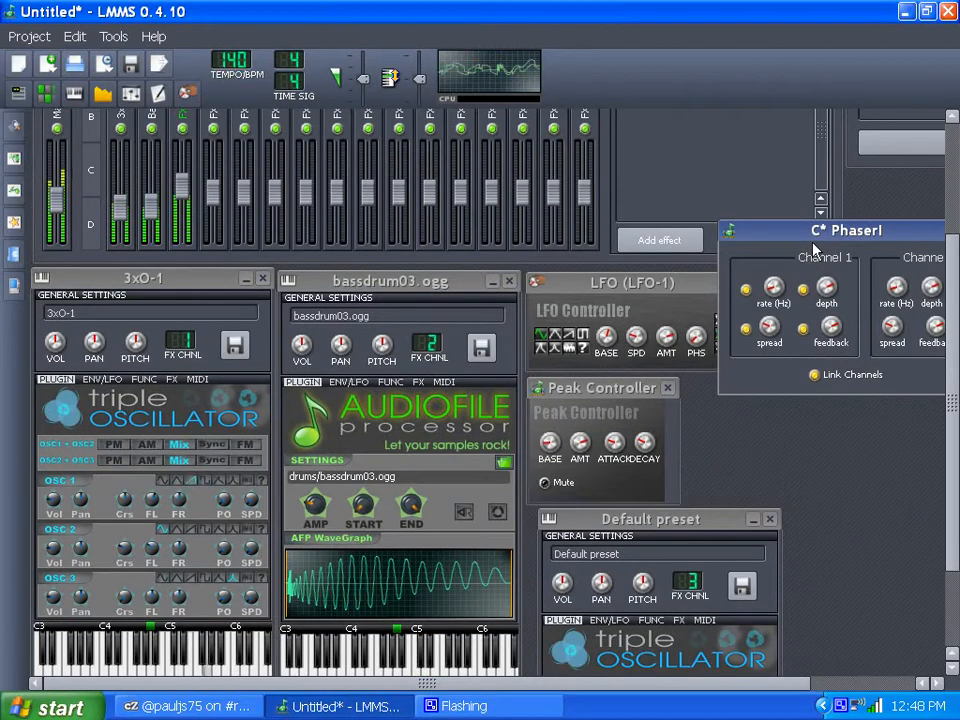
{"action": "left_click_drag", "start_coordinate": [813, 240], "coordinate": [819, 346]}
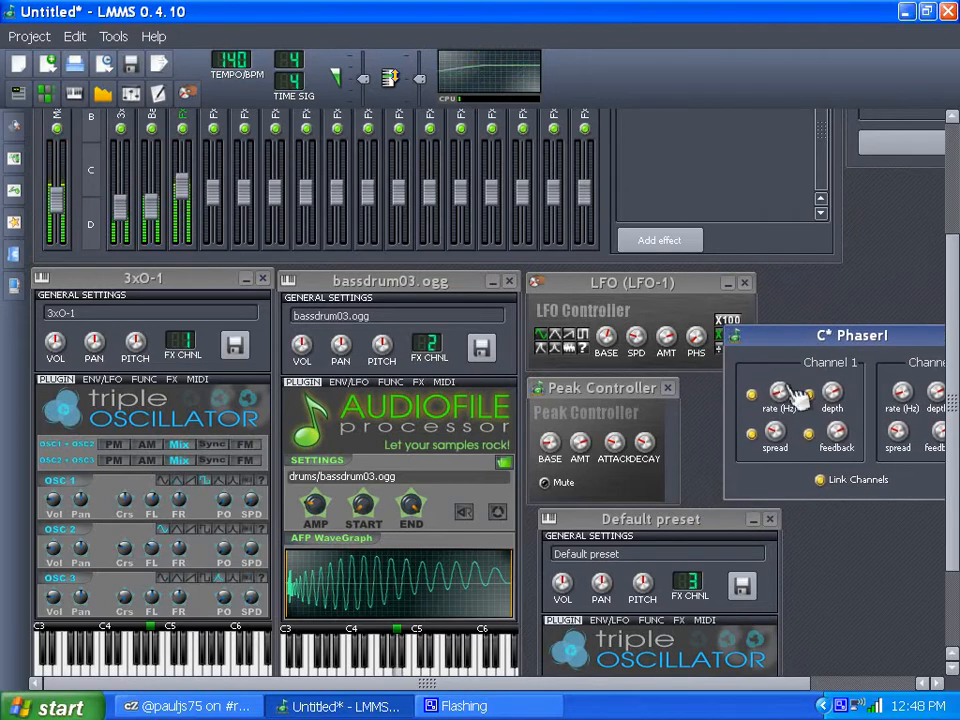
{"action": "right_click", "coordinate": [795, 398]}
{"action": "left_click", "coordinate": [862, 540]}
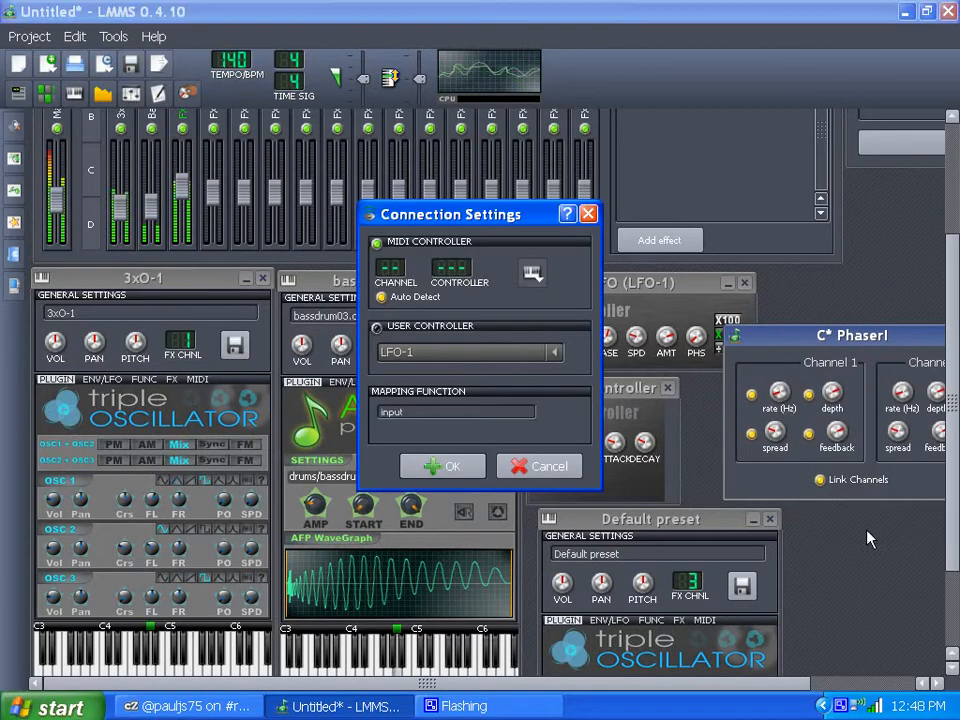
{"action": "left_click", "coordinate": [376, 327]}
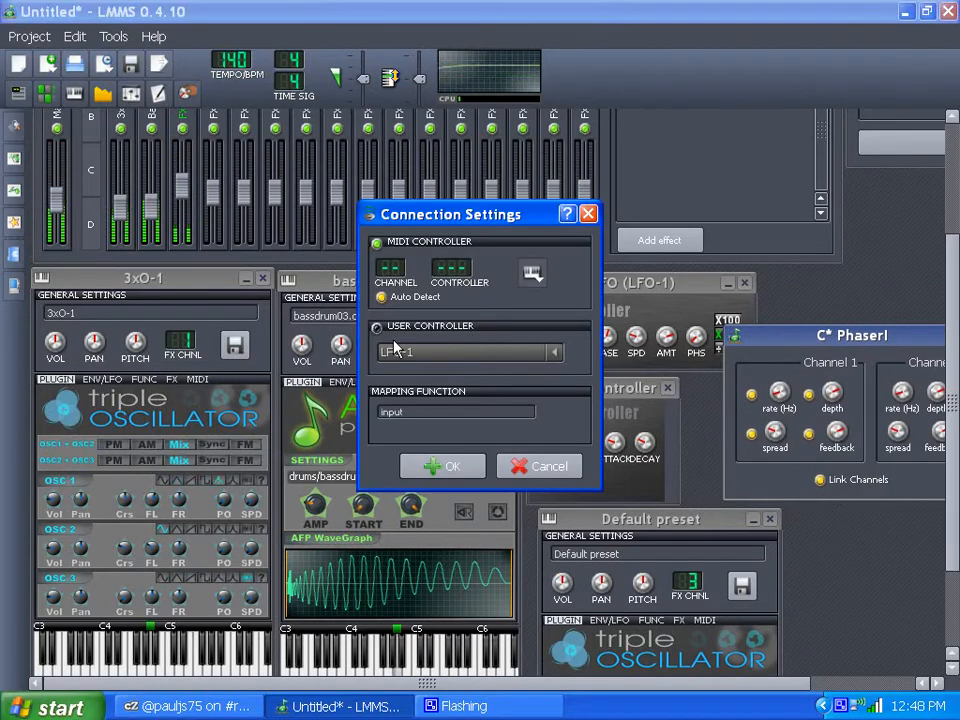
{"action": "left_click", "coordinate": [466, 472]}
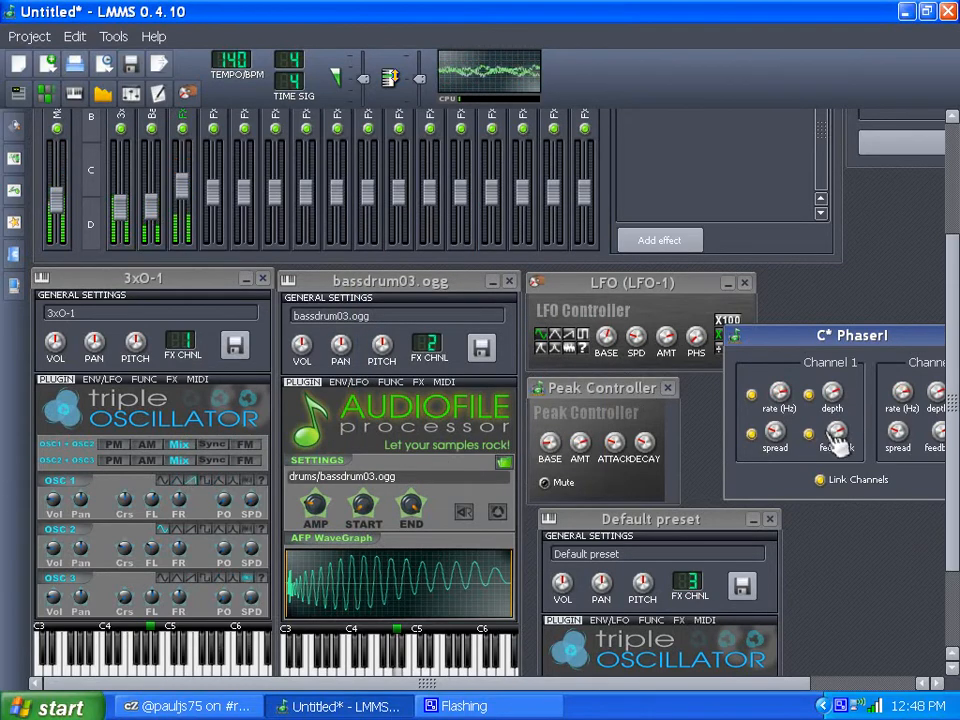
Step: Connect channel 1's spread in C* PhaserI to the Peak-1 user controller
{"action": "right_click", "coordinate": [775, 432]}
{"action": "left_click", "coordinate": [840, 578]}
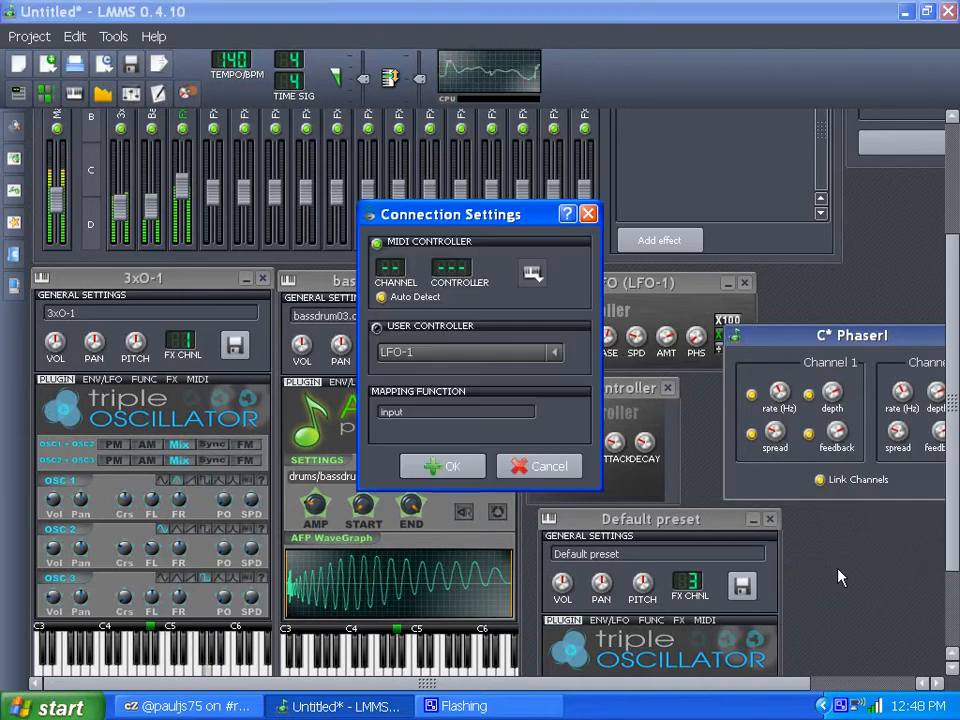
{"action": "left_click", "coordinate": [553, 353]}
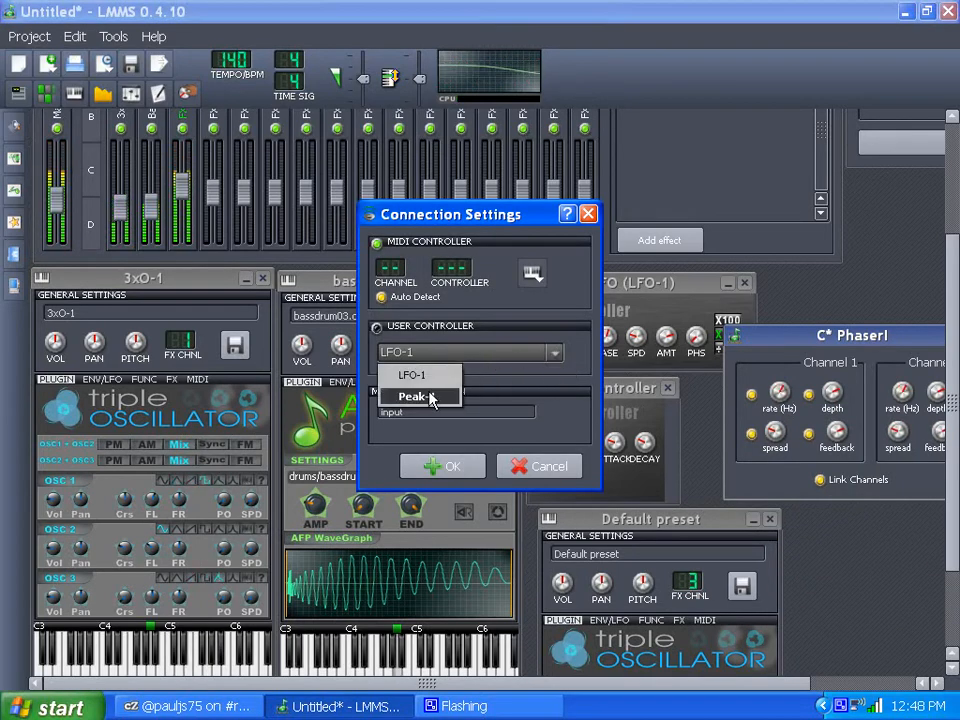
{"action": "left_click", "coordinate": [432, 395]}
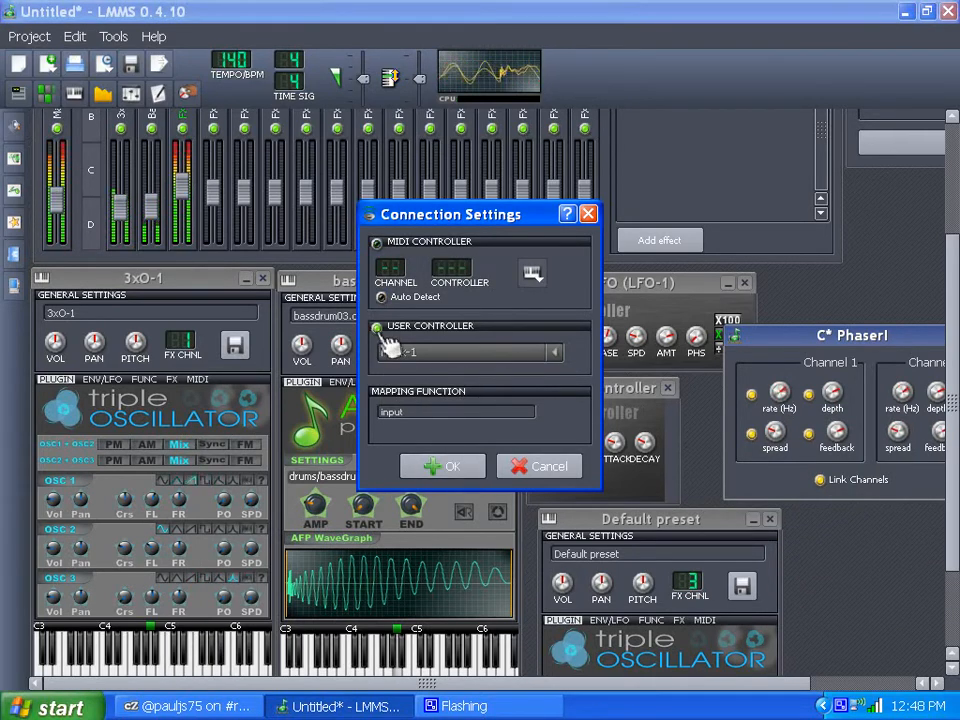
{"action": "left_click", "coordinate": [440, 466]}
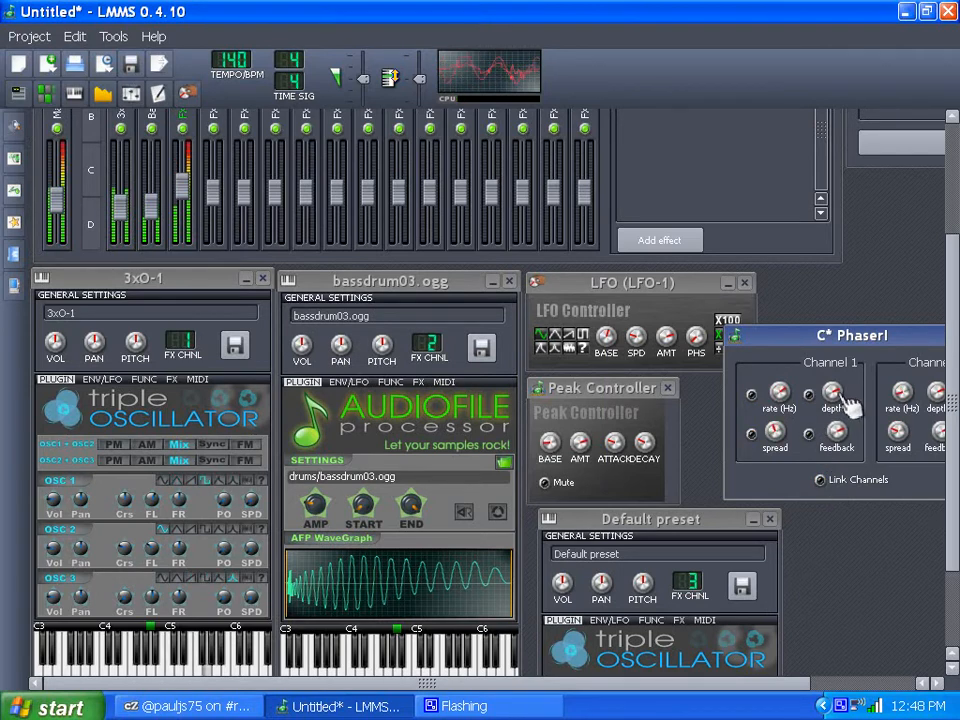
Step: Bring the phaser's second channel fully into view and connect channel 2's rate to the Peak-1 user controller
{"action": "left_click_drag", "start_coordinate": [855, 337], "coordinate": [753, 340]}
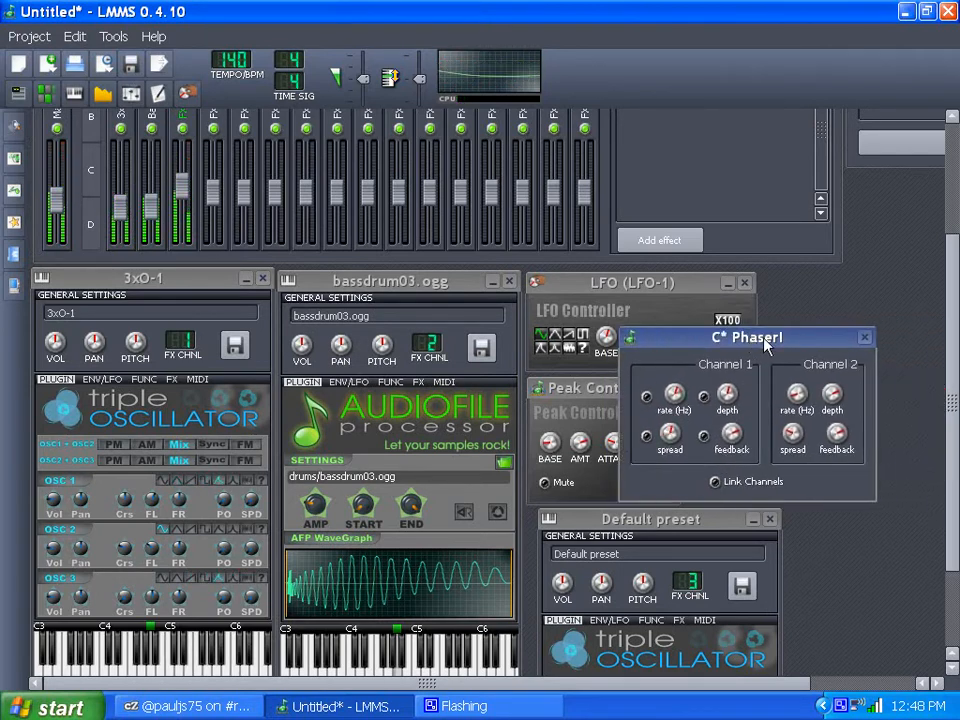
{"action": "right_click", "coordinate": [806, 408]}
{"action": "left_click", "coordinate": [814, 542]}
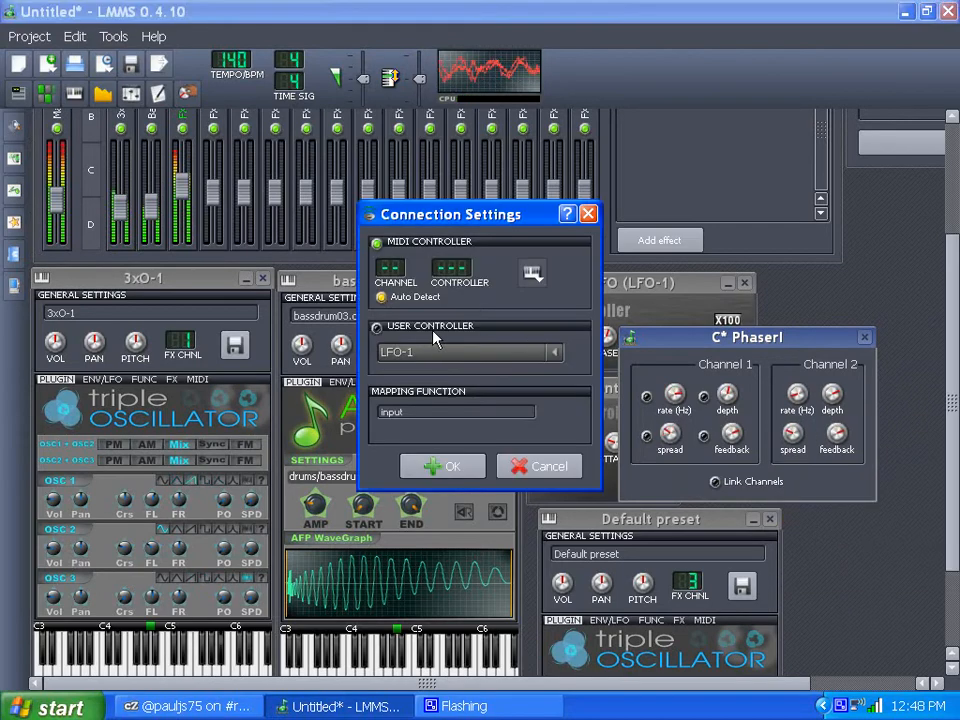
{"action": "left_click", "coordinate": [433, 331]}
{"action": "left_click", "coordinate": [561, 353]}
{"action": "left_click", "coordinate": [439, 396]}
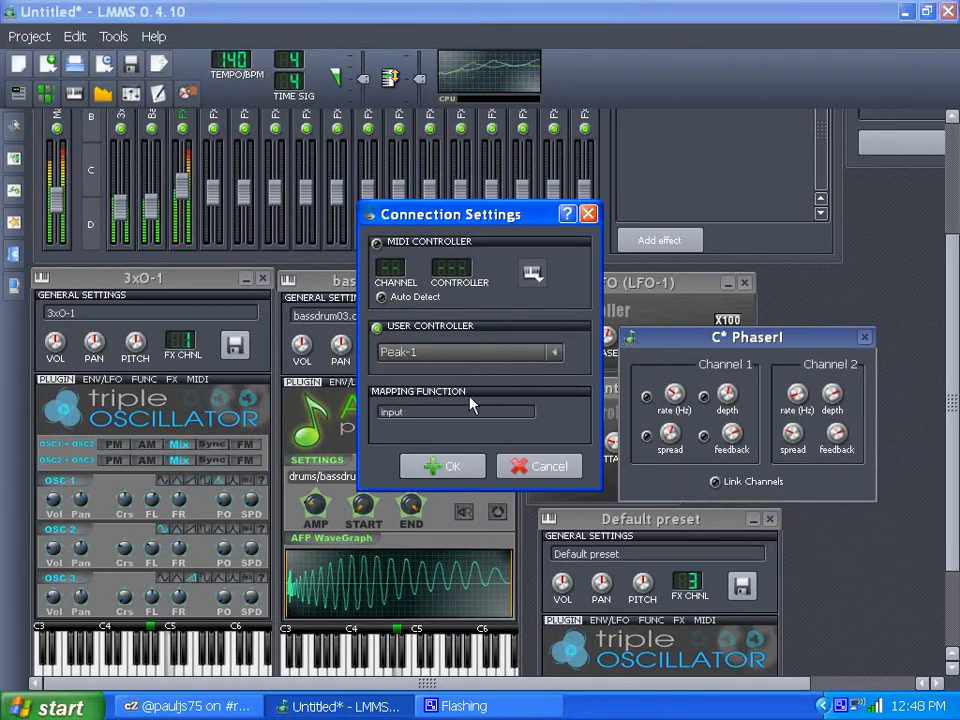
{"action": "left_click", "coordinate": [452, 467]}
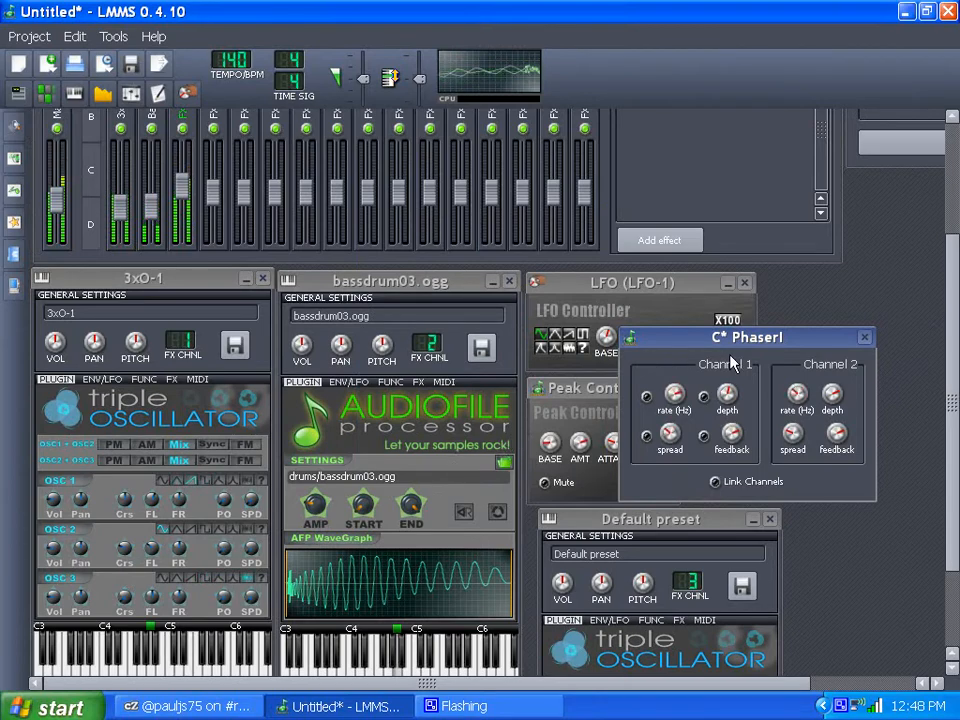
Step: Connect channel 2's feedback to the LFO-1 user controller and move the C* PhaserI window clear of the Peak Controller
{"action": "right_click", "coordinate": [845, 443]}
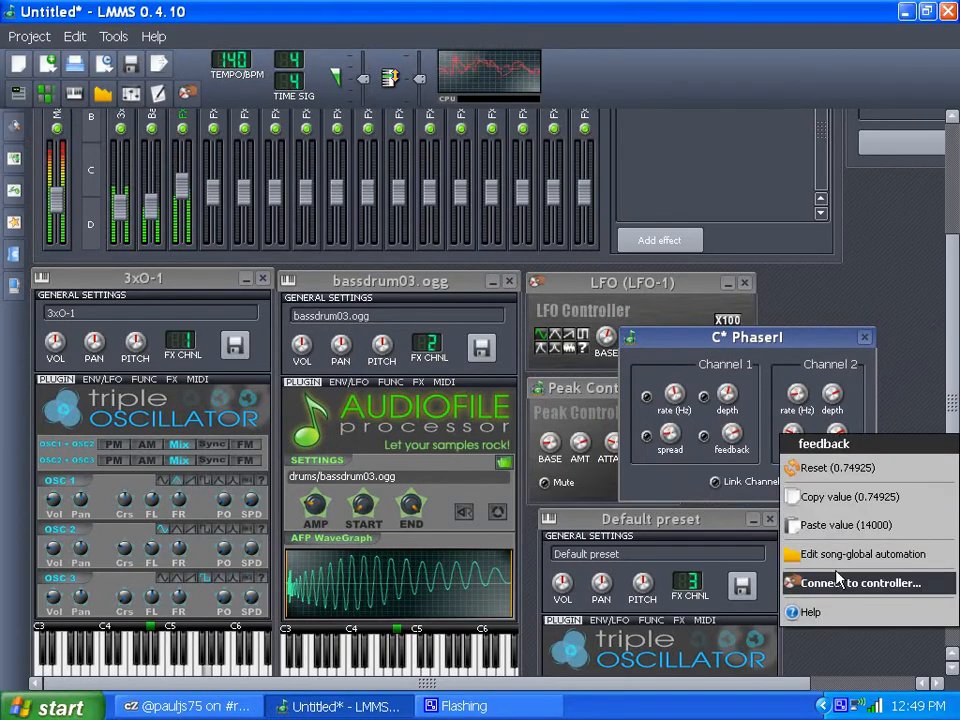
{"action": "left_click", "coordinate": [860, 637]}
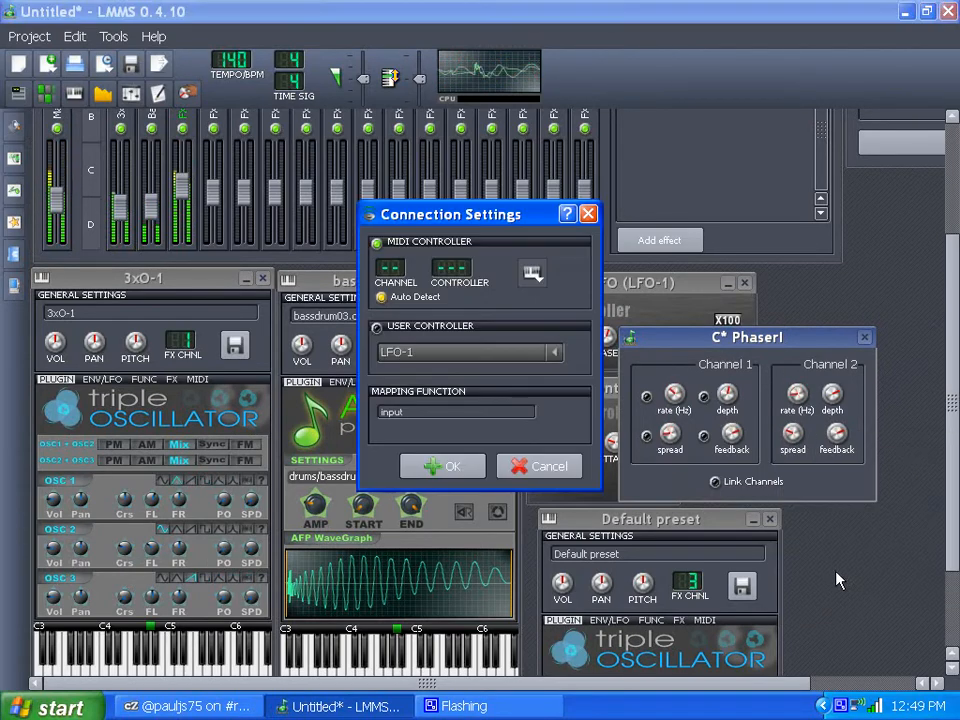
{"action": "left_click", "coordinate": [377, 327]}
{"action": "left_click", "coordinate": [446, 466]}
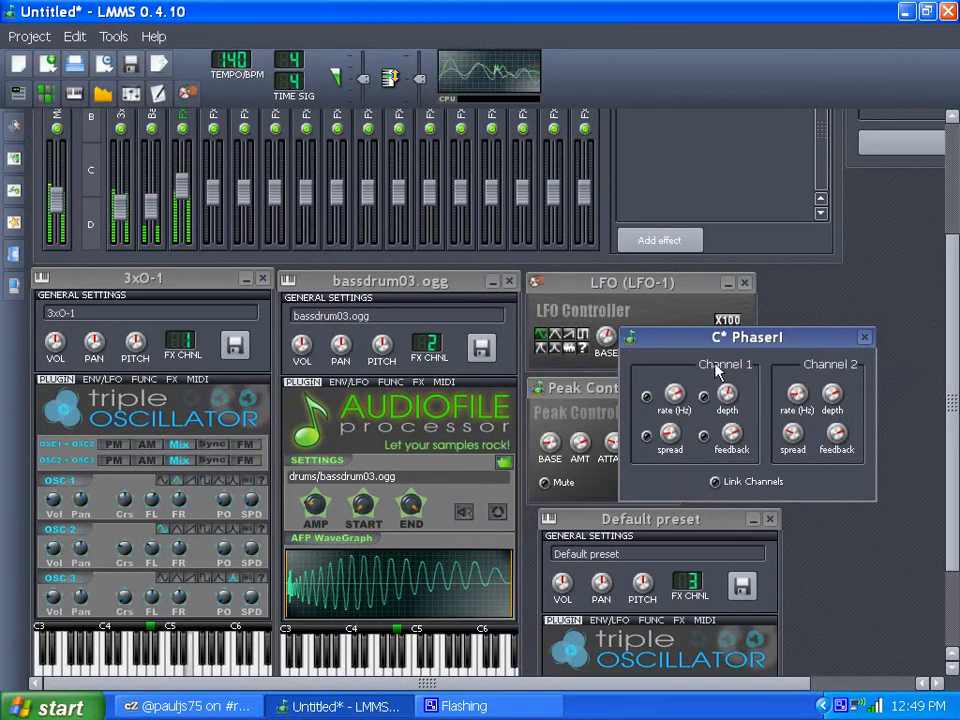
{"action": "left_click_drag", "start_coordinate": [726, 338], "coordinate": [800, 334]}
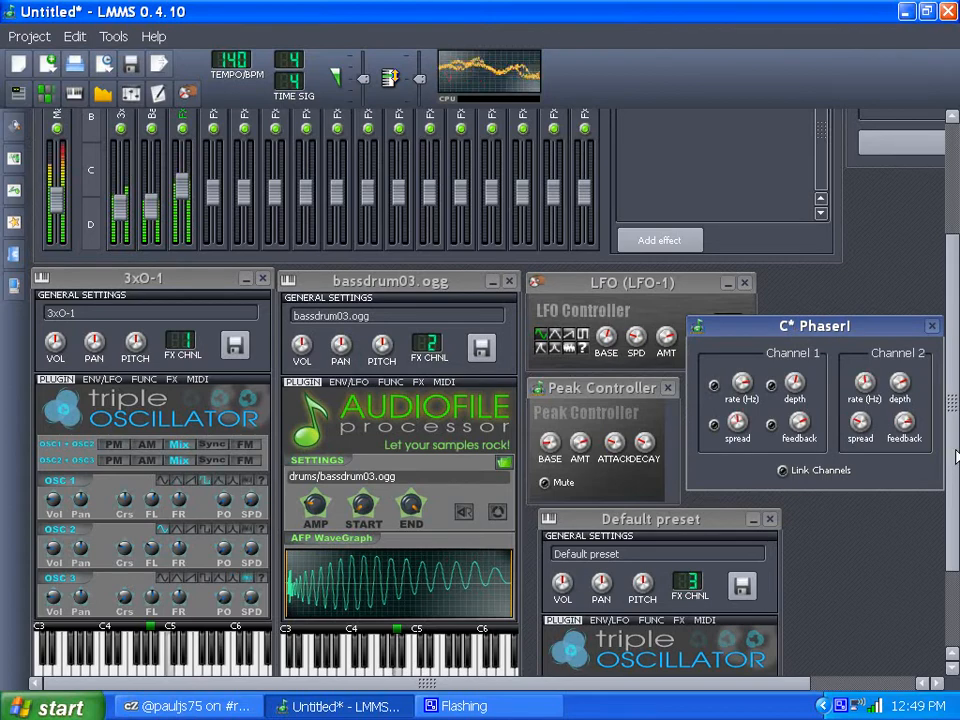
Step: Lower the FX 3 mixer fader and the Default preset track's volume
{"action": "scroll", "coordinate": [800, 334], "scroll_direction": "up", "scroll_amount": 5}
{"action": "left_click_drag", "start_coordinate": [184, 333], "coordinate": [196, 367]}
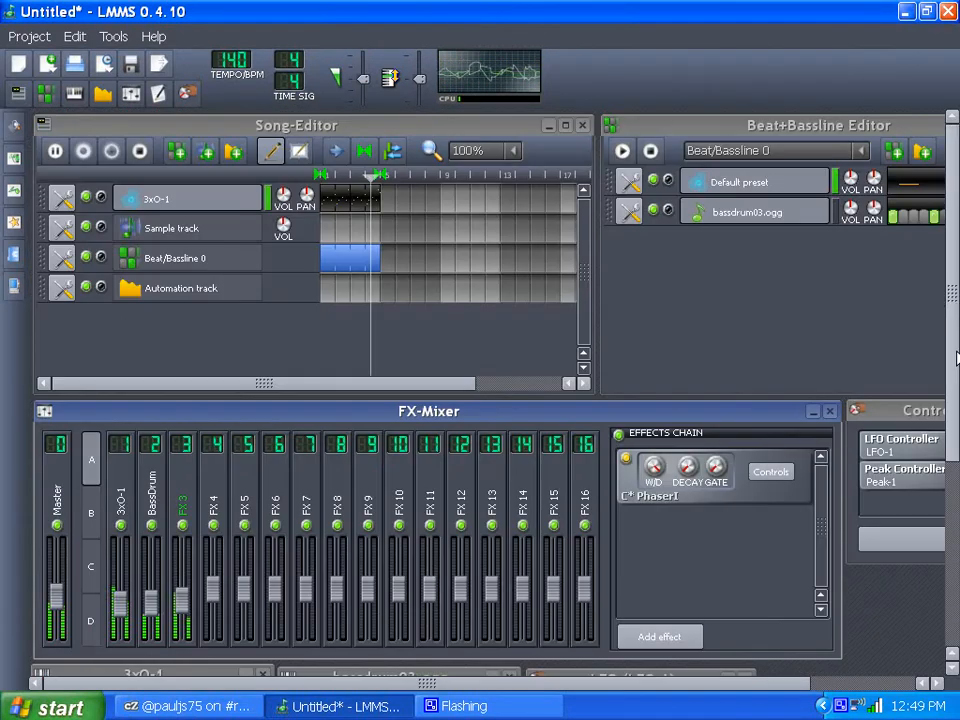
{"action": "scroll", "coordinate": [648, 360], "scroll_direction": "up", "scroll_amount": 8}
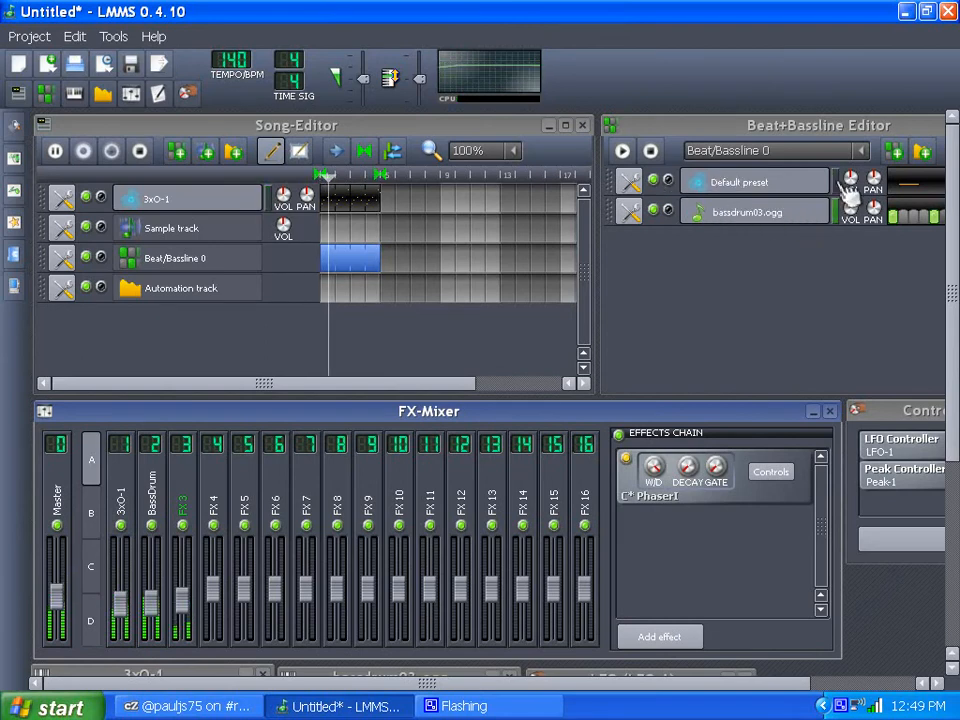
{"action": "left_click_drag", "start_coordinate": [852, 181], "coordinate": [852, 205]}
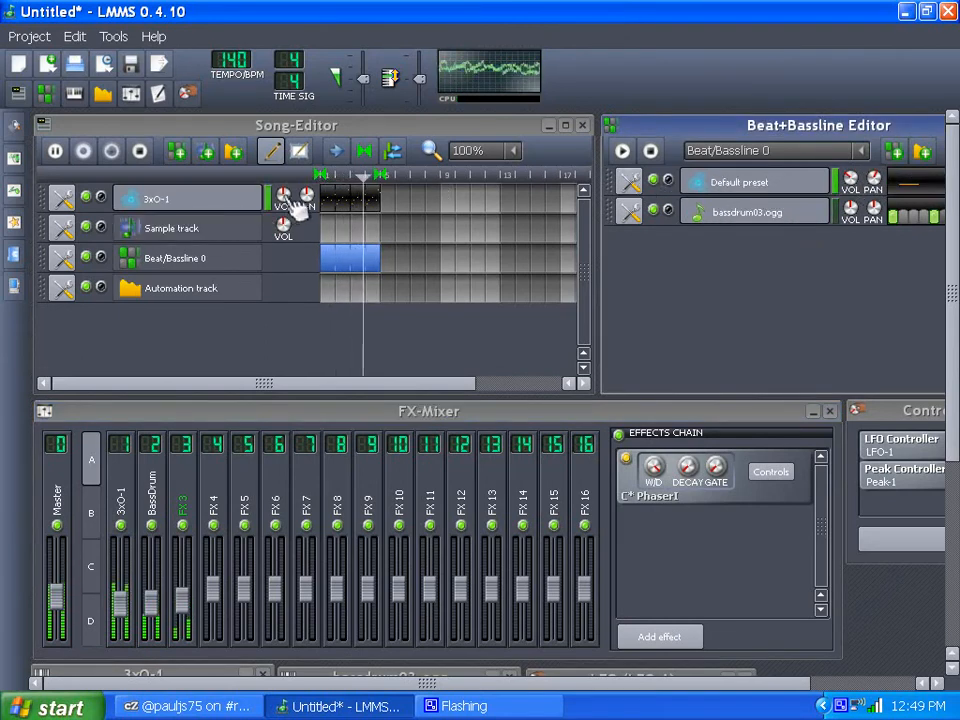
Step: Pan the 3xO-1 track to the left and the Beat+Bassline tracks to the right, and halt the song playback
{"action": "mouse_move", "coordinate": [306, 193]}
{"action": "left_mouse_down"}
{"action": "mouse_move", "coordinate": [306, 225]}
{"action": "mouse_move", "coordinate": [306, 217]}
{"action": "left_mouse_up"}
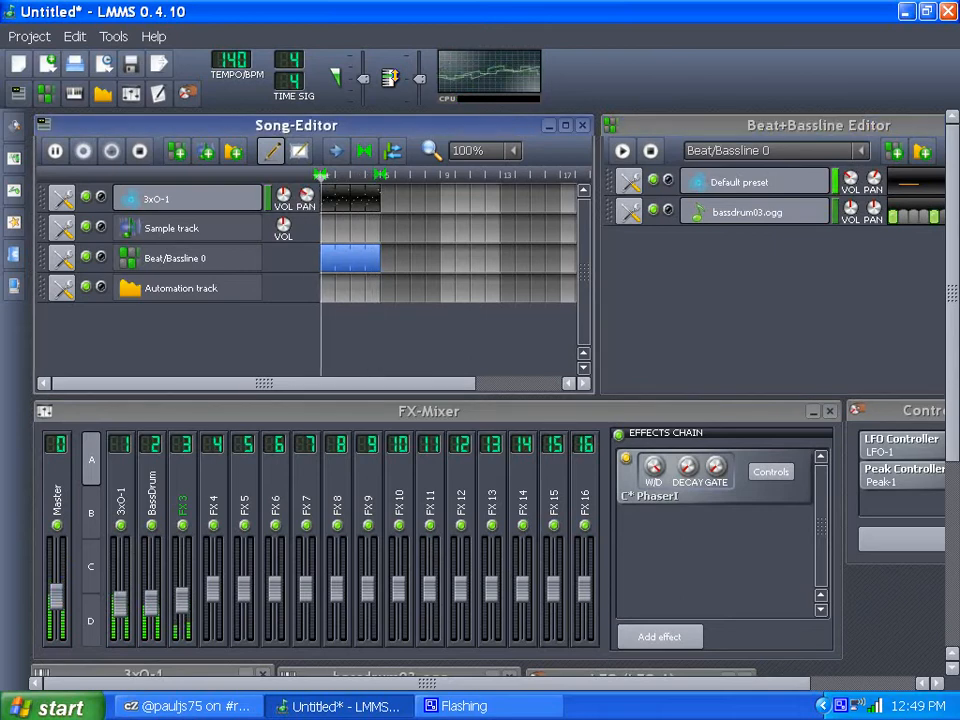
{"action": "left_click_drag", "start_coordinate": [893, 222], "coordinate": [893, 222]}
{"action": "key", "text": "space"}
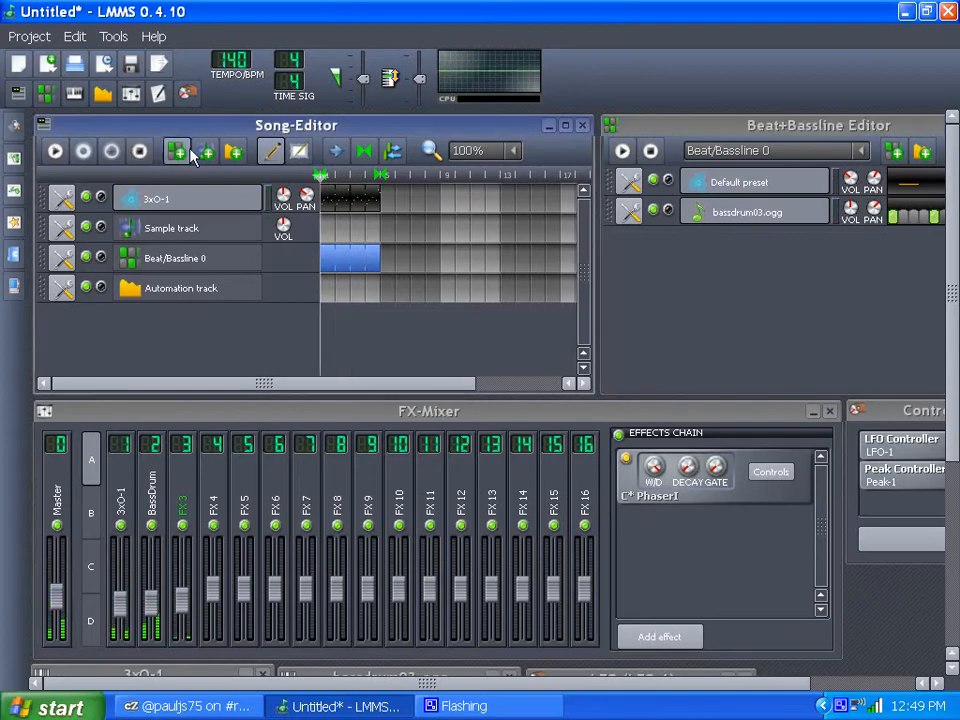
Step: Align the Default preset window beneath the Peak Controller window
{"action": "left_click_drag", "start_coordinate": [952, 320], "coordinate": [940, 503]}
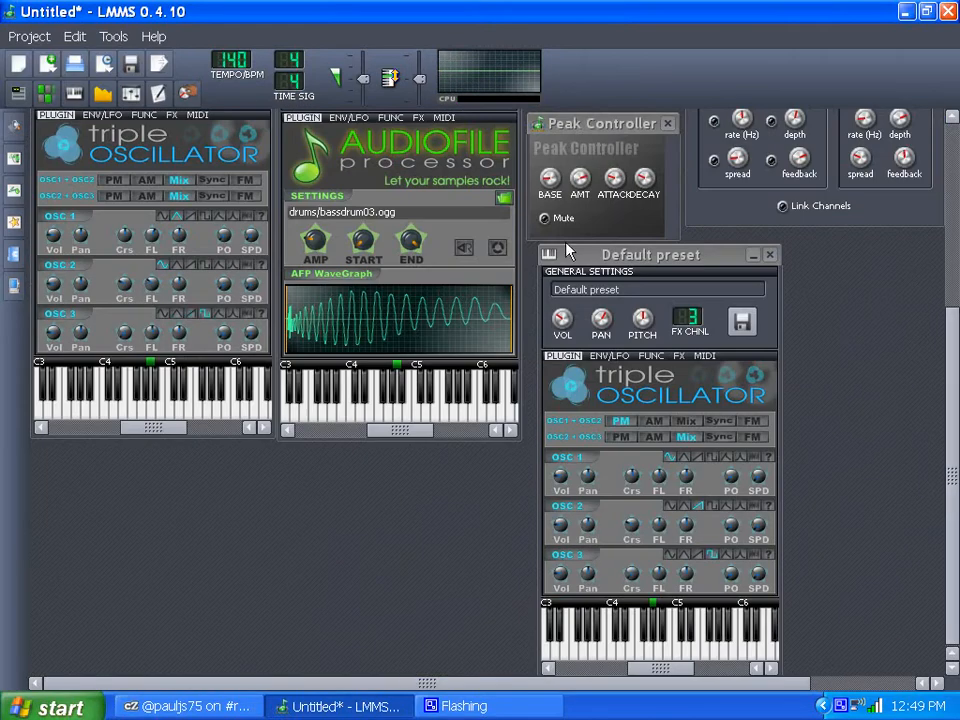
{"action": "left_click_drag", "start_coordinate": [640, 261], "coordinate": [630, 268]}
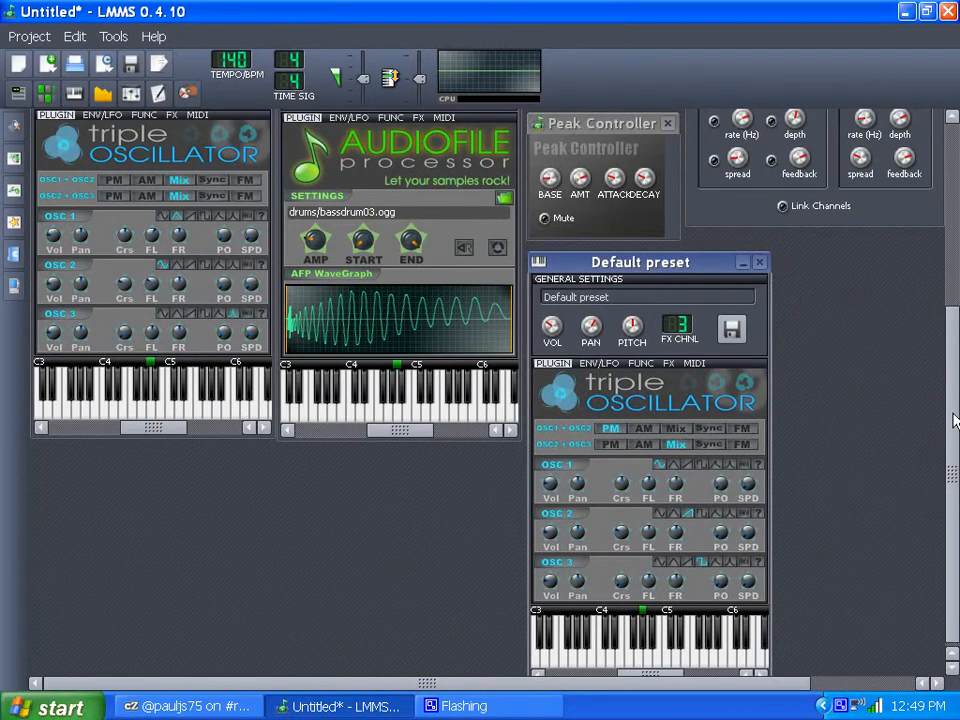
{"action": "left_click_drag", "start_coordinate": [955, 420], "coordinate": [841, 212]}
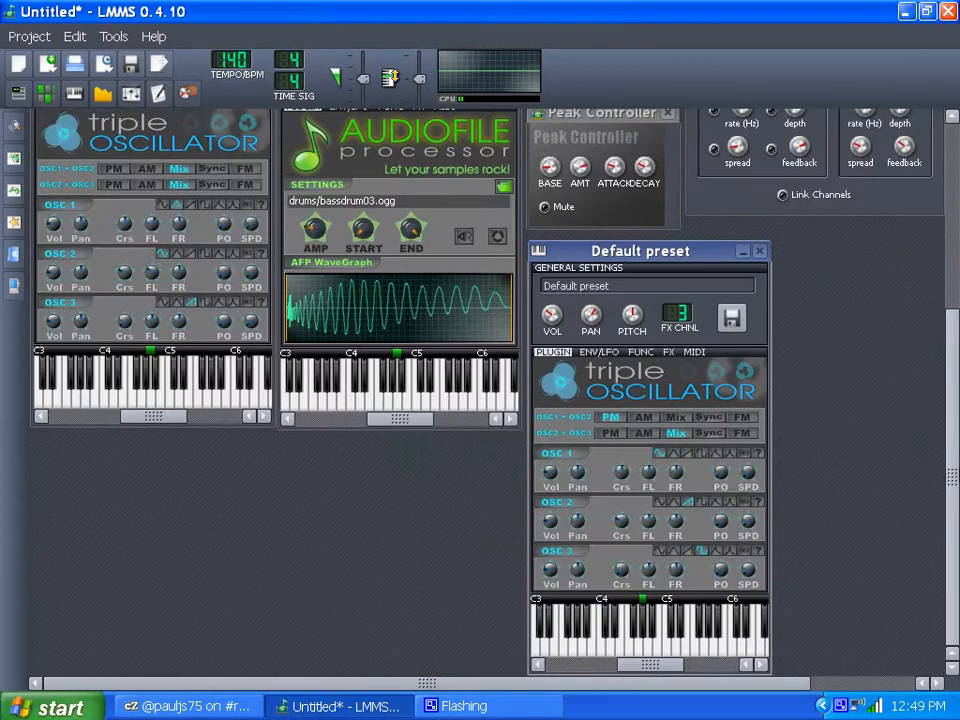
{"action": "left_click_drag", "start_coordinate": [652, 700], "coordinate": [758, 698]}
{"action": "left_click_drag", "start_coordinate": [953, 560], "coordinate": [939, 386]}
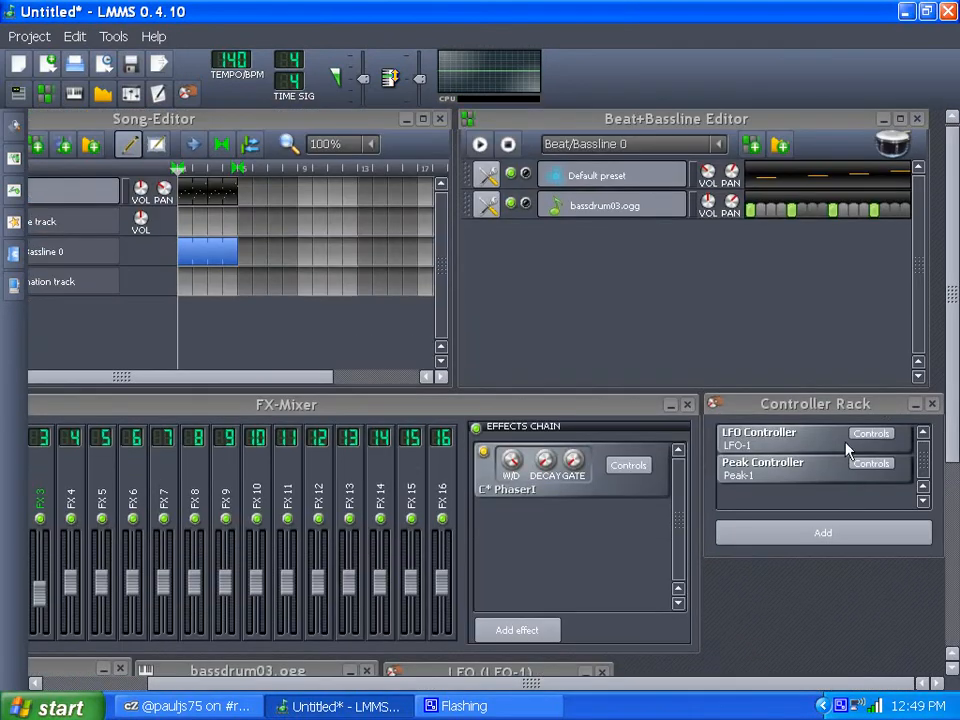
{"action": "left_click_drag", "start_coordinate": [530, 684], "coordinate": [427, 684]}
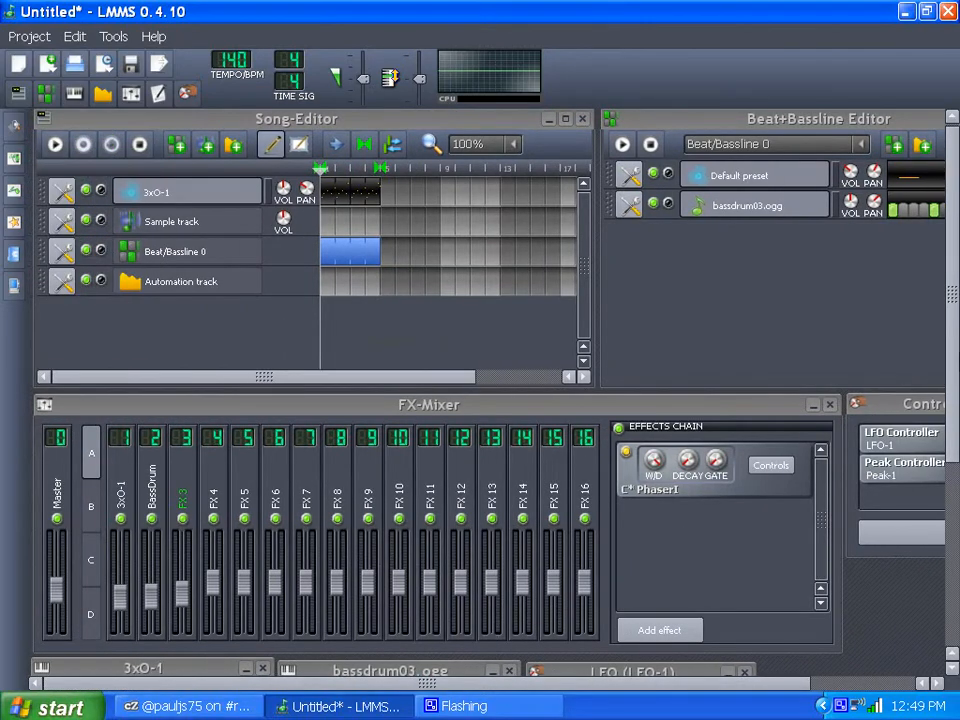
{"action": "left_click_drag", "start_coordinate": [957, 342], "coordinate": [957, 470]}
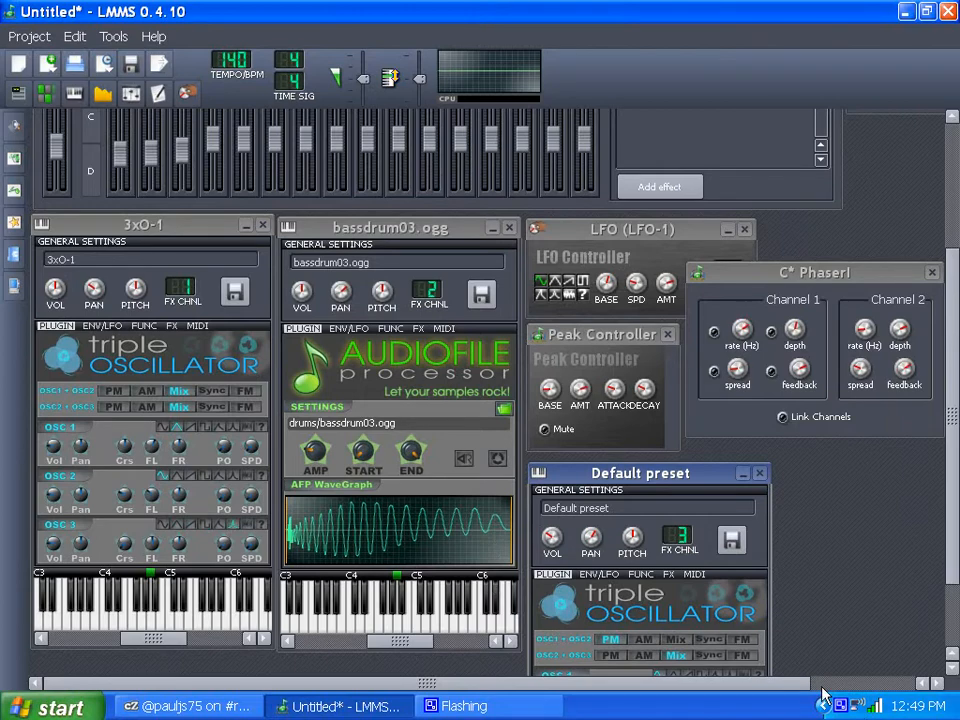
Step: Play the song in the Song-Editor to hear the panned and rebalanced mix, and stop playback
{"action": "left_click_drag", "start_coordinate": [957, 518], "coordinate": [957, 380]}
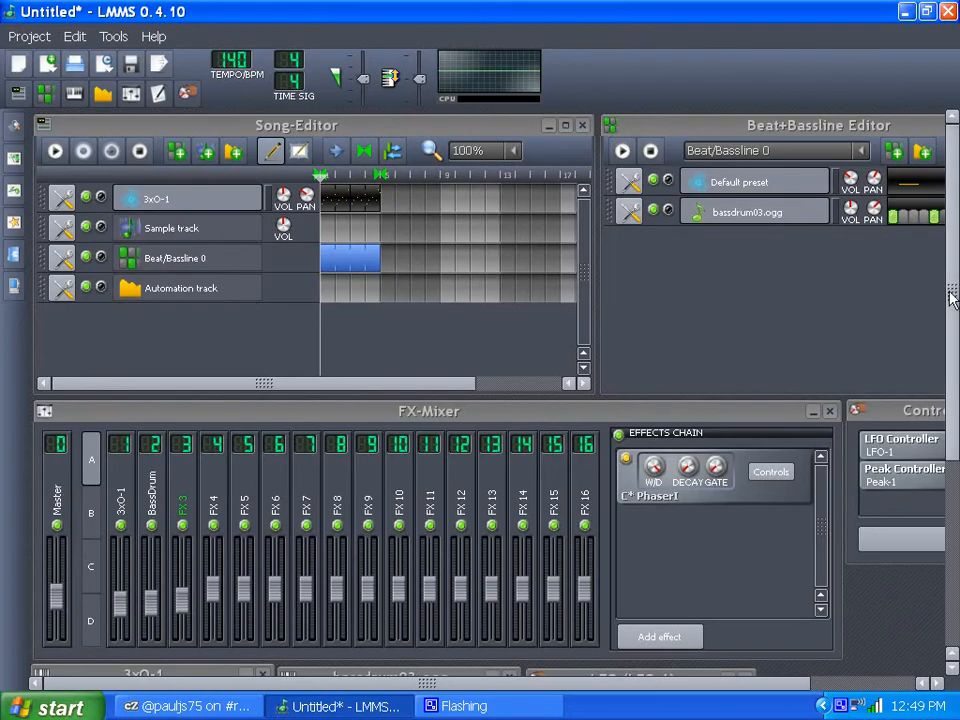
{"action": "left_click_drag", "start_coordinate": [951, 294], "coordinate": [934, 268]}
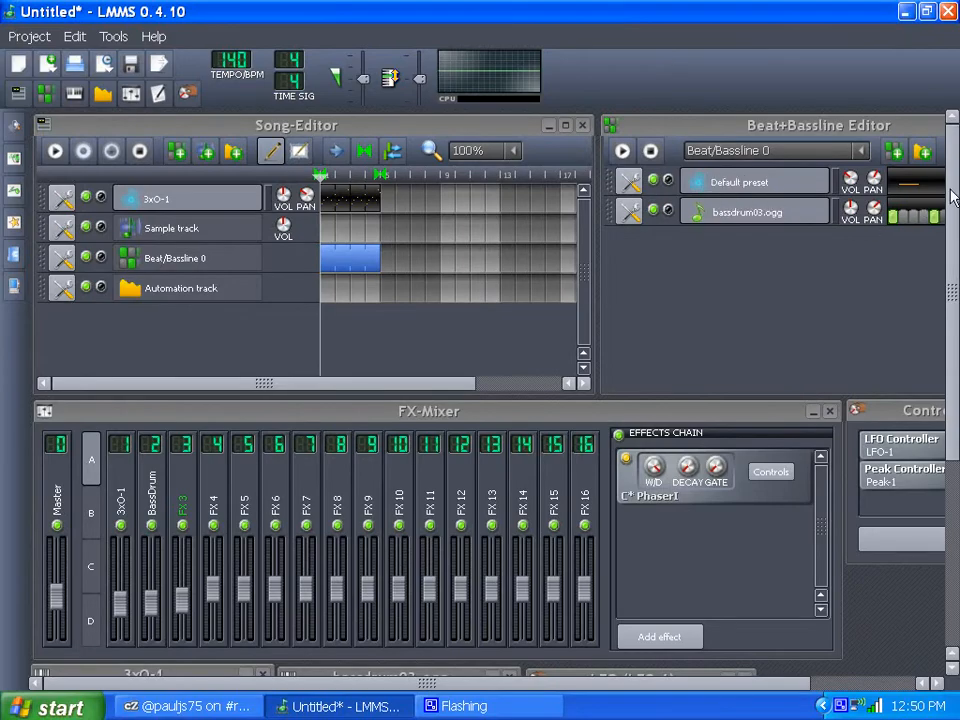
{"action": "mouse_move", "coordinate": [951, 195]}
{"action": "left_mouse_down"}
{"action": "mouse_move", "coordinate": [952, 380]}
{"action": "mouse_move", "coordinate": [949, 195]}
{"action": "left_mouse_up"}
{"action": "mouse_move", "coordinate": [490, 686]}
{"action": "left_mouse_down"}
{"action": "mouse_move", "coordinate": [658, 707]}
{"action": "mouse_move", "coordinate": [490, 686]}
{"action": "left_mouse_up"}
{"action": "left_click", "coordinate": [55, 152]}
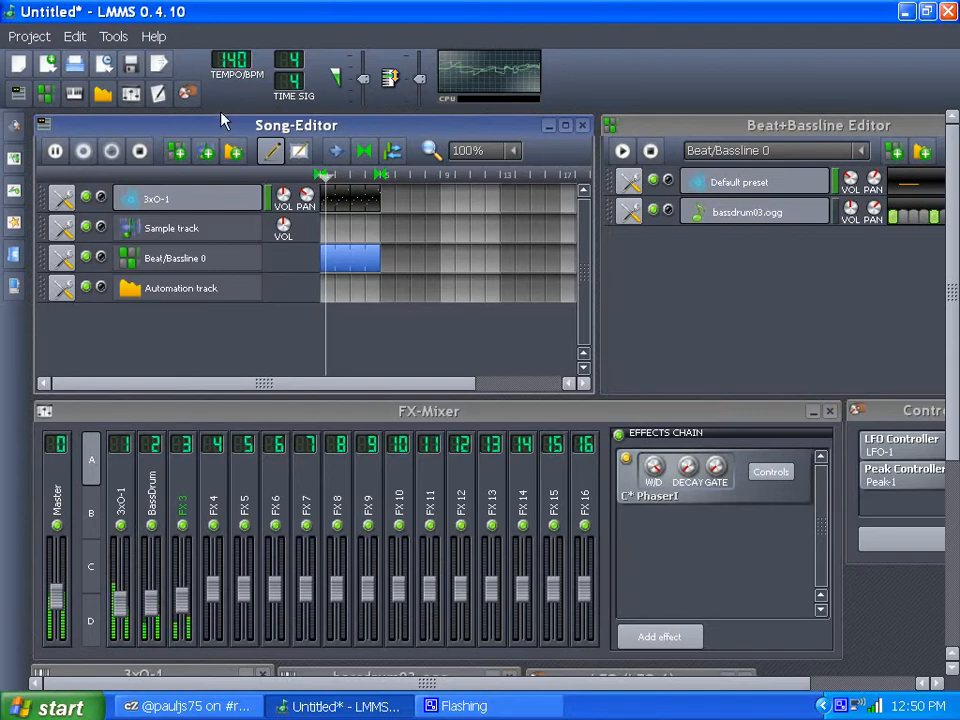
{"action": "left_click", "coordinate": [140, 152]}
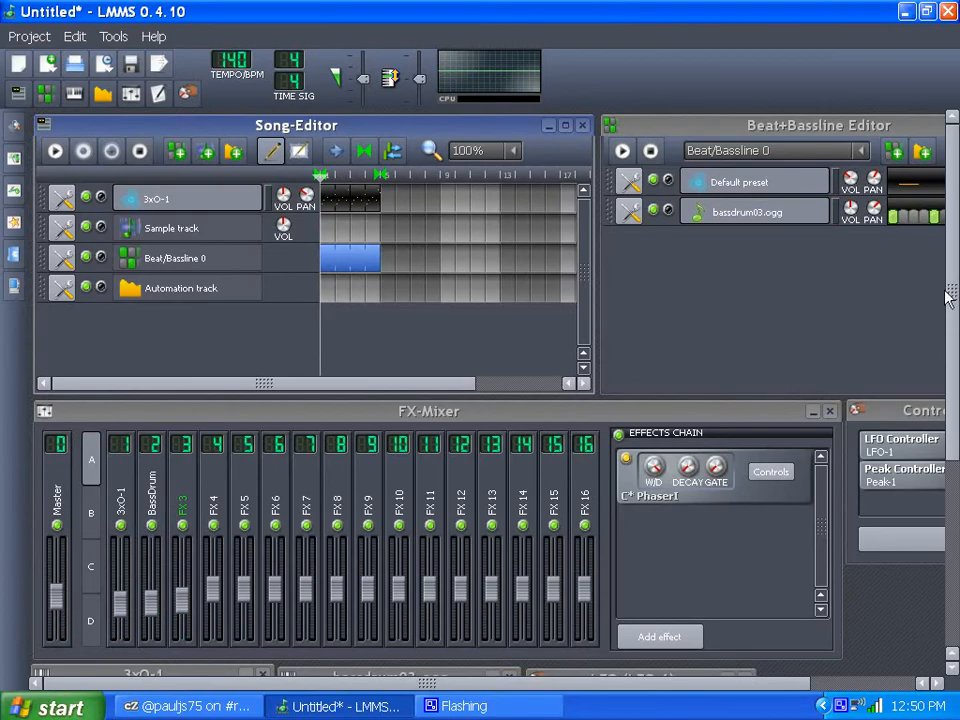
{"action": "left_click_drag", "start_coordinate": [948, 297], "coordinate": [948, 524]}
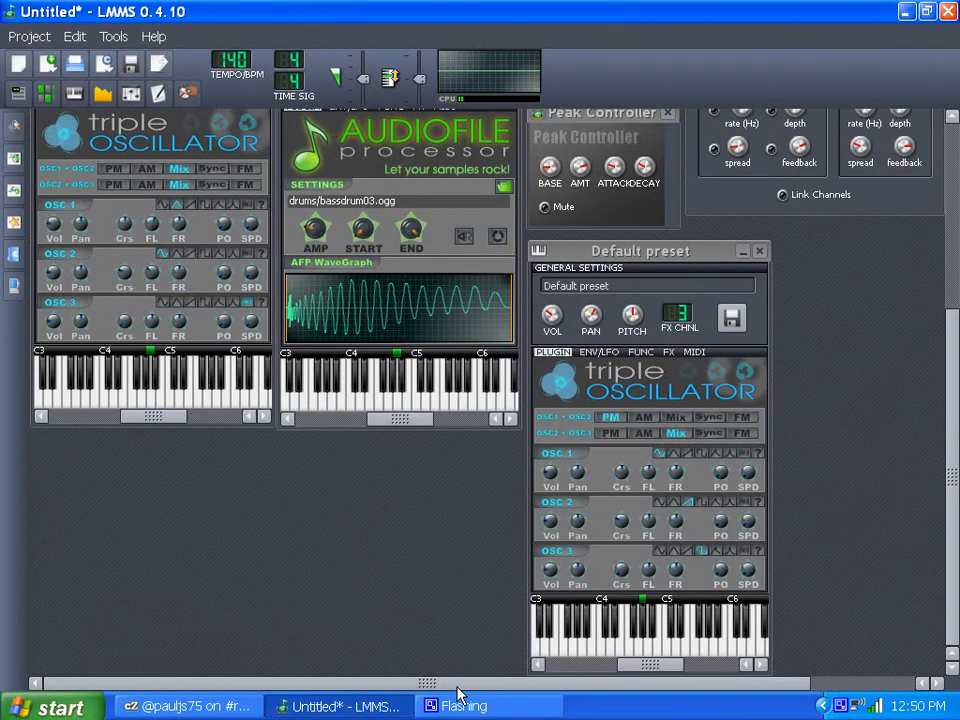
{"action": "left_click_drag", "start_coordinate": [458, 687], "coordinate": [694, 691]}
{"action": "left_click_drag", "start_coordinate": [953, 478], "coordinate": [953, 292]}
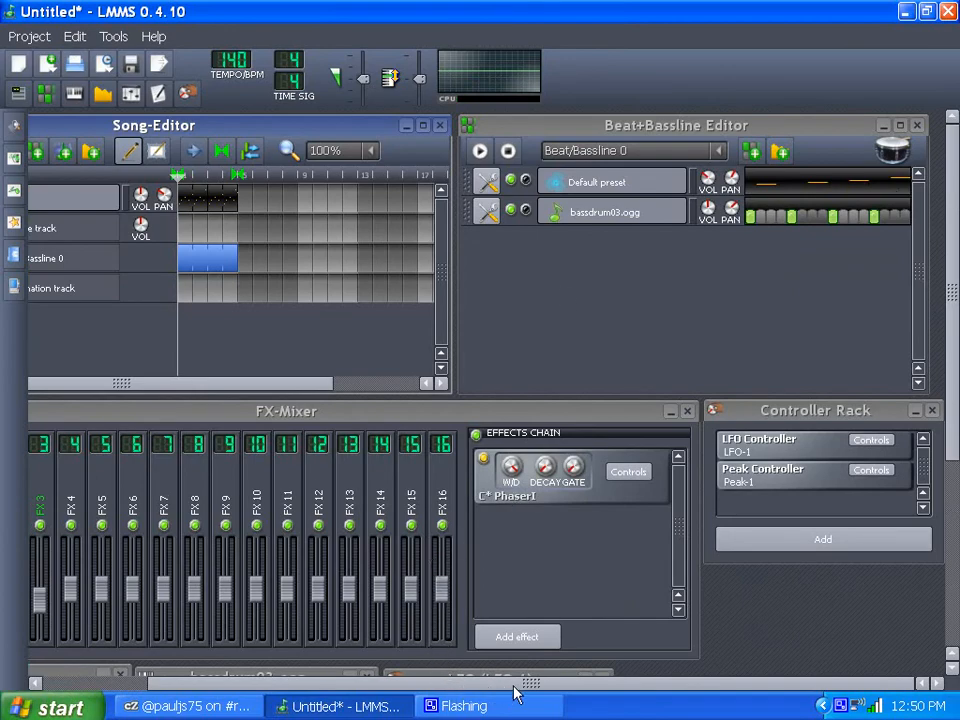
{"action": "left_click_drag", "start_coordinate": [514, 688], "coordinate": [412, 688]}
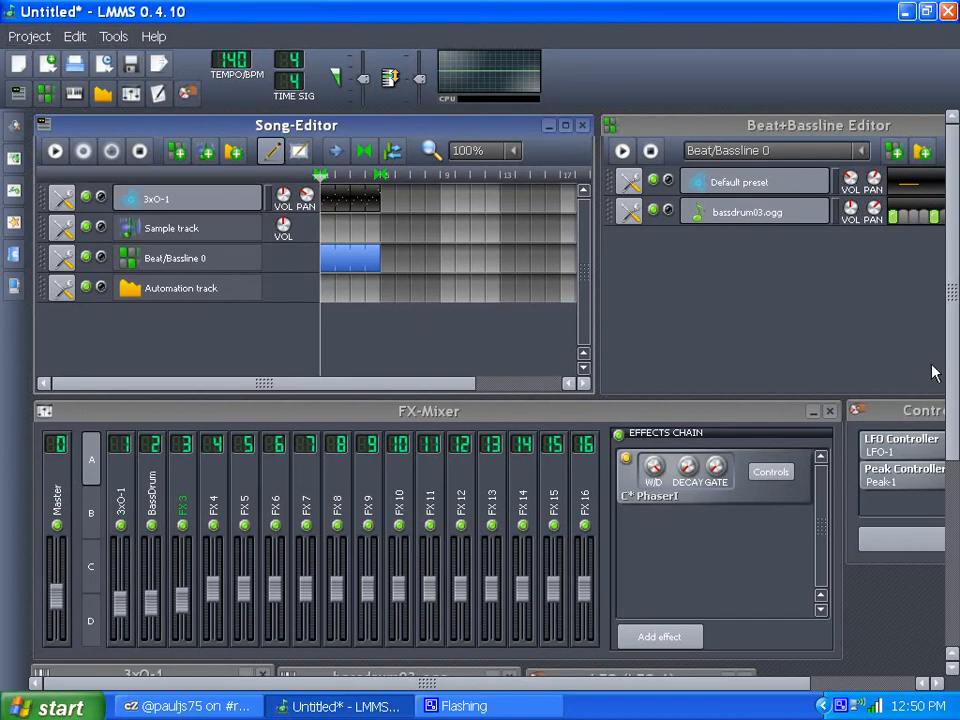
{"action": "left_click_drag", "start_coordinate": [952, 292], "coordinate": [952, 480]}
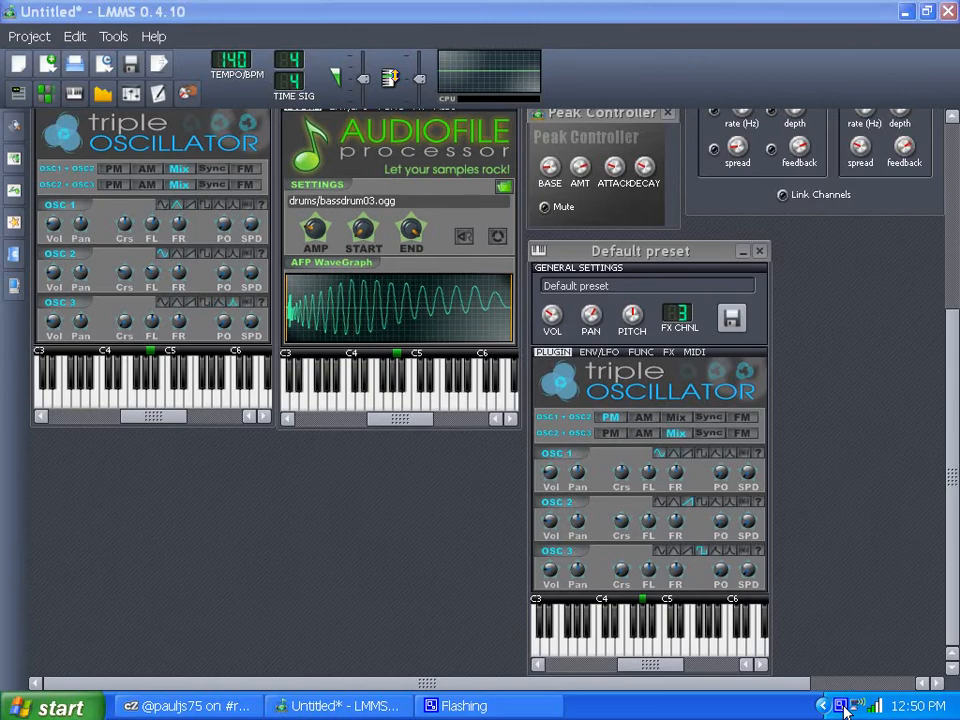
{"action": "left_click", "coordinate": [844, 706]}
{"action": "left_click_drag", "start_coordinate": [363, 318], "coordinate": [317, 452]}
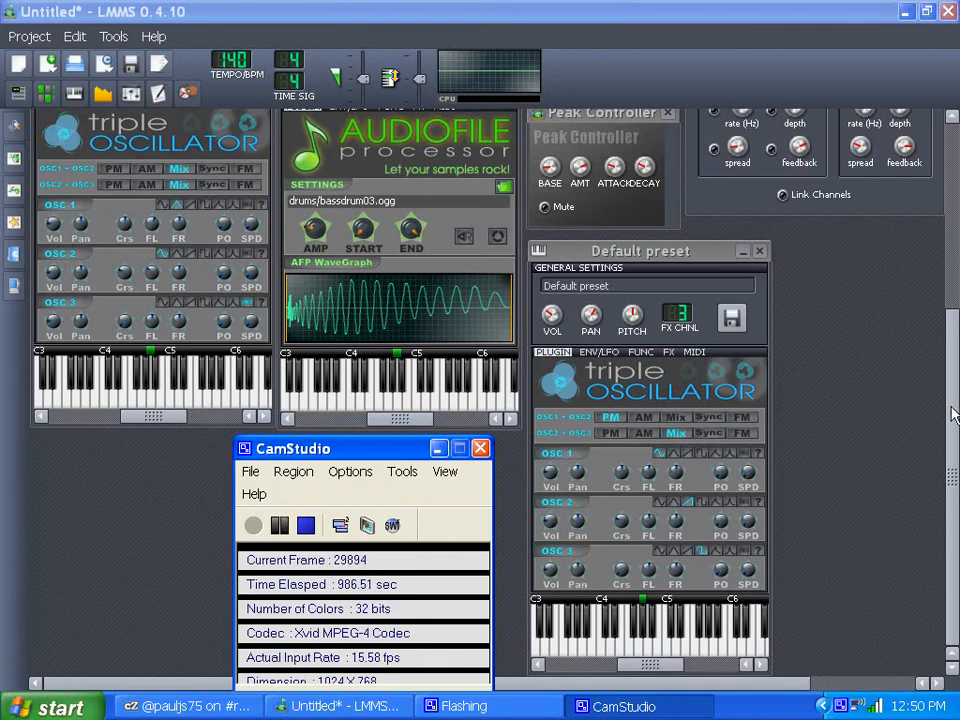
{"action": "left_click_drag", "start_coordinate": [953, 414], "coordinate": [950, 210]}
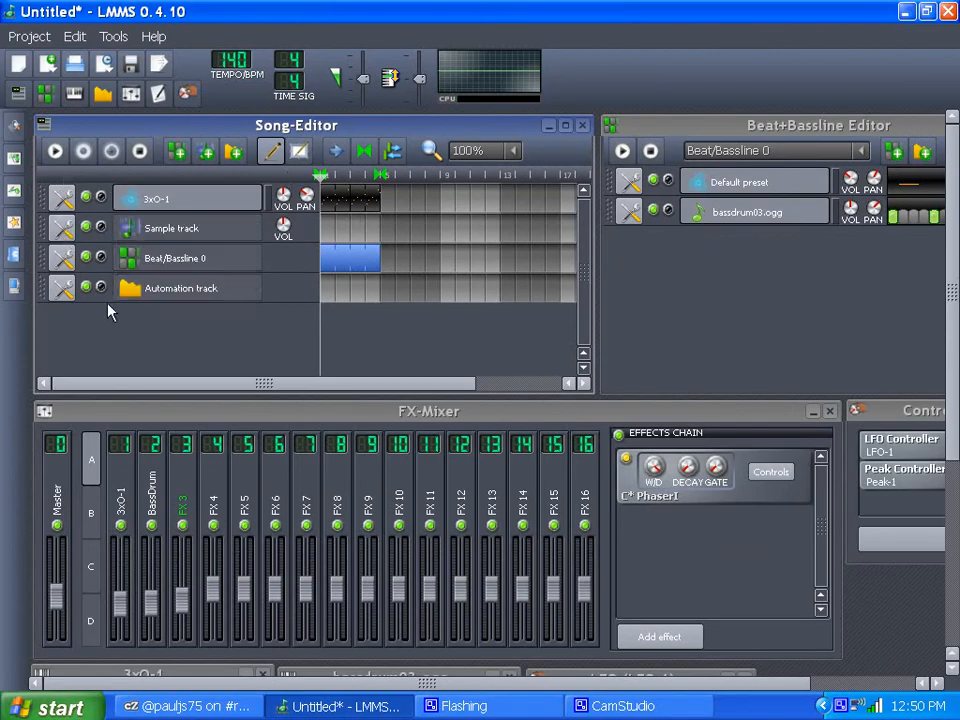
{"action": "left_click_drag", "start_coordinate": [955, 243], "coordinate": [952, 481]}
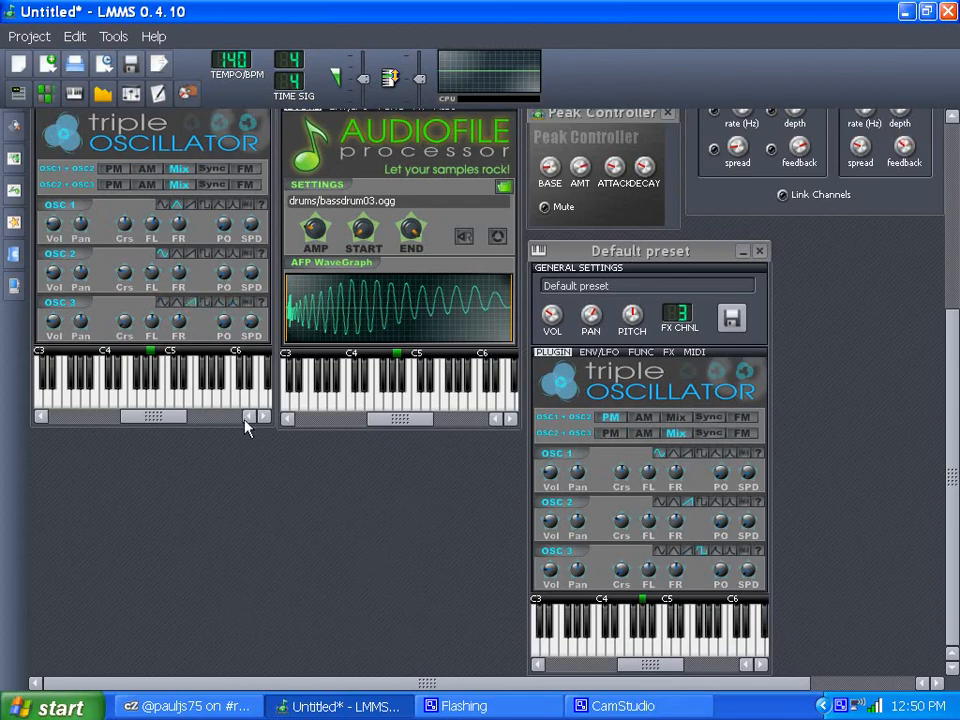
{"action": "left_click", "coordinate": [615, 708]}
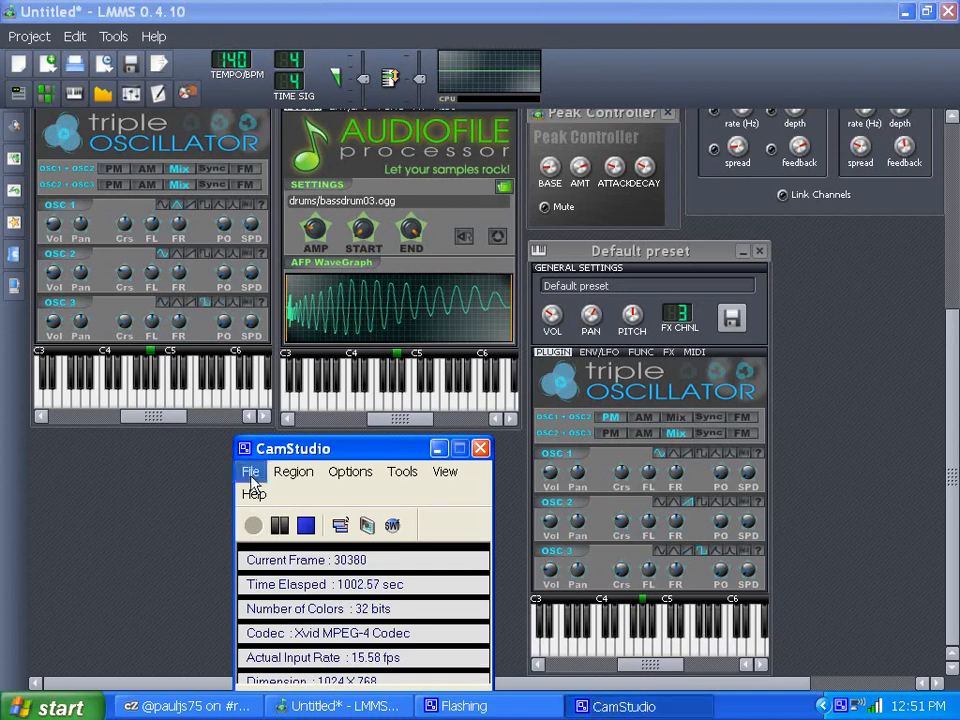
{"action": "left_click_drag", "start_coordinate": [307, 454], "coordinate": [284, 292]}
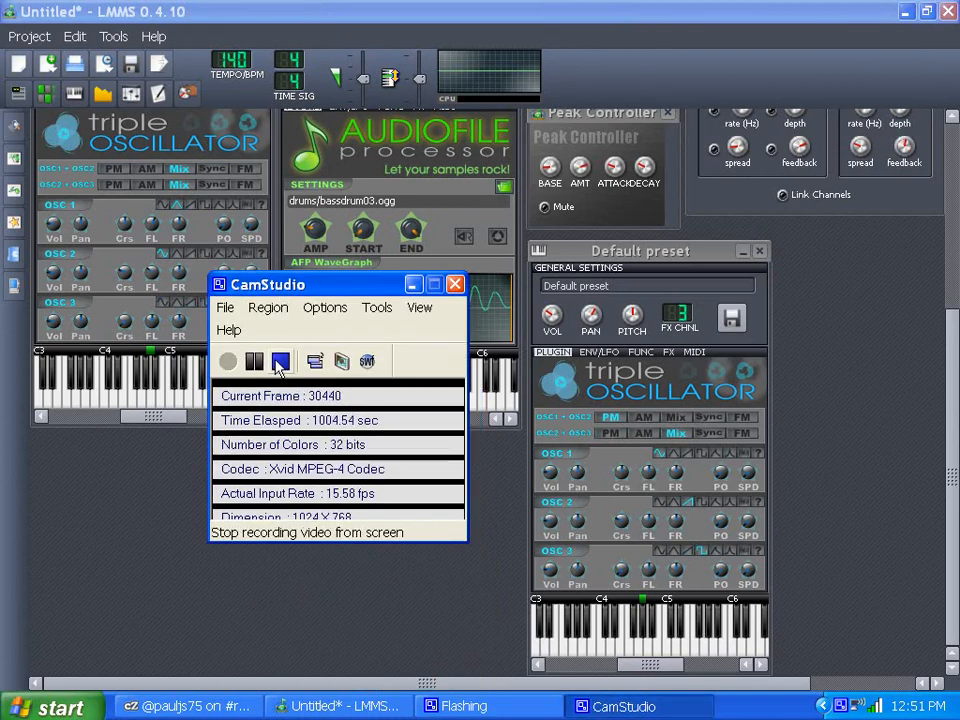